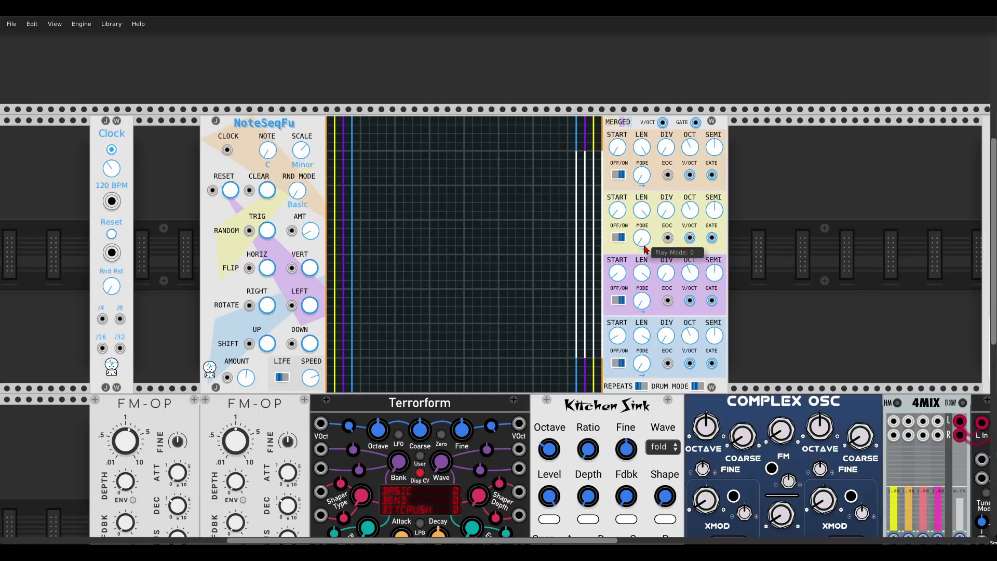
Patch the clock output into NoteSeqFu's clock input and lower the clock tempo to 97 BPM.
scroll(713, 230, "down", 5)
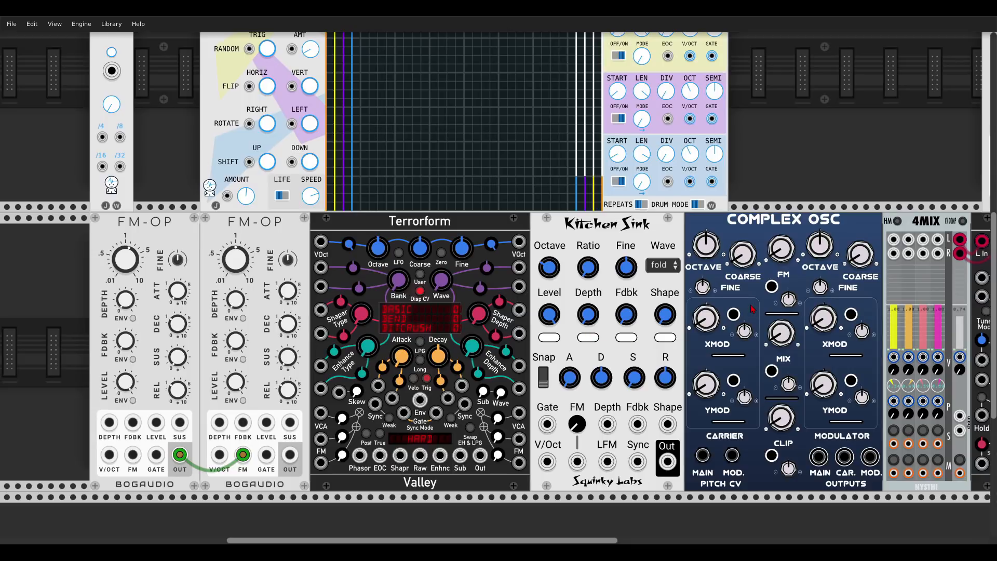
scroll(725, 336, "up", 5)
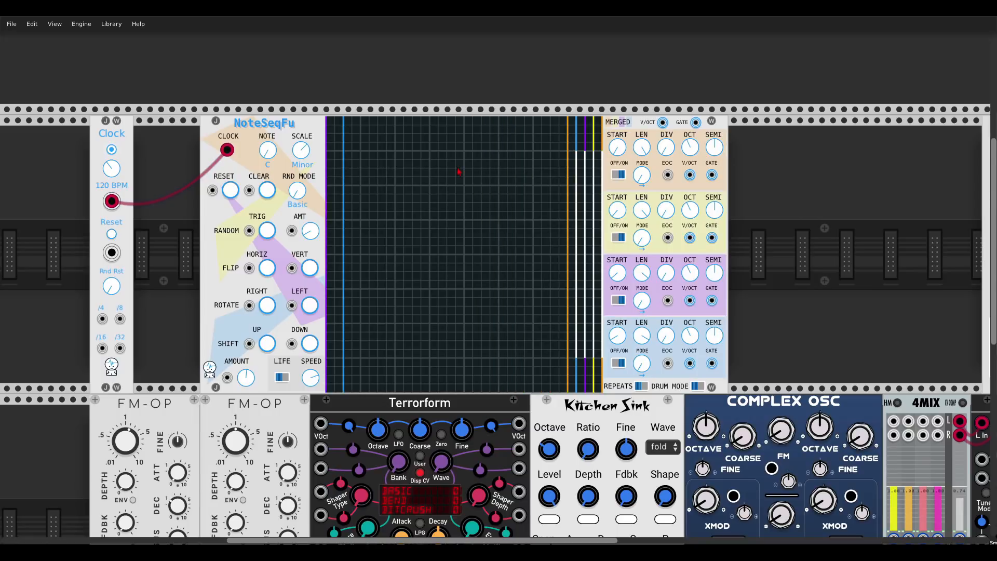
right_click(113, 133)
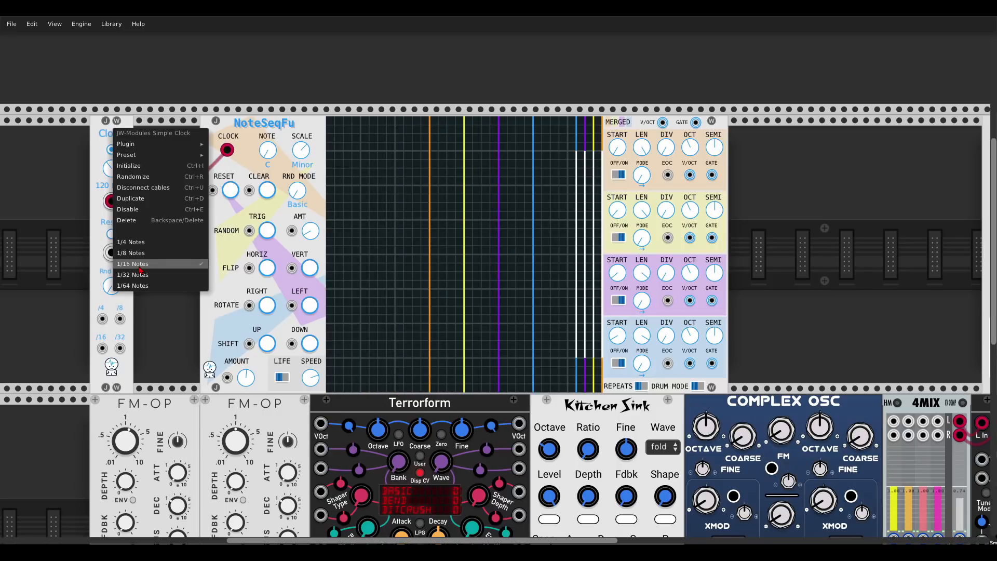
left_click(67, 252)
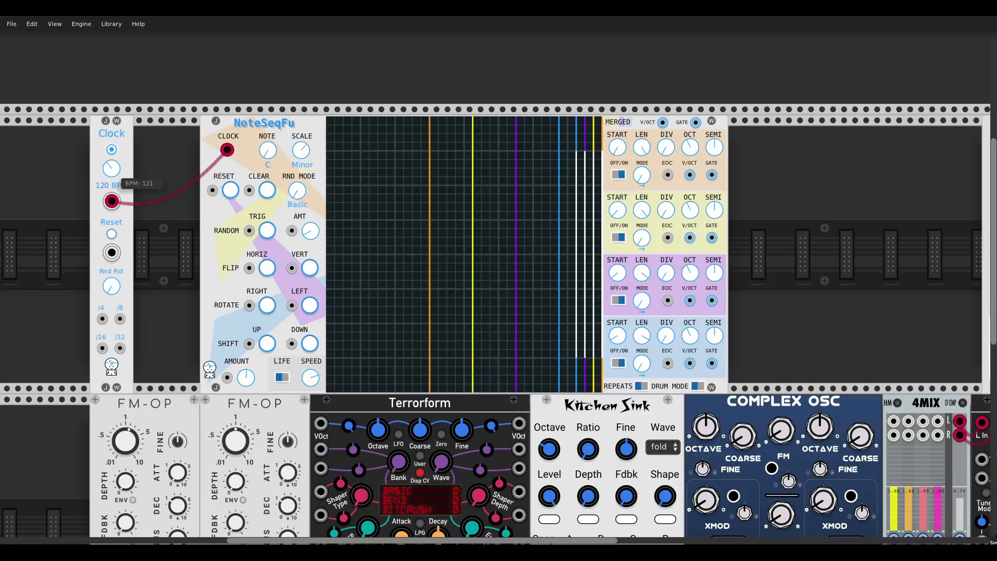
left_click_drag(111, 168, 111, 197)
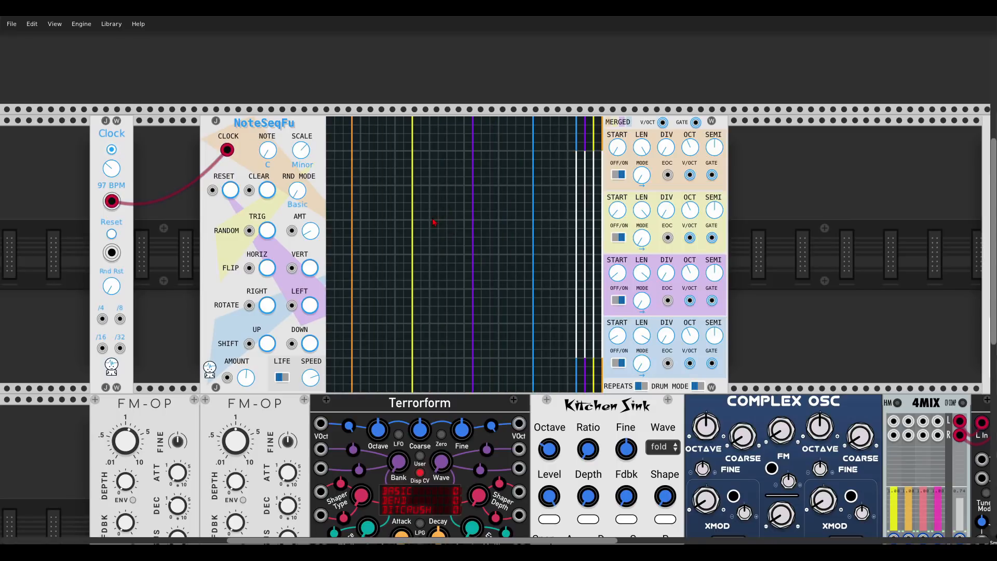
Draw a stepped melody of long held notes across the full width of the NoteSeqFu grid.
left_click_drag(330, 177, 353, 177)
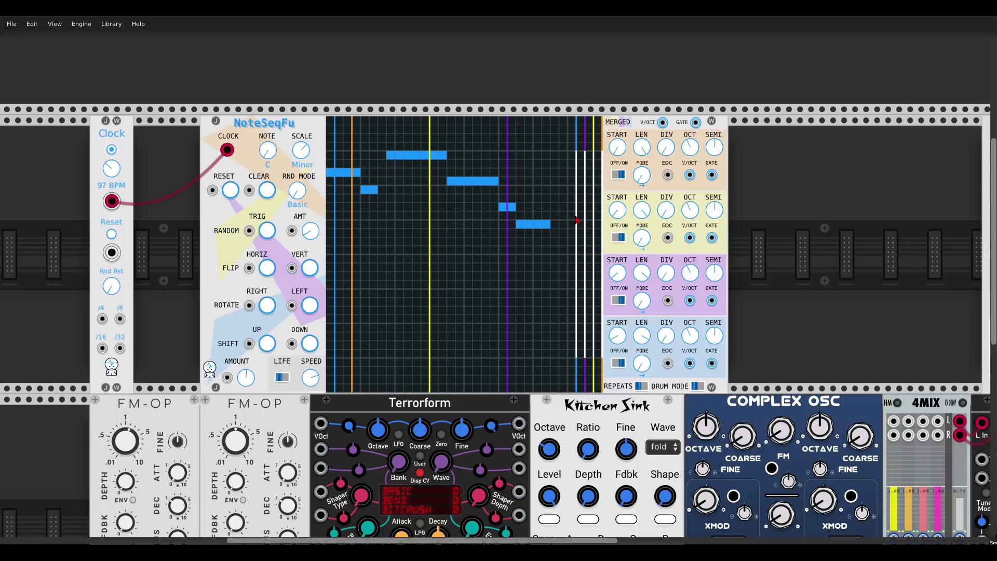
left_click_drag(554, 199, 598, 199)
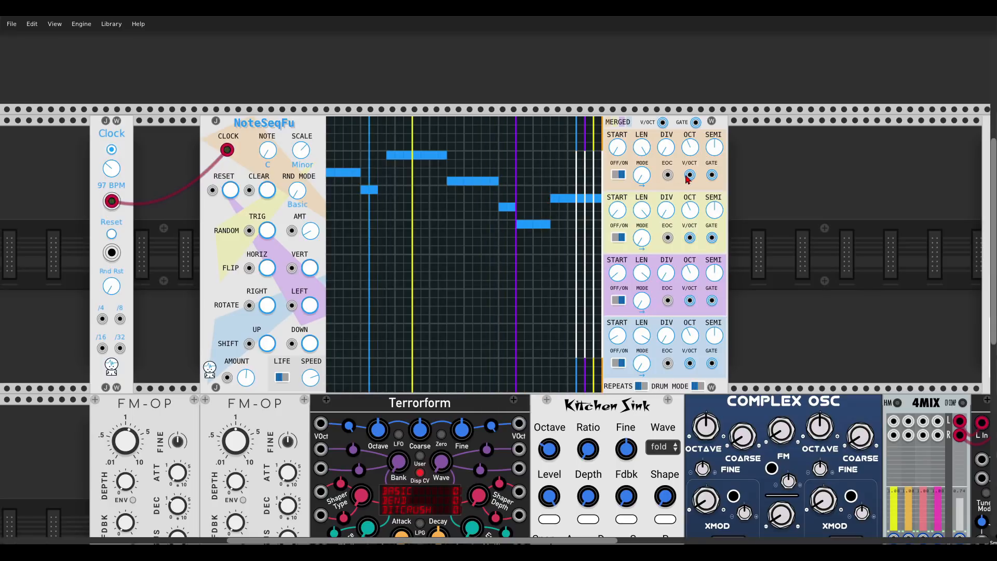
Patch the orange sequence's V/OCT to both FM-OP V/OCT inputs, and the second FM-OP's output to the first left input of 4MIX.
left_click_drag(690, 175, 110, 418)
scroll(571, 250, "down", 5)
left_click_drag(290, 418, 894, 203)
scroll(390, 193, "up", 4)
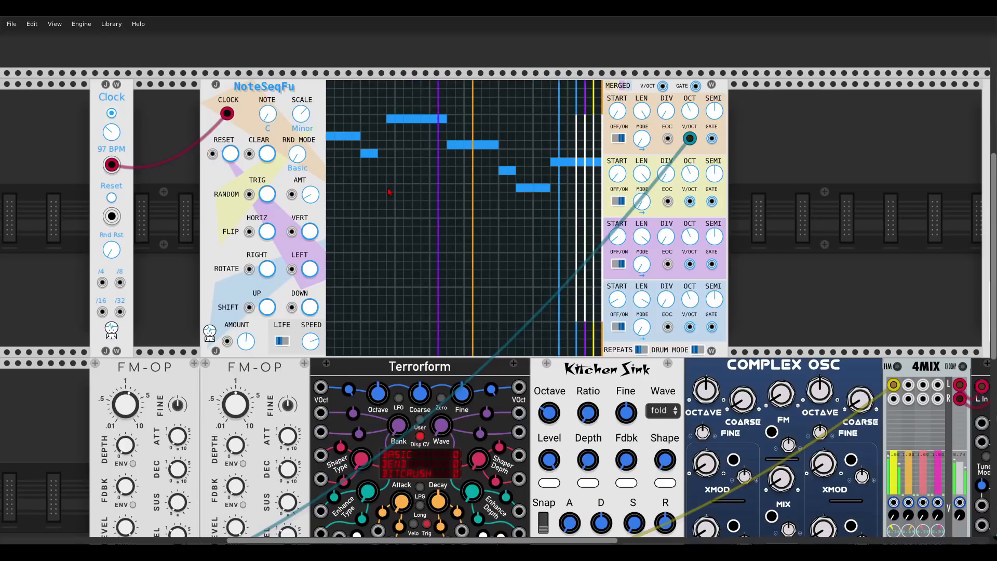
scroll(222, 439, "down", 4)
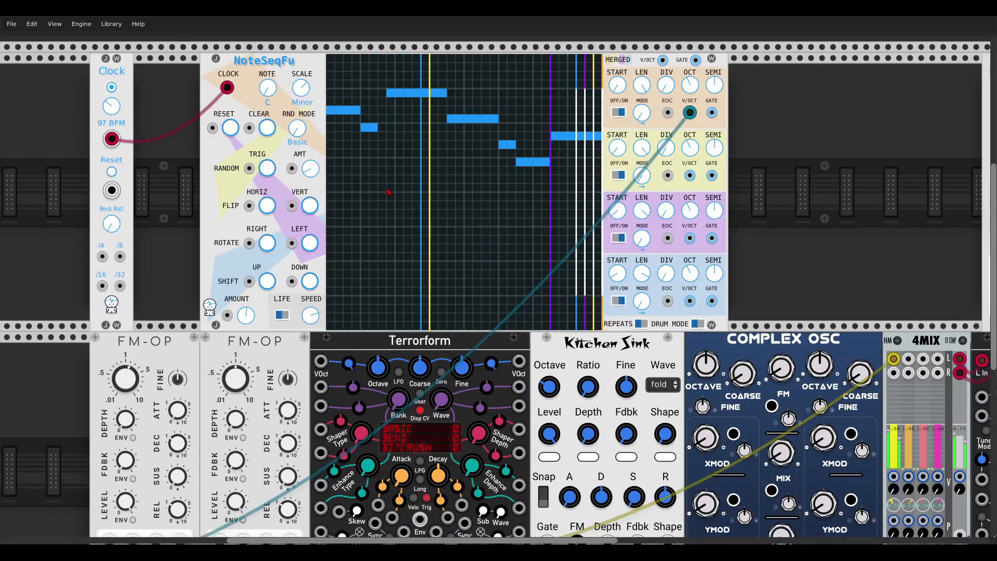
left_click_drag(109, 418, 219, 418)
scroll(459, 209, "up", 5)
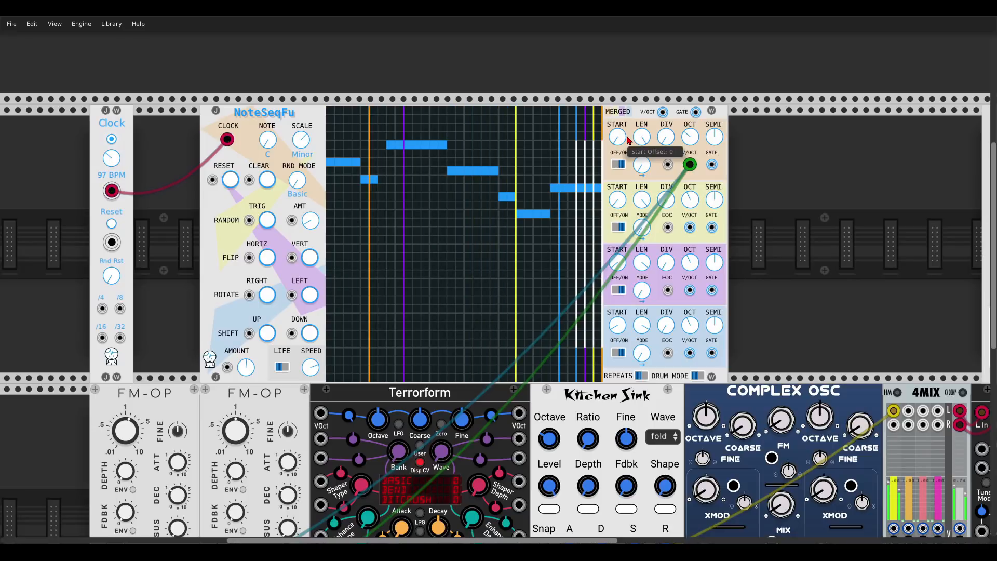
Patch the yellow sequence's V/OCT into Terrorform's VOct input and Terrorform's main output into the second left input of 4MIX.
scroll(416, 233, "down", 5)
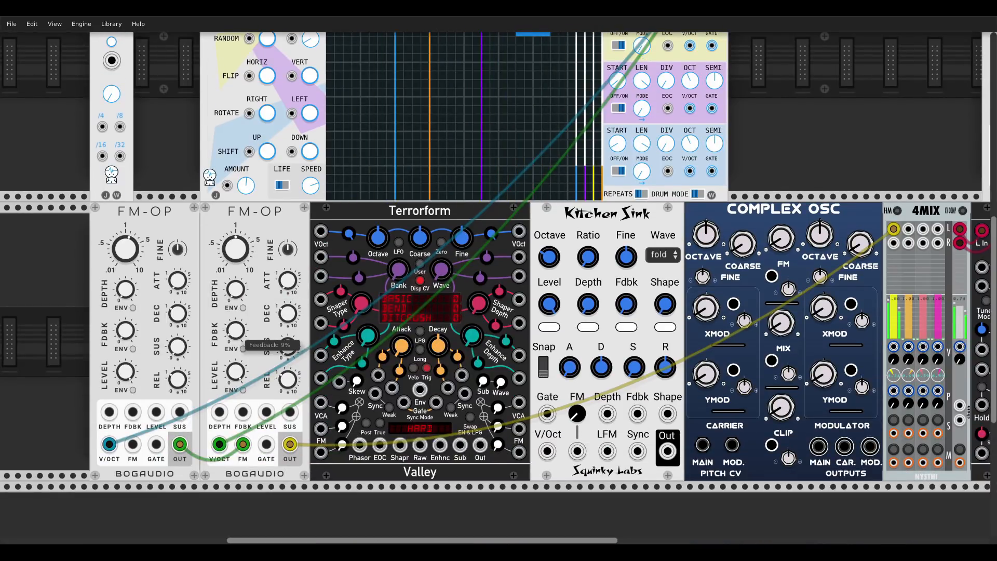
scroll(283, 334, "up", 4)
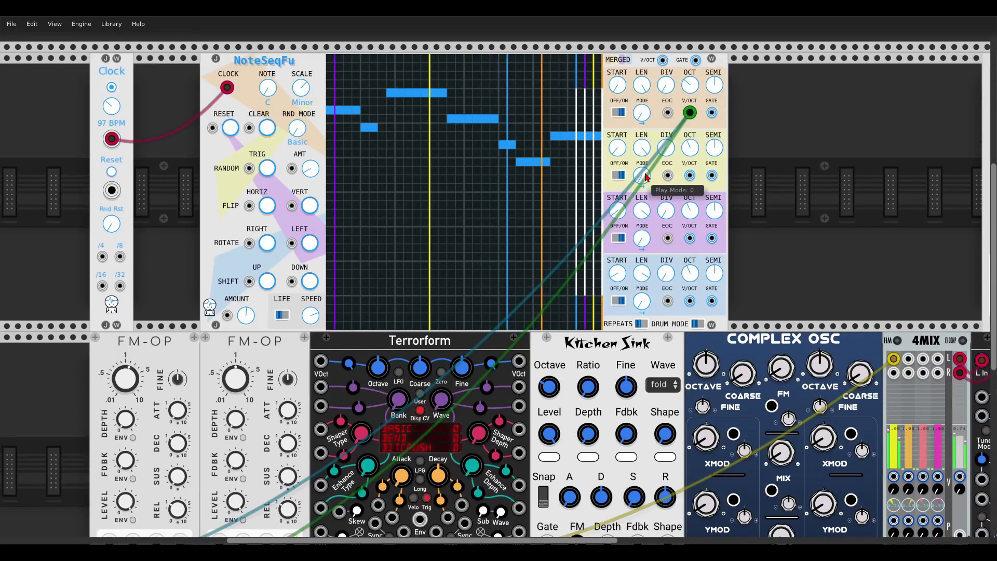
left_click_drag(692, 176, 328, 267)
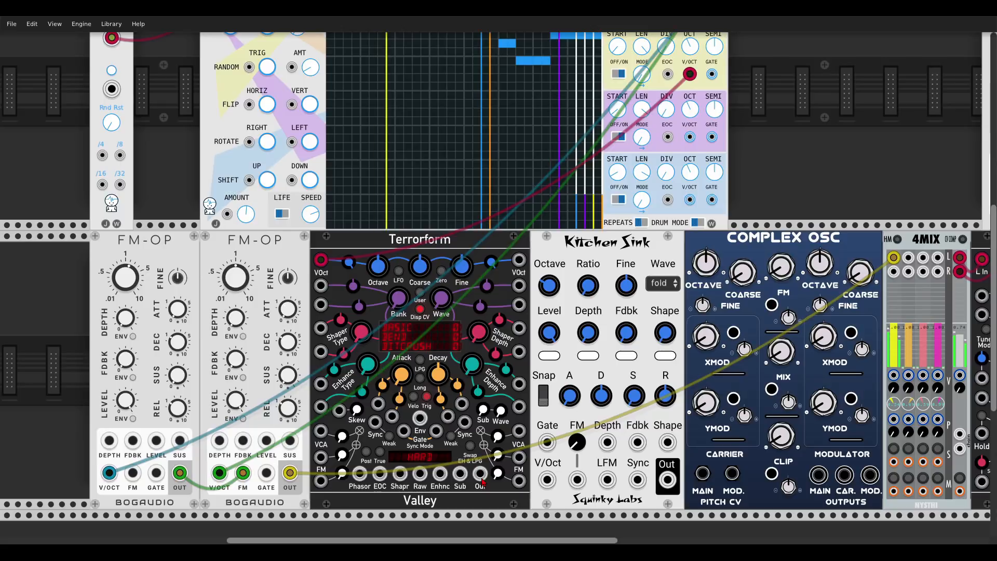
left_click_drag(481, 481, 908, 258)
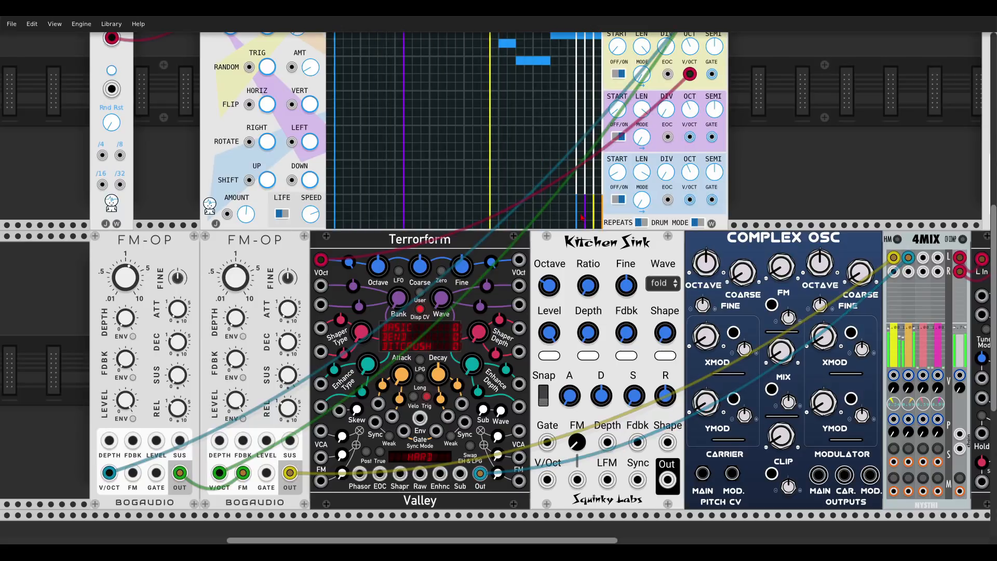
Lower the octave of the yellow, purple and blue sequences and change the yellow sequence's play mode.
scroll(581, 217, "up", 5)
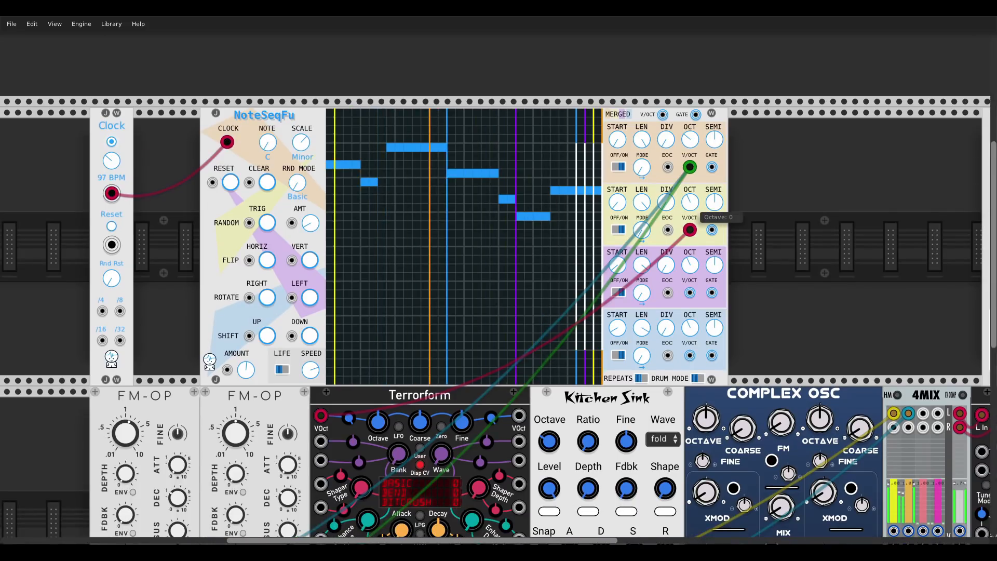
left_click_drag(691, 267, 691, 280)
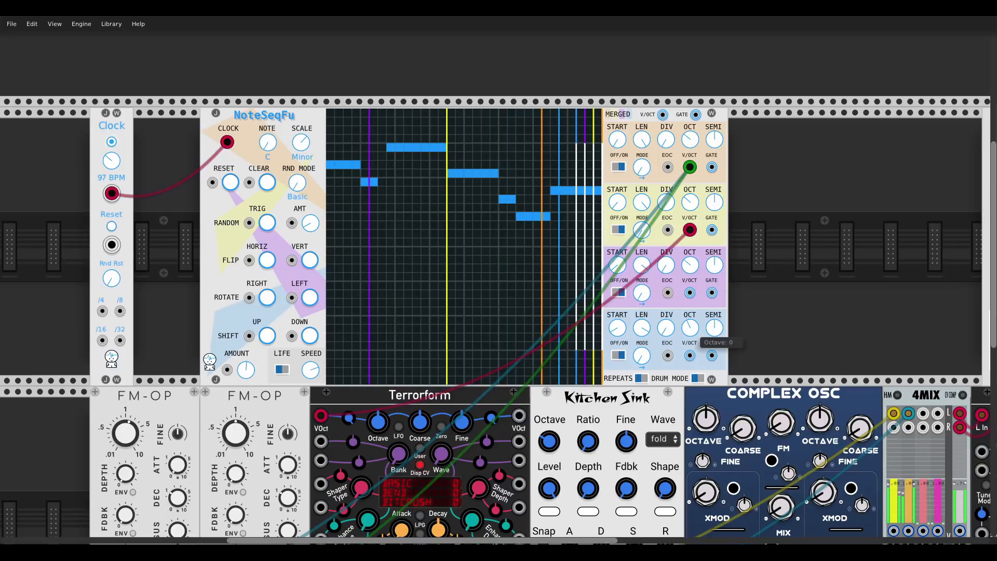
left_click_drag(691, 331, 692, 344)
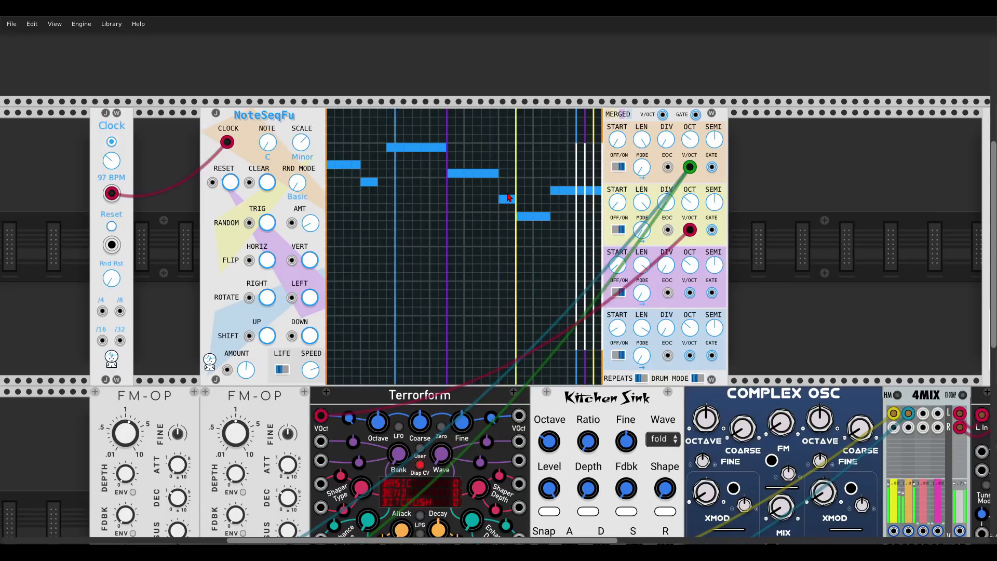
mouse_move(645, 235)
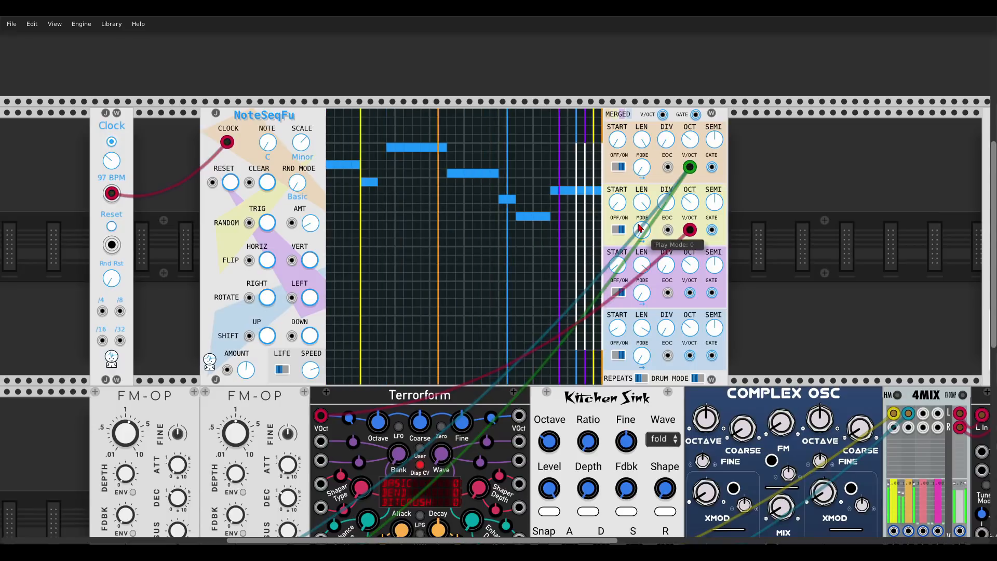
left_click_drag(645, 231, 642, 229)
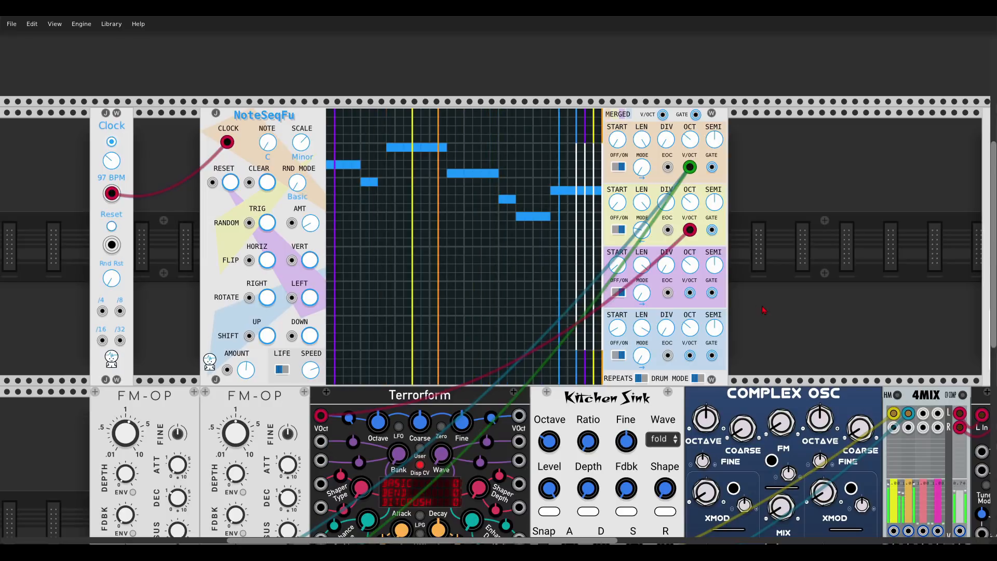
Set Plateau's wet level to about 0.18 and the Bus Depot master level to about 0.80.
left_click_drag(771, 326, 465, 205)
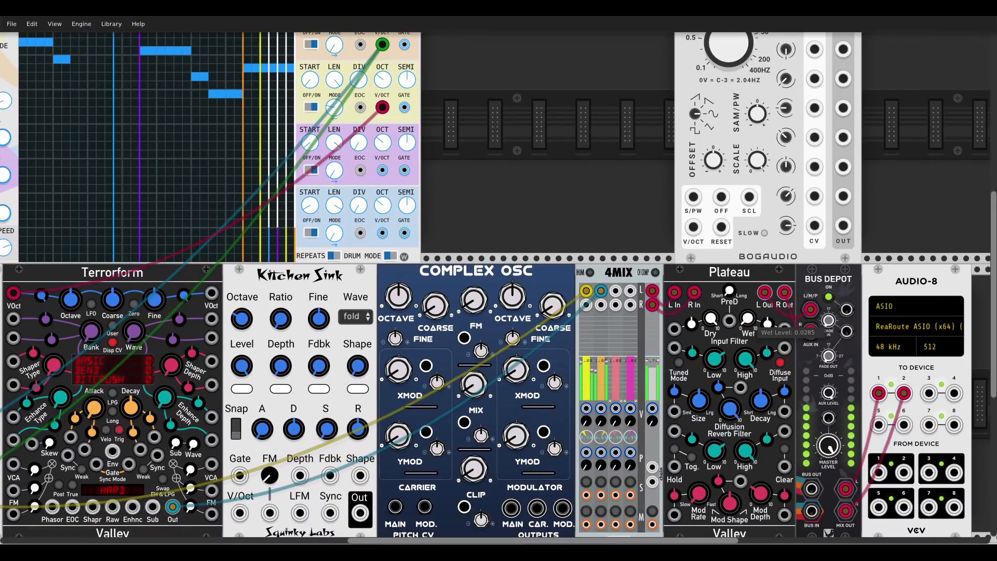
left_click_drag(748, 318, 748, 315)
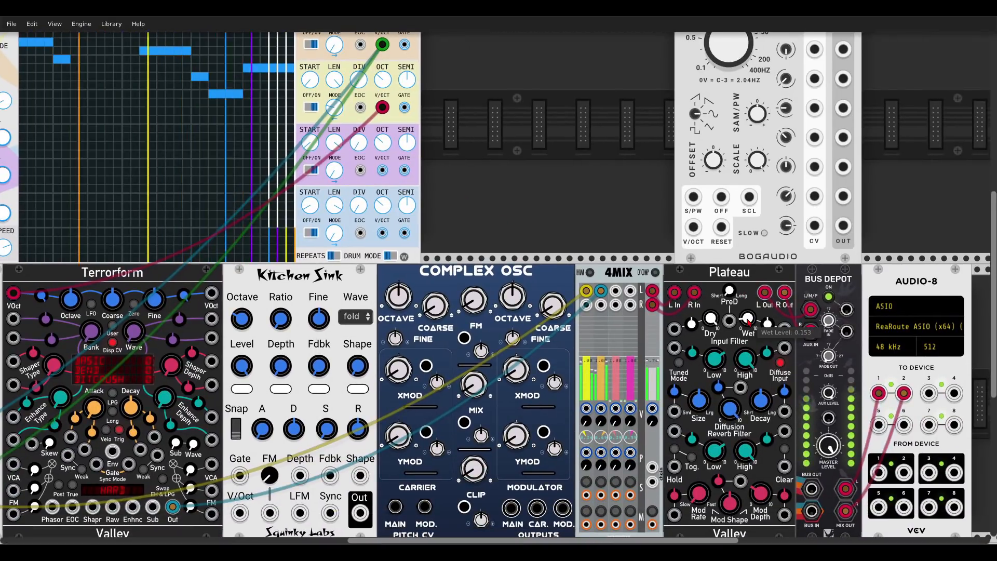
left_click_drag(832, 449, 832, 480)
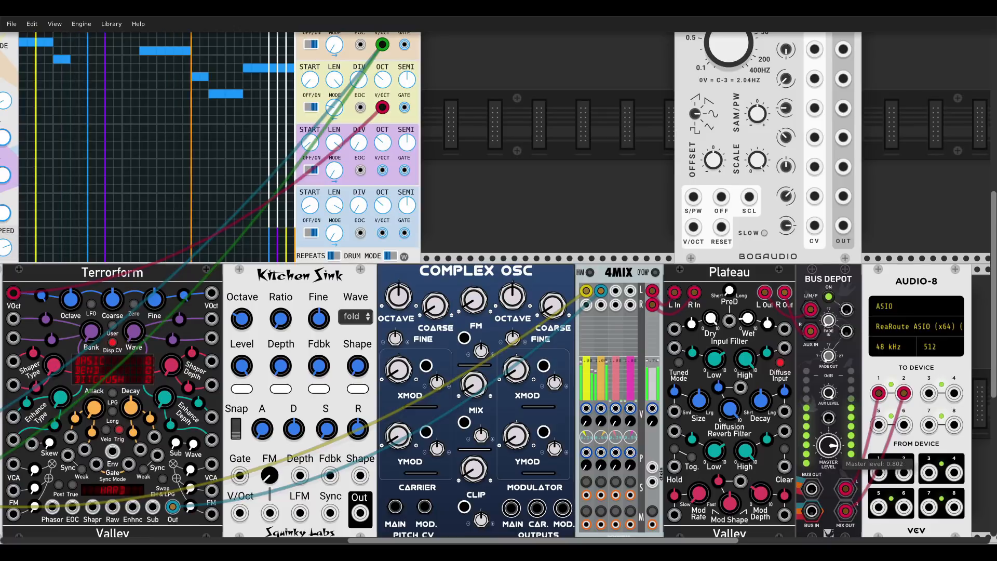
left_click_drag(748, 318, 748, 313)
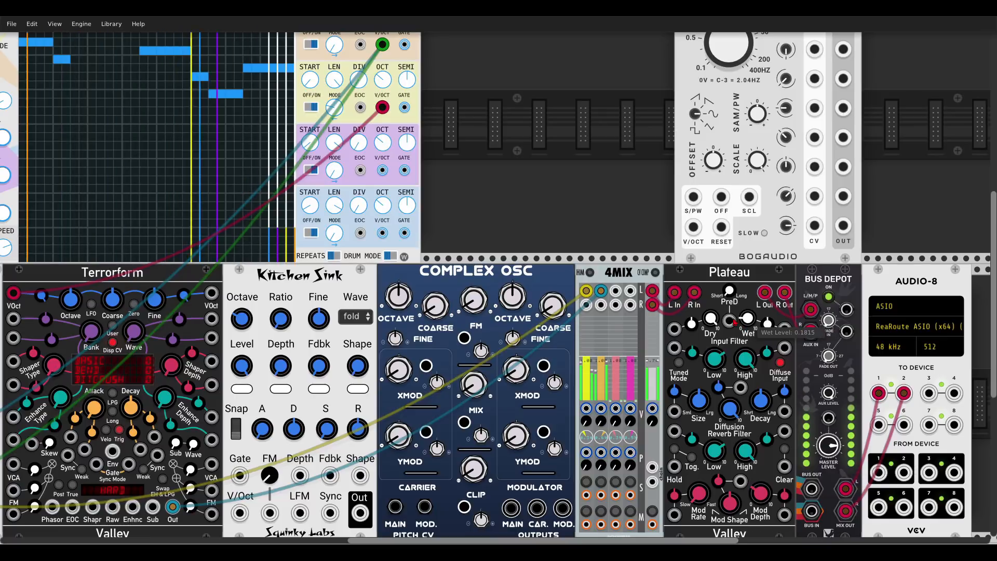
Shorten the yellow sequence's length so its loop ends where the last drawn note begins.
left_click_drag(475, 174, 777, 273)
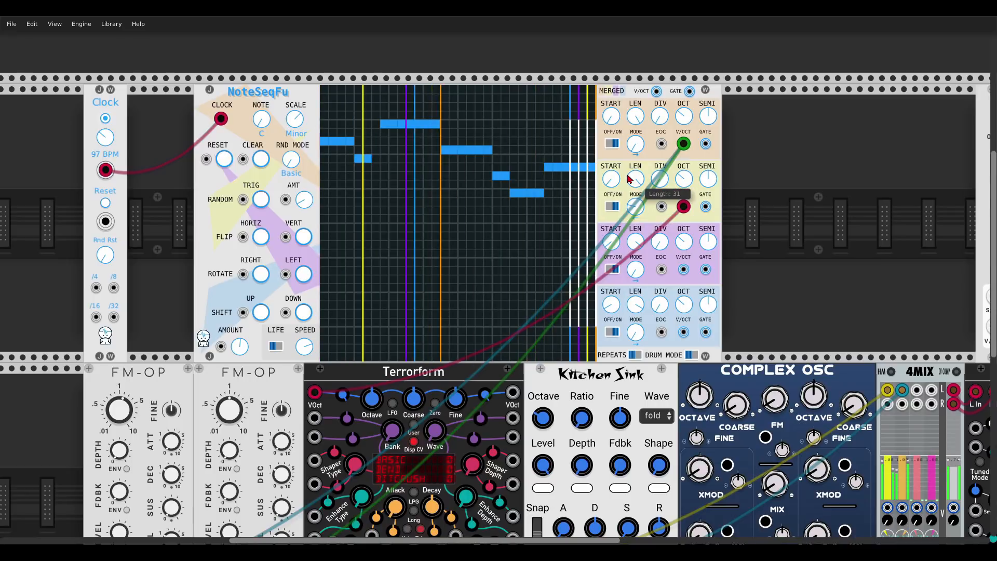
left_click_drag(636, 178, 636, 188)
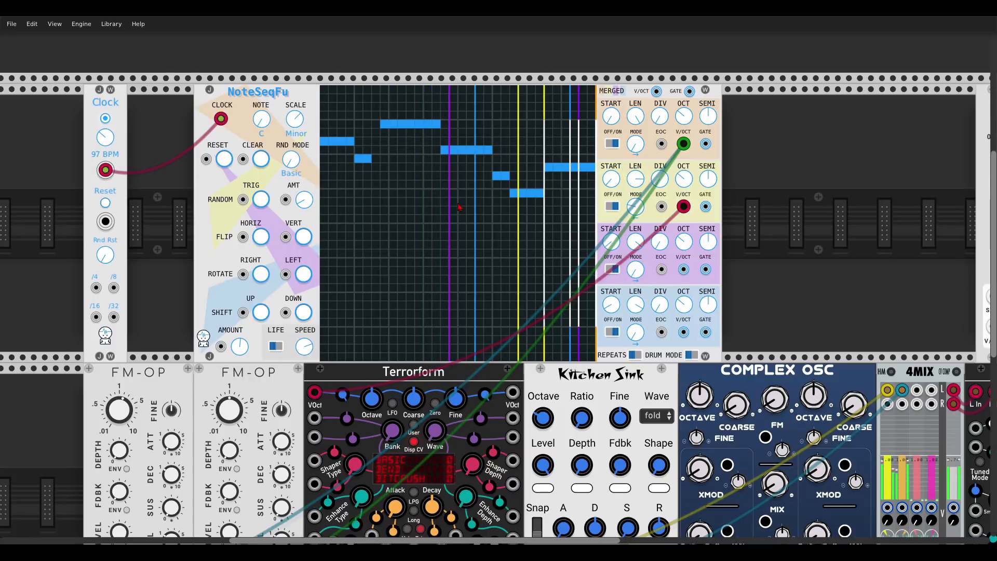
Patch the purple sequence's V/OCT into Kitchen Sink's V/Oct input and Kitchen Sink's output into the third left input of 4MIX.
scroll(541, 149, "down", 4)
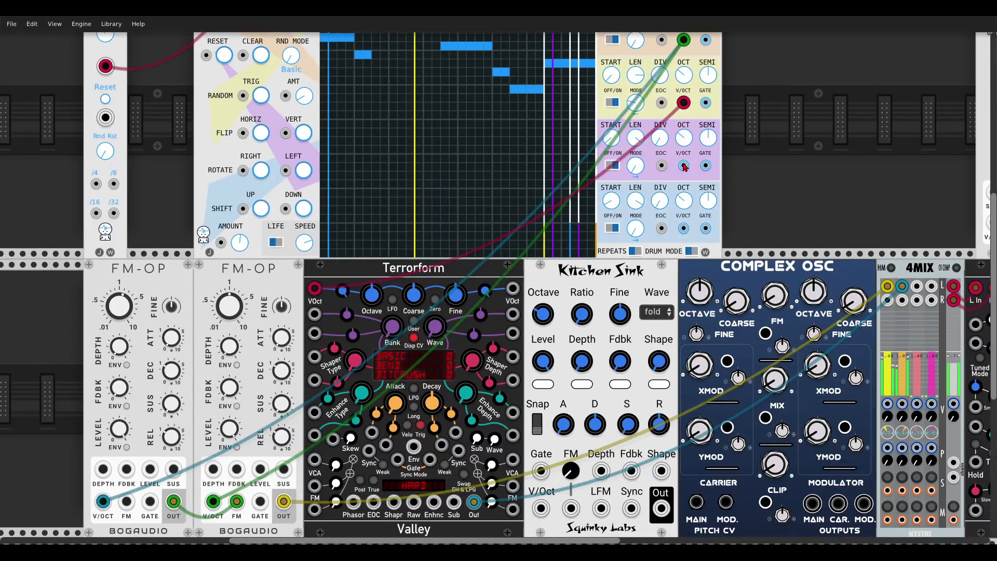
left_click_drag(683, 165, 542, 507)
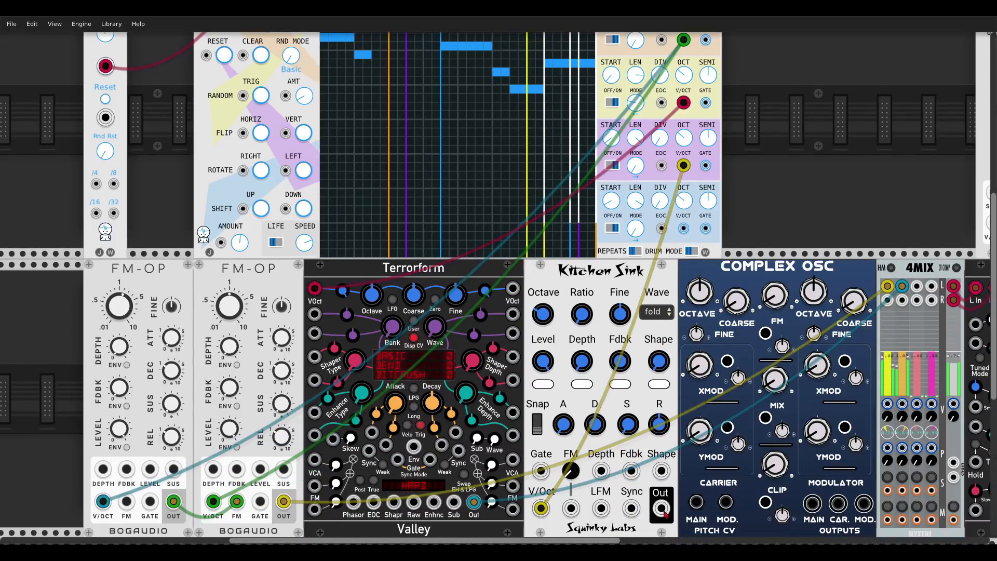
left_click_drag(661, 507, 917, 286)
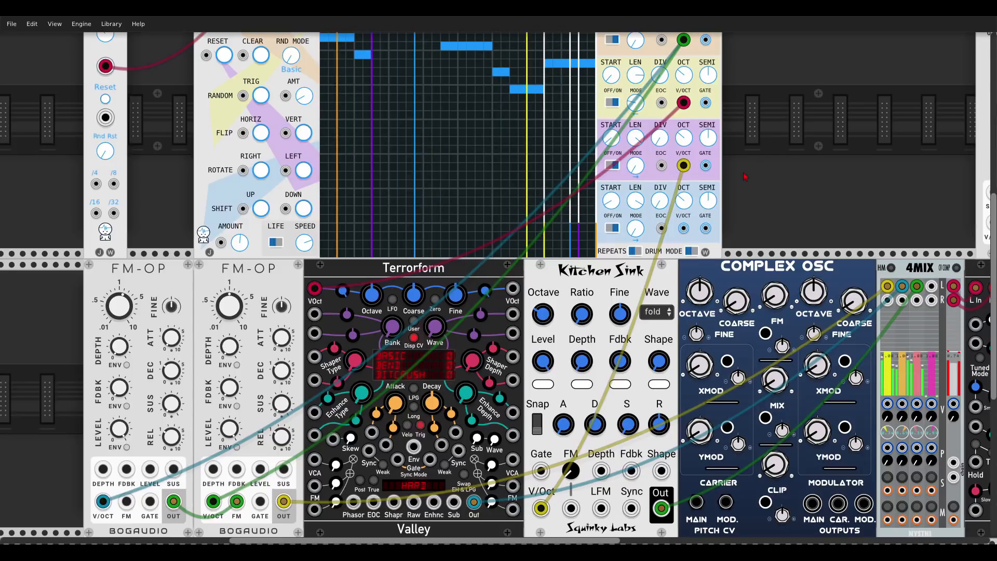
Set the purple sequence's length to 20 steps.
scroll(745, 177, "up", 3)
mouse_move(659, 222)
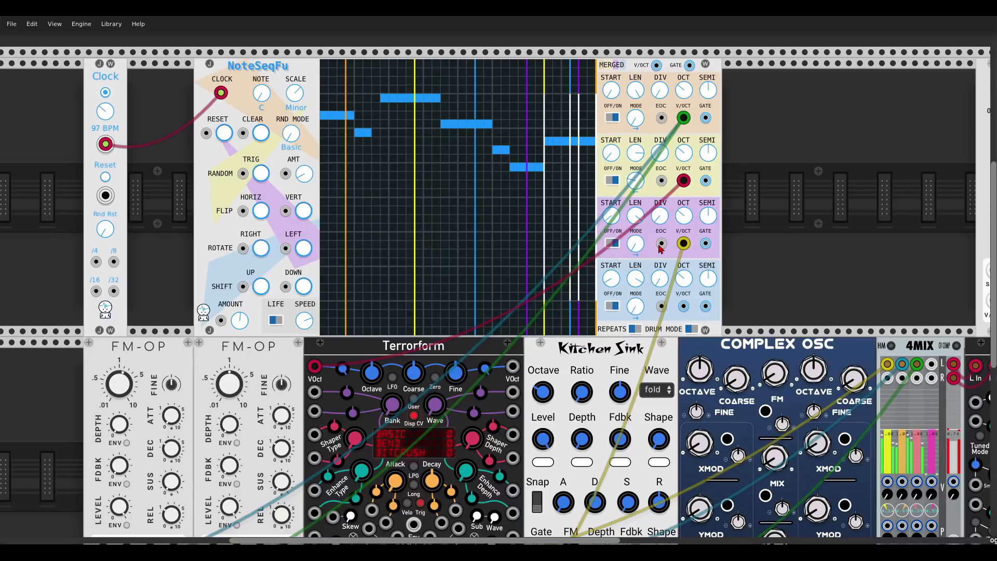
mouse_move(617, 223)
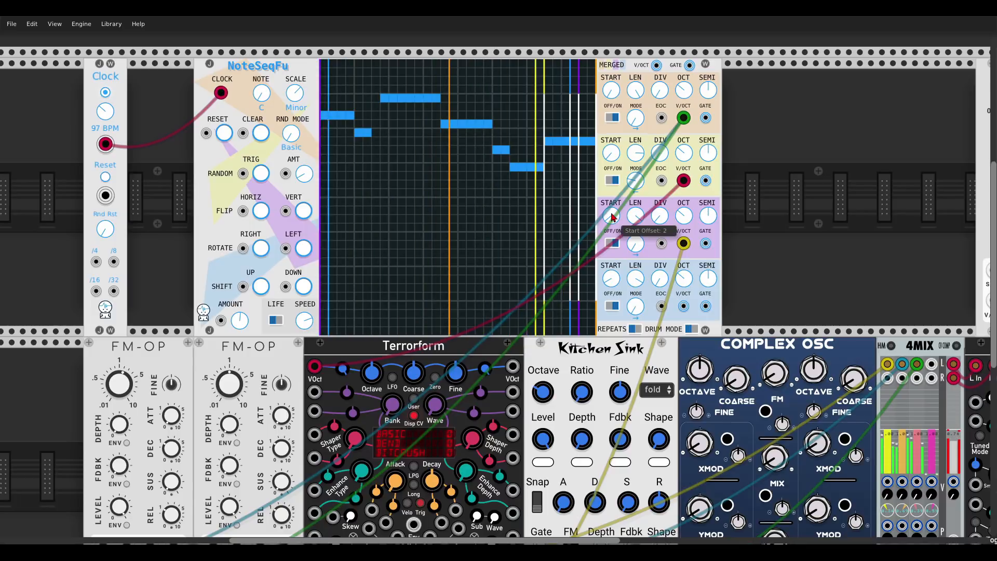
mouse_move(618, 222)
left_mouse_down()
mouse_move(618, 213)
mouse_move(637, 229)
mouse_move(637, 221)
left_mouse_up()
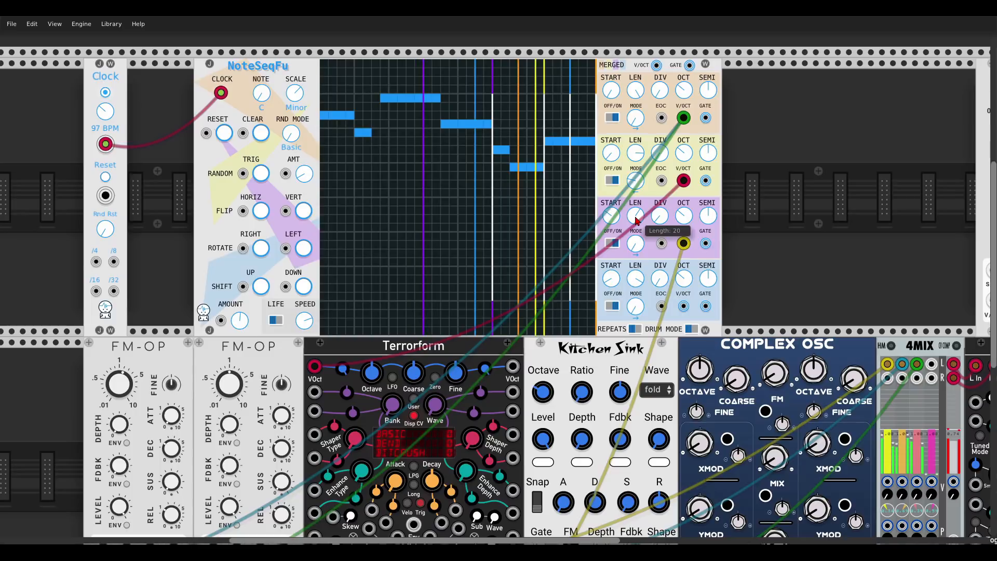
Adjust the second FM-OP's FM depth and load a different wavetable bank from Terrorform's 17 - 32 group.
scroll(235, 302, "down", 5)
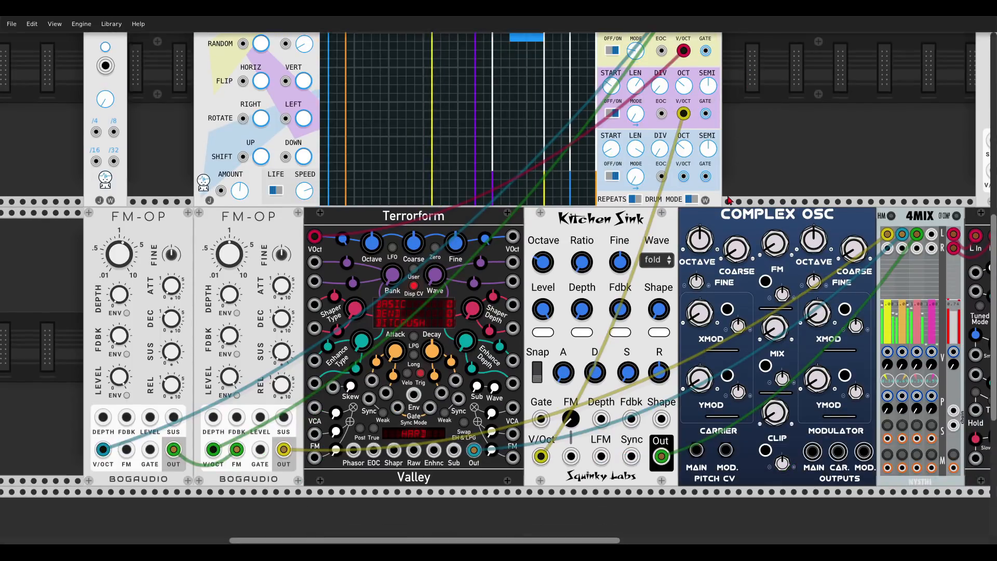
left_click_drag(229, 294, 229, 288)
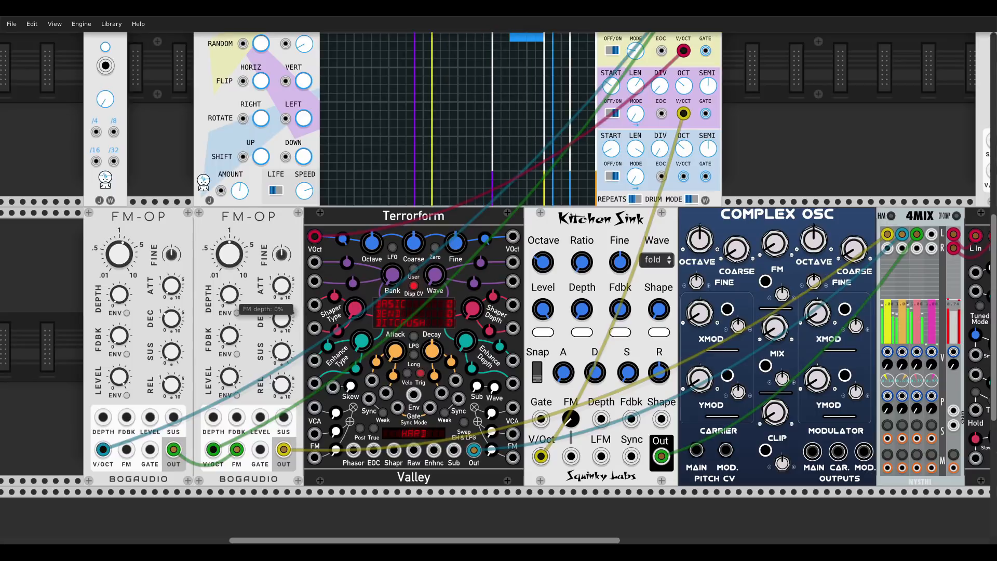
left_click(377, 311)
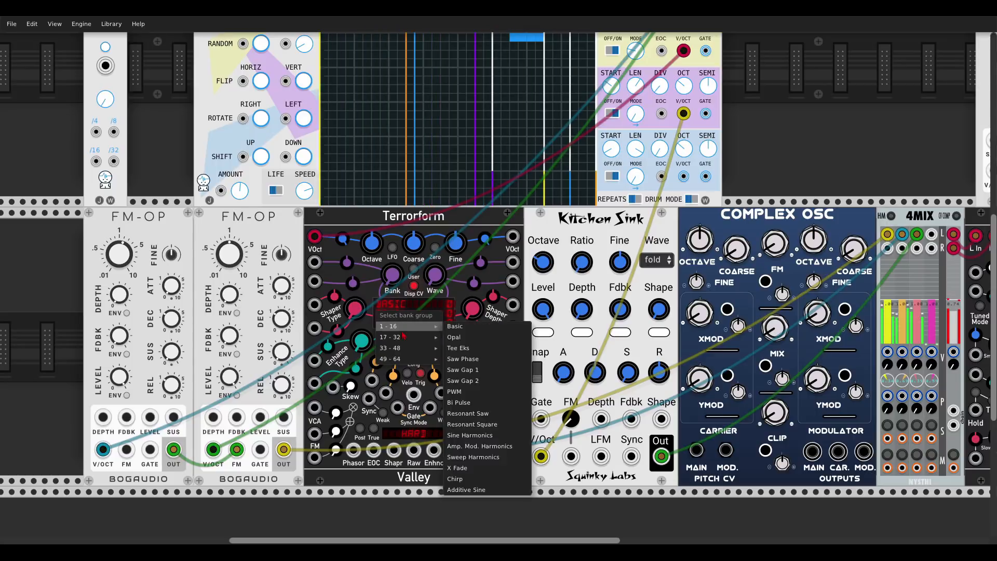
mouse_move(403, 337)
left_click(470, 446)
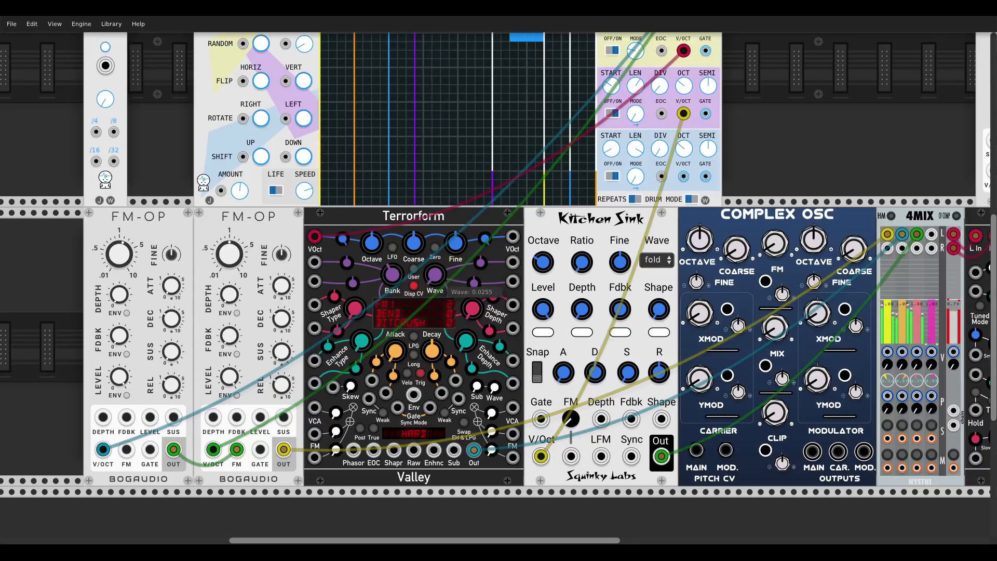
Adjust Terrorform's wave position and Kitchen Sink's shape amount.
left_click_drag(435, 275, 435, 289)
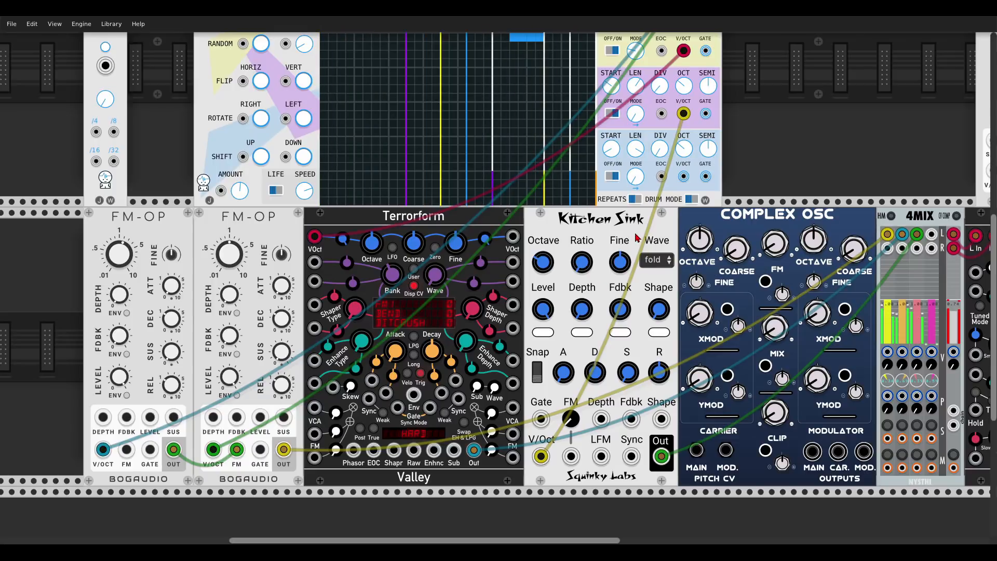
mouse_move(661, 312)
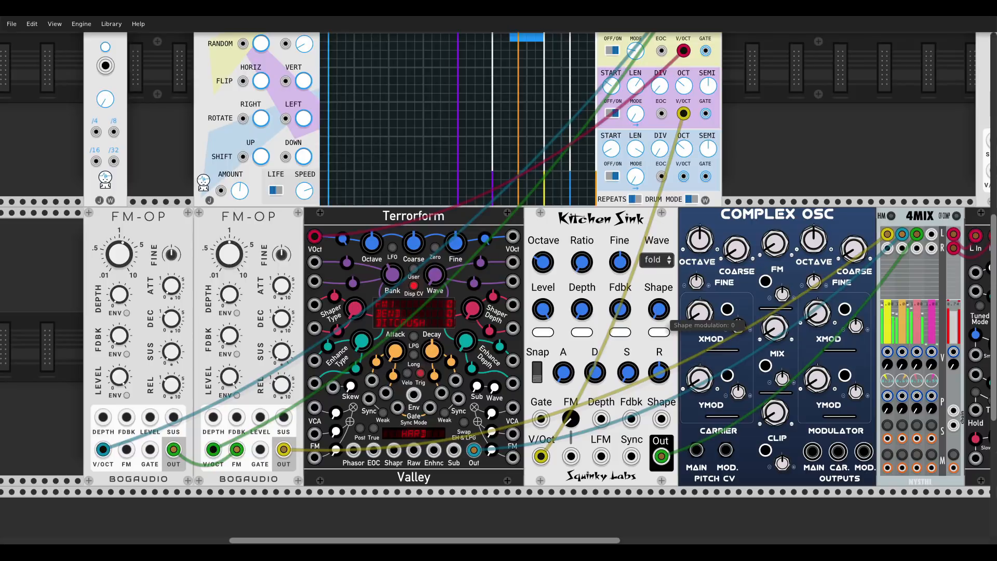
mouse_move(662, 312)
left_mouse_down()
mouse_move(662, 297)
mouse_move(661, 318)
left_mouse_up()
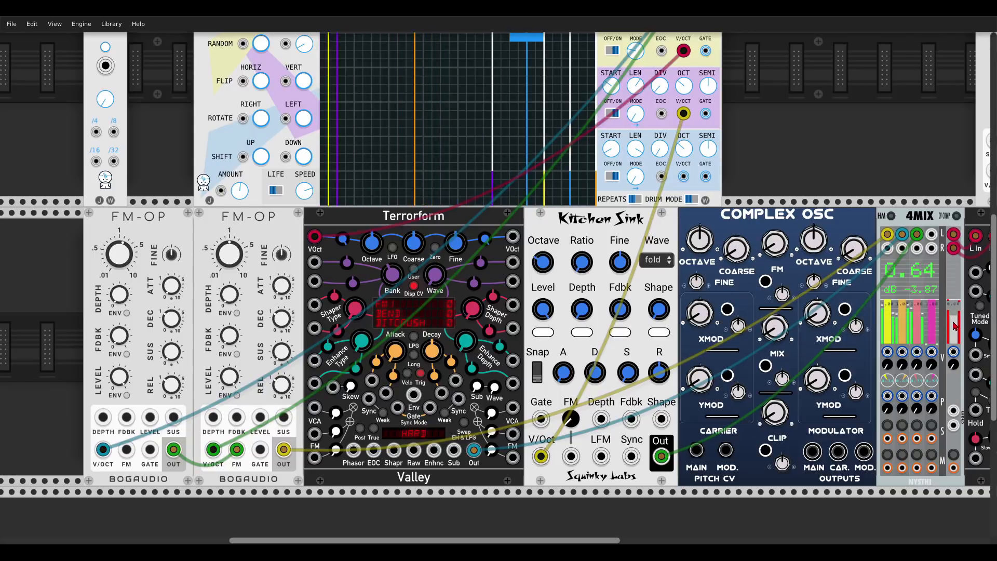
Patch the blue sequence's V/OCT into Complex Osc's main pitch CV and its main output into the fourth left input of 4MIX.
scroll(764, 168, "up", 3)
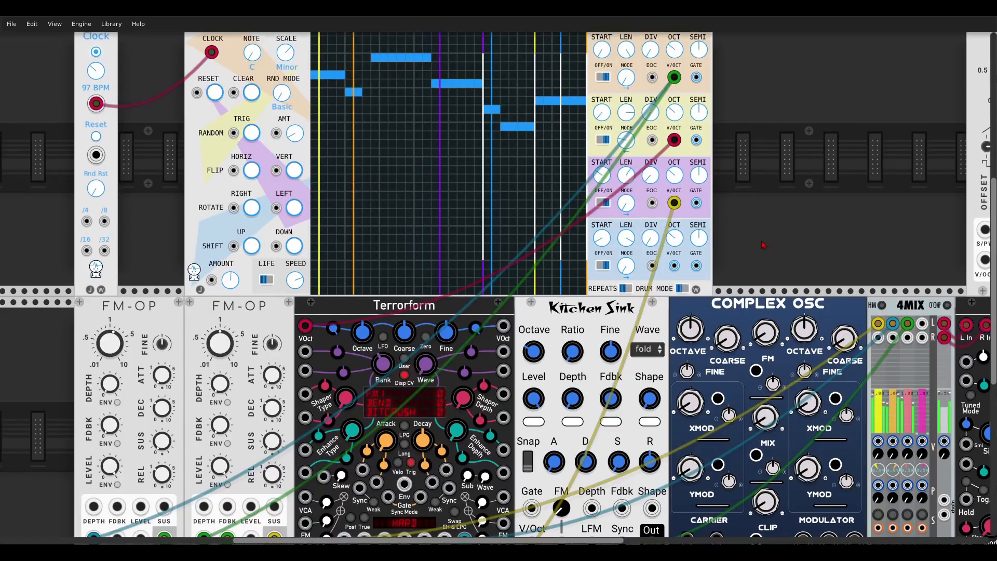
scroll(675, 234, "down", 3)
left_click_drag(603, 187, 614, 322)
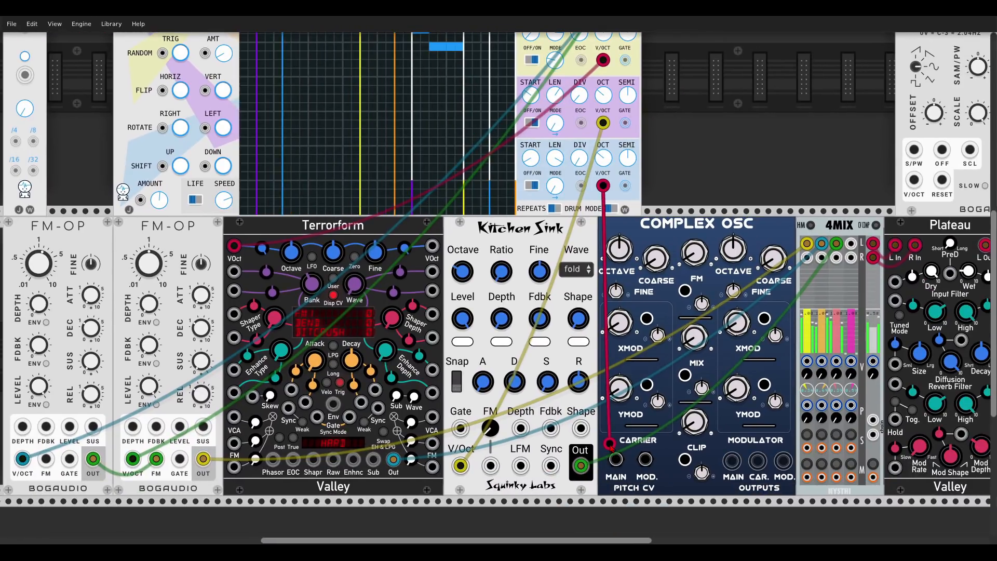
left_click_drag(614, 457, 615, 459)
left_click_drag(732, 460, 851, 243)
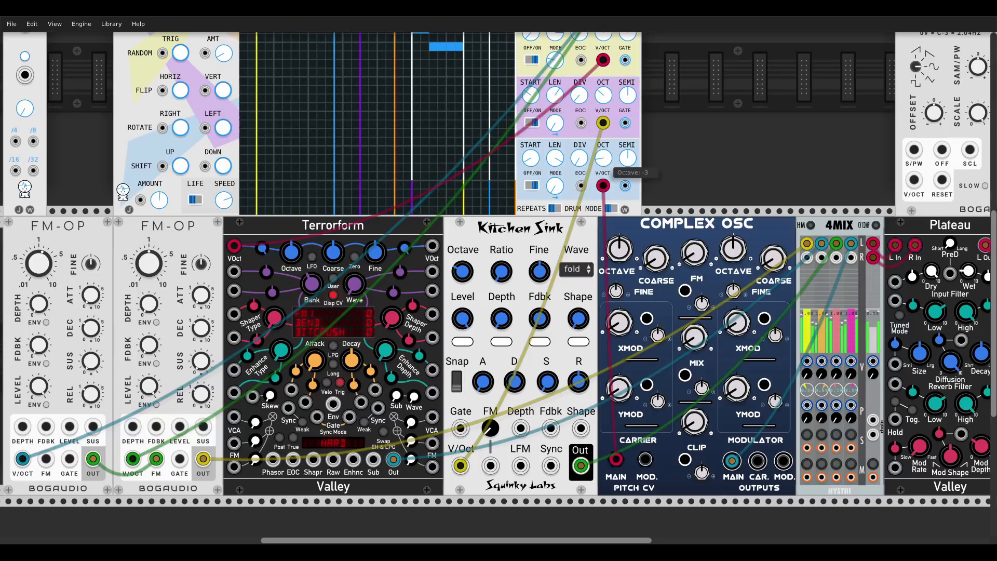
Set the blue sequence's octave to -3, extend its length to the end of the grid and set its play mode to →←.
scroll(637, 150, "up", 5)
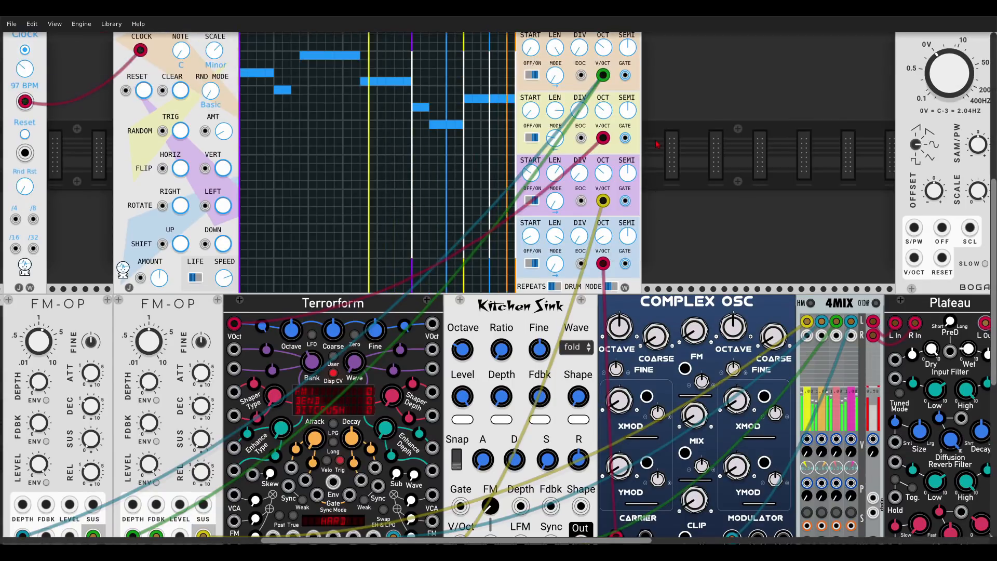
scroll(760, 197, "left", 4)
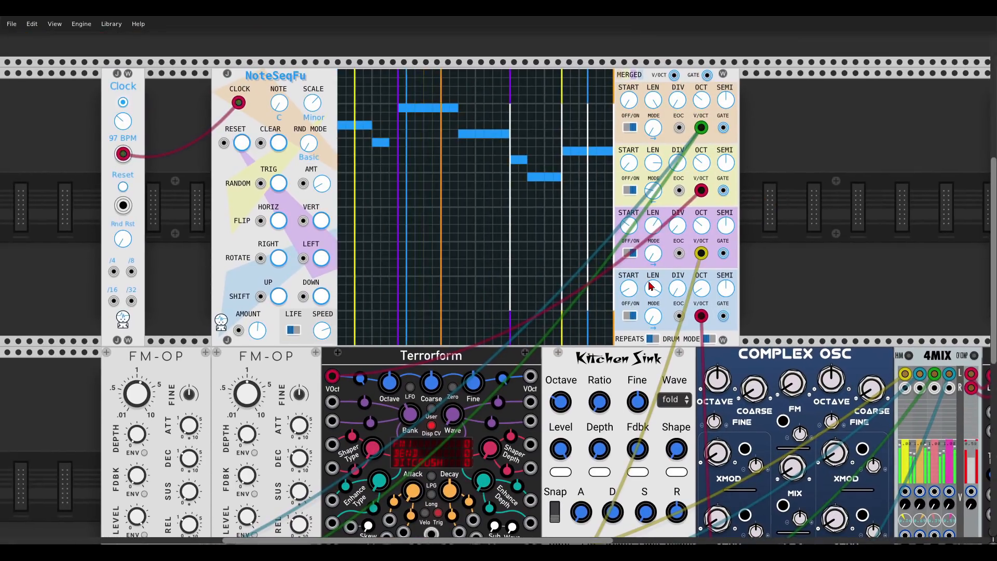
left_click_drag(651, 286, 635, 324)
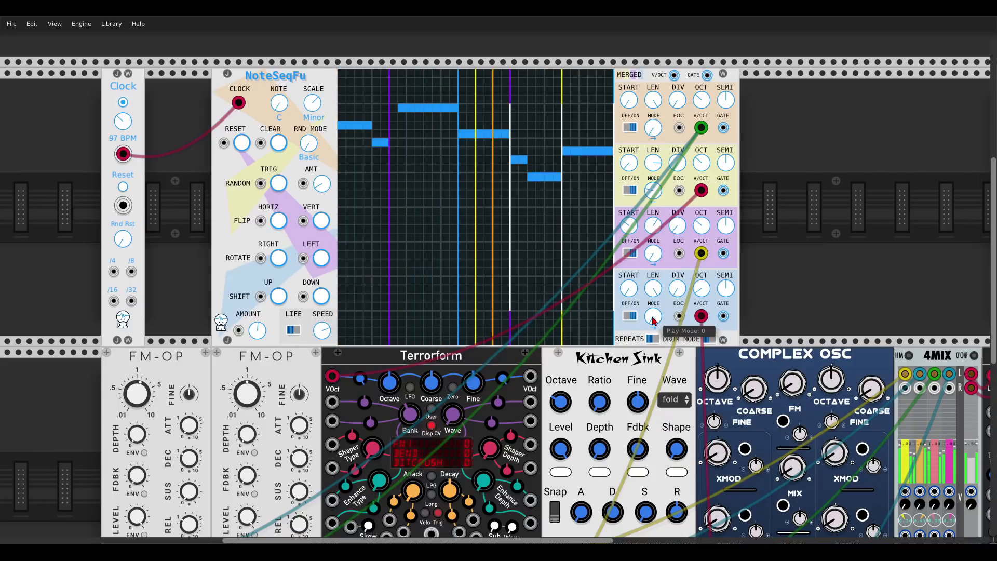
left_click_drag(652, 319, 677, 281)
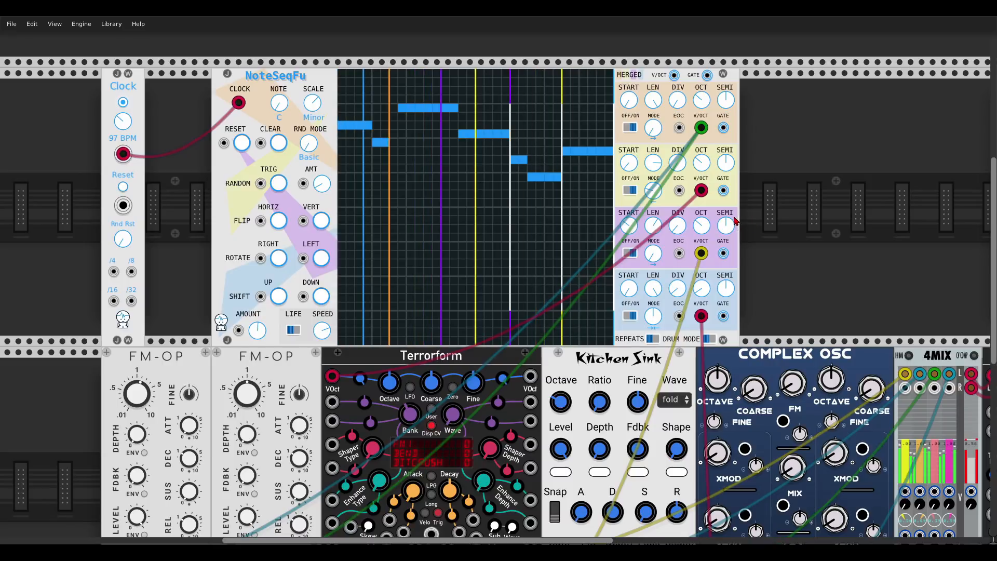
Raise the octave of Complex Osc's modulator and try out its FM amount.
left_click_drag(793, 383, 793, 298)
left_click_drag(841, 381, 841, 348)
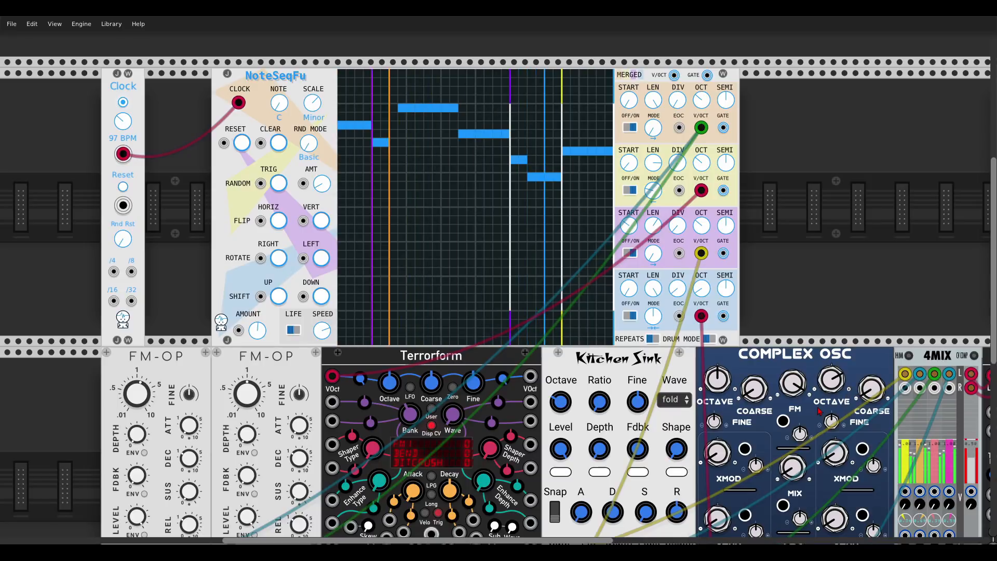
left_click_drag(802, 385, 801, 471)
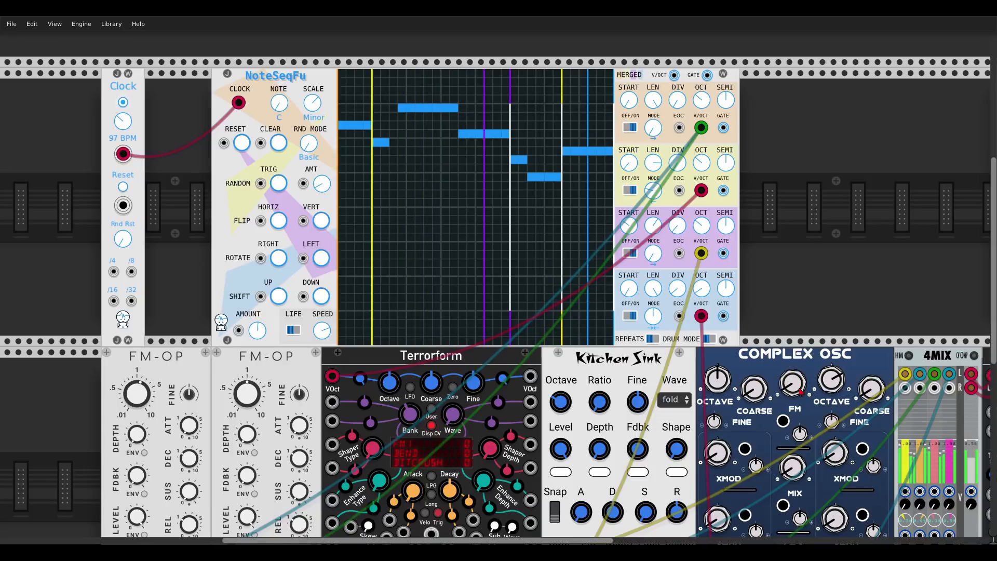
Try different carrier and modulator XMOD amounts on Complex Osc and adjust its mix.
scroll(755, 387, "down", 3)
mouse_move(717, 375)
left_mouse_down()
mouse_move(717, 351)
mouse_move(717, 375)
left_mouse_up()
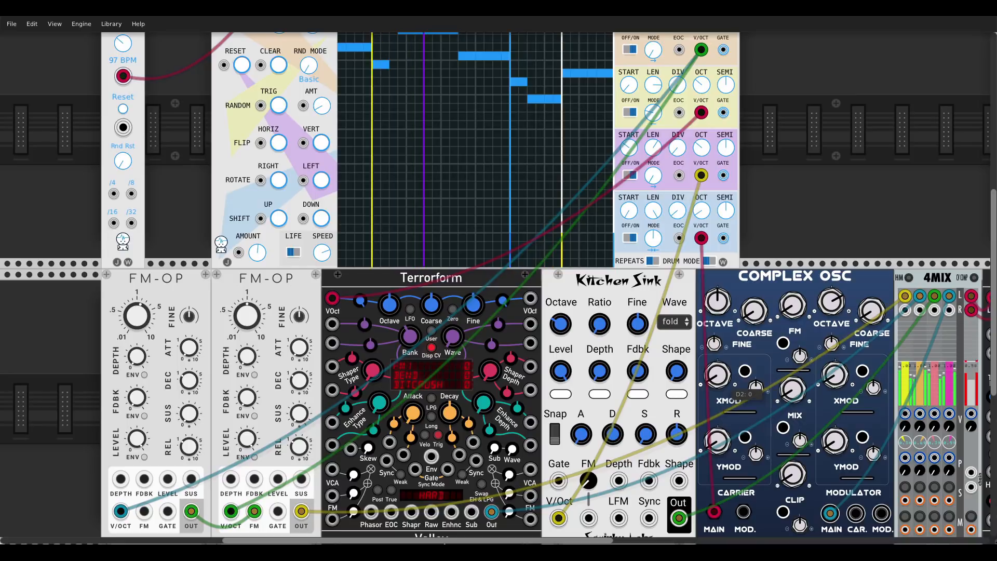
left_click_drag(834, 375, 834, 318)
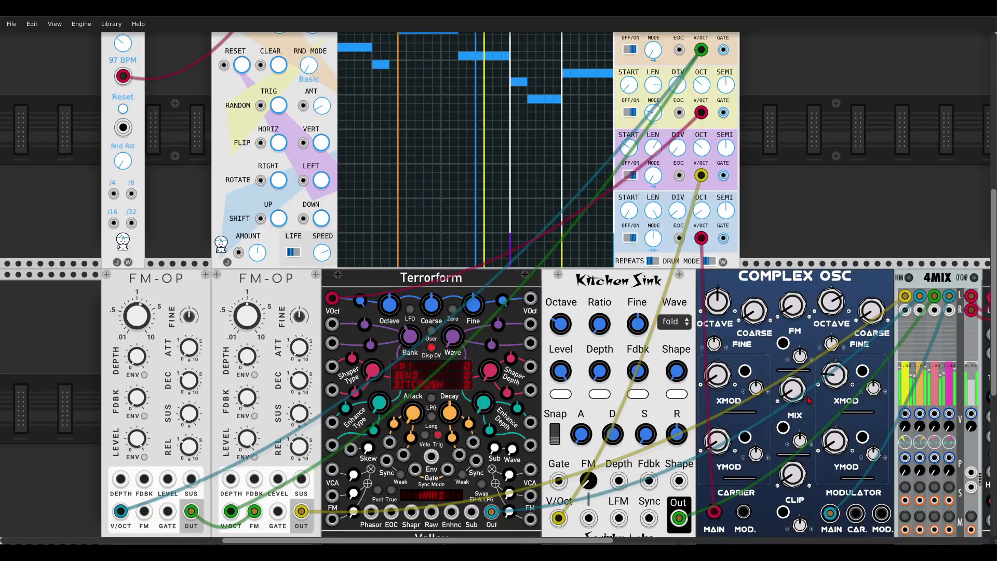
left_click_drag(793, 389, 792, 322)
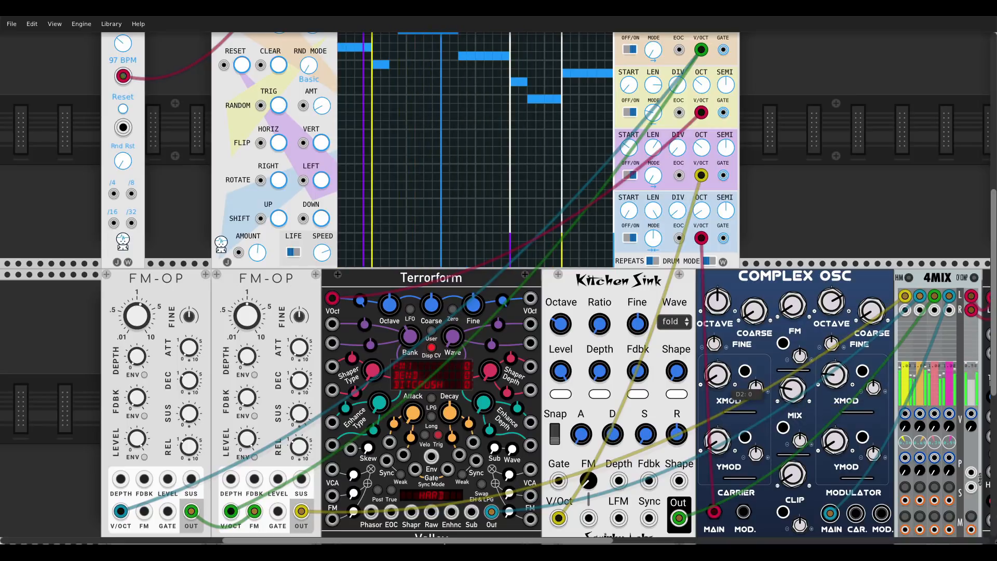
mouse_move(717, 375)
left_mouse_down()
mouse_move(717, 286)
mouse_move(717, 382)
left_mouse_up()
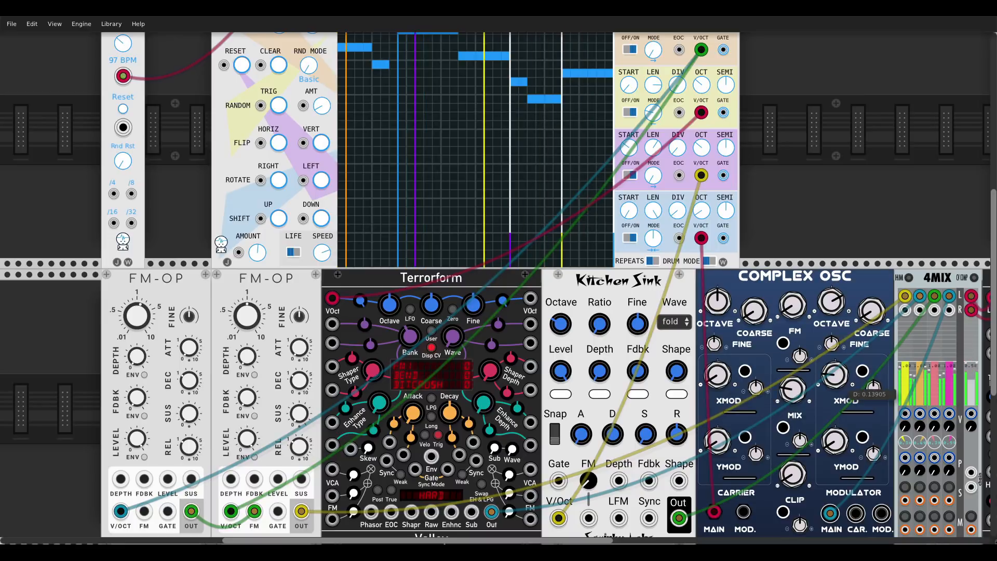
left_click_drag(835, 375, 834, 441)
Switch 8FO to slow mode and add a VCV Scope module directly beside it.
scroll(763, 180, "up", 3)
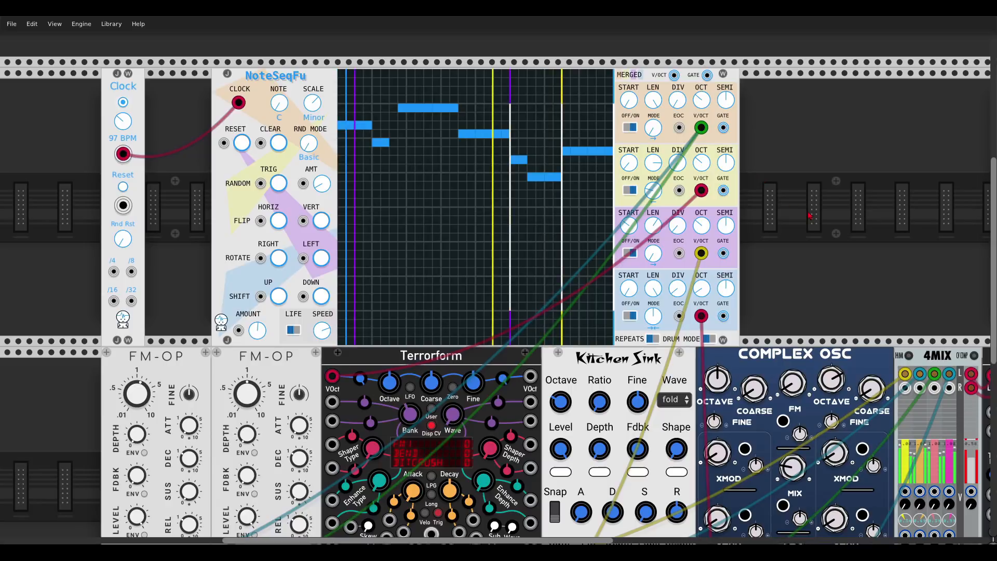
scroll(758, 183, "down", 3)
scroll(753, 186, "right", 4)
scroll(749, 188, "down", 1)
scroll(750, 188, "right", 4)
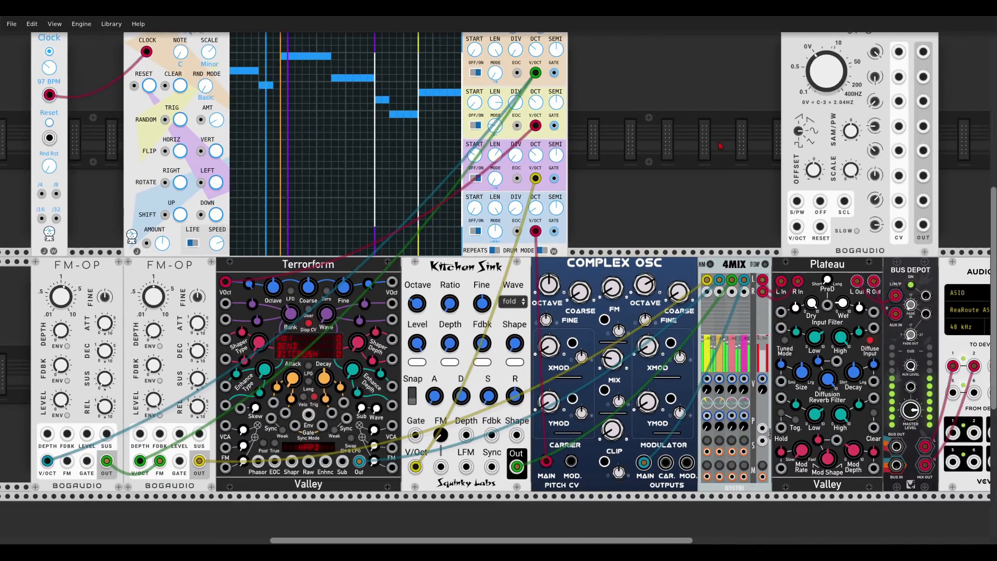
scroll(810, 135, "up", 1)
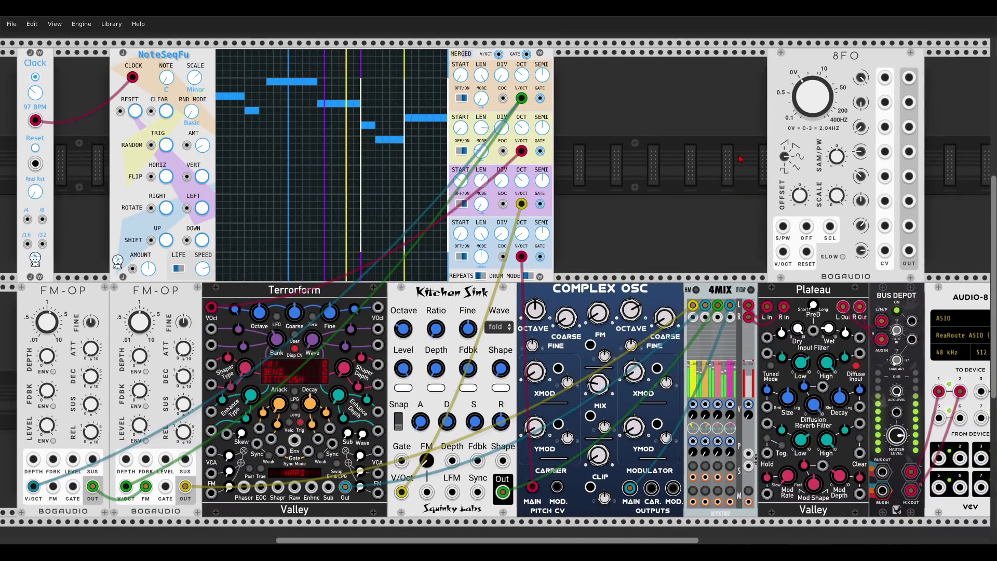
scroll(695, 143, "down", 1)
scroll(696, 143, "right", 1)
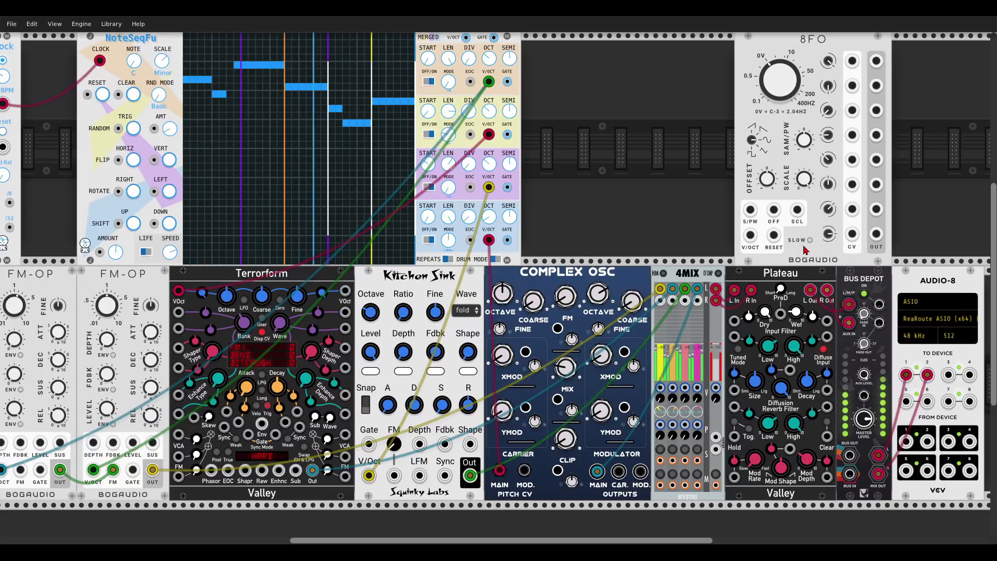
right_click(698, 193)
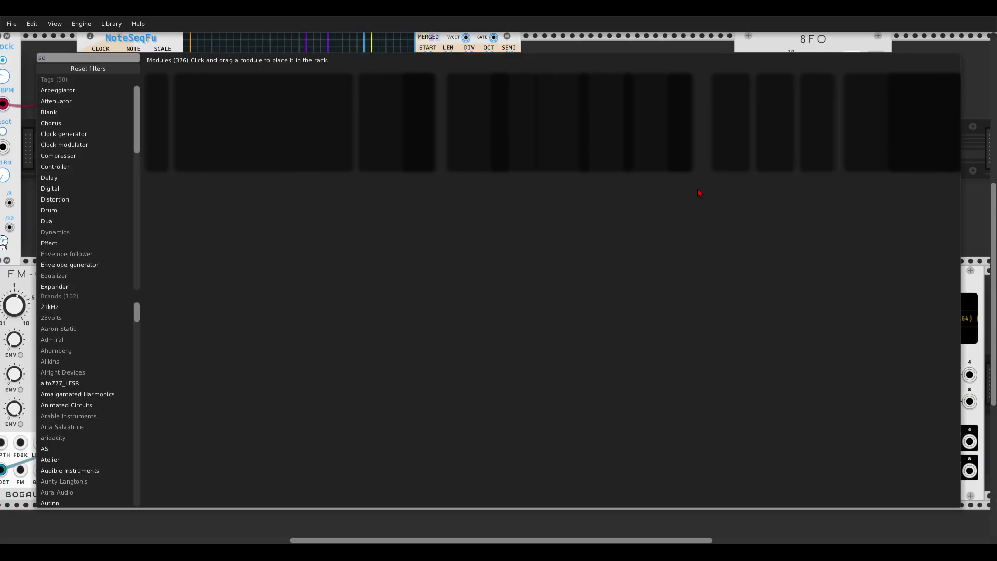
type("scope")
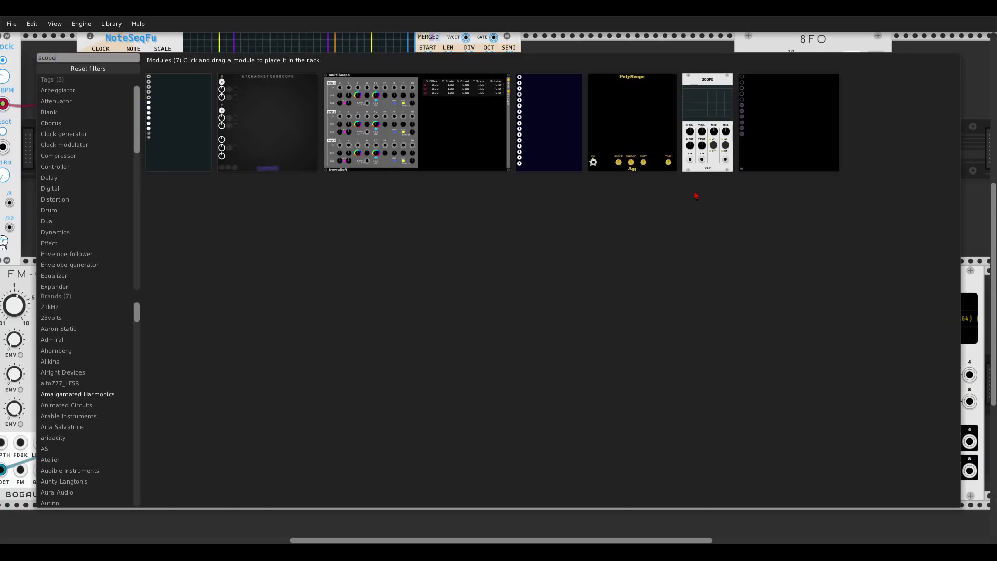
left_click(707, 125)
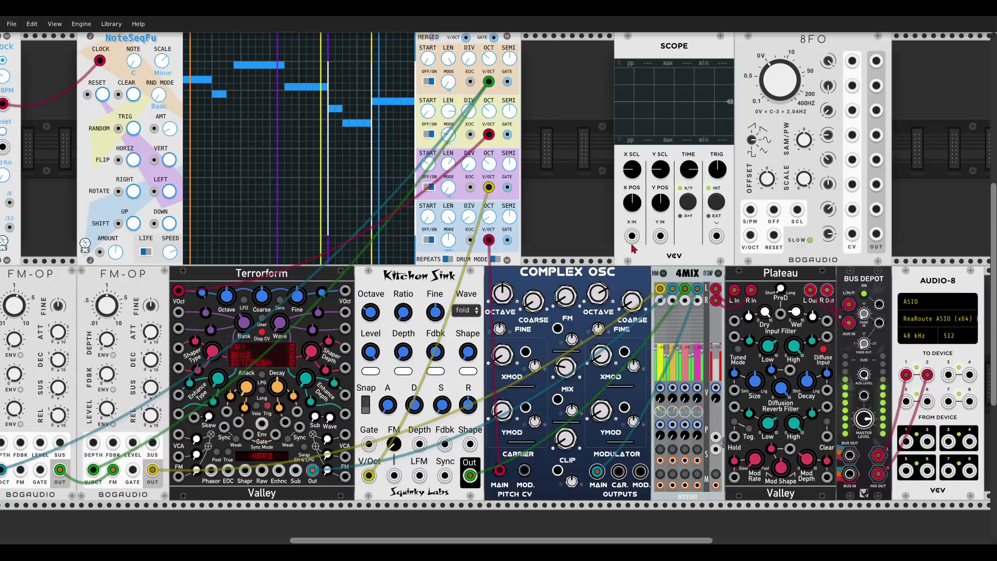
Patch 8FO's first two outputs into Scope's X and Y inputs to compare their phases, and delete the Scope after viewing.
left_click_drag(850, 70, 876, 61)
left_click_drag(660, 236, 875, 85)
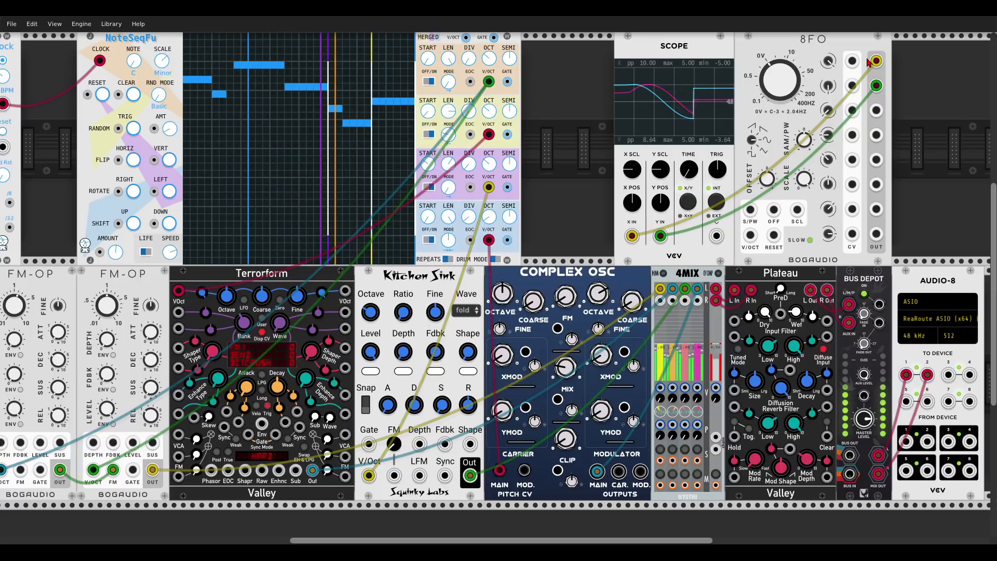
left_click_drag(609, 168, 674, 150)
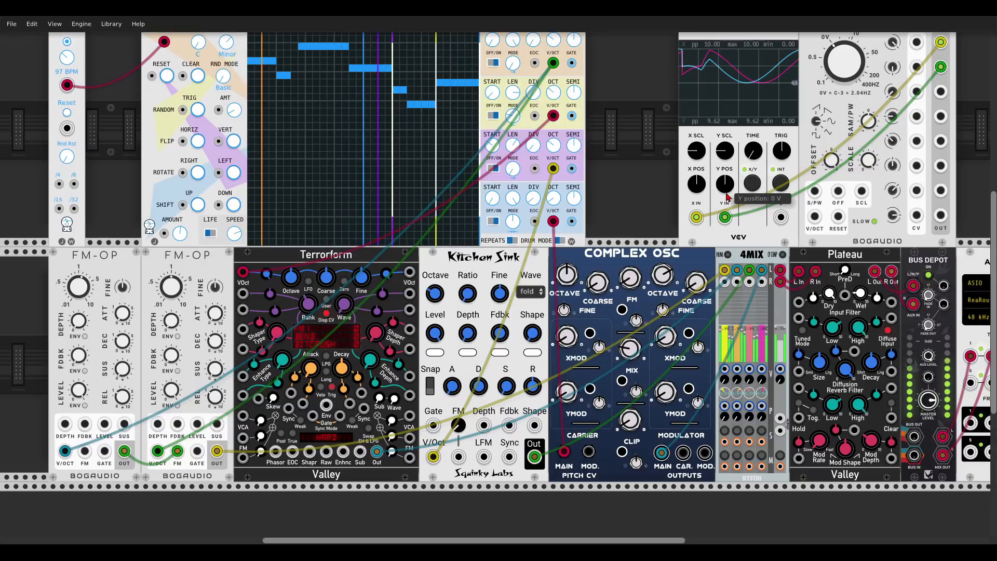
key("Delete")
Patch 8FO's first, third and fifth outputs into the second FM-OP's DEPTH, Terrorform's wave CV and Kitchen Sink's Shape inputs.
left_click_drag(940, 42, 158, 424)
left_click_drag(850, 67, 849, 87)
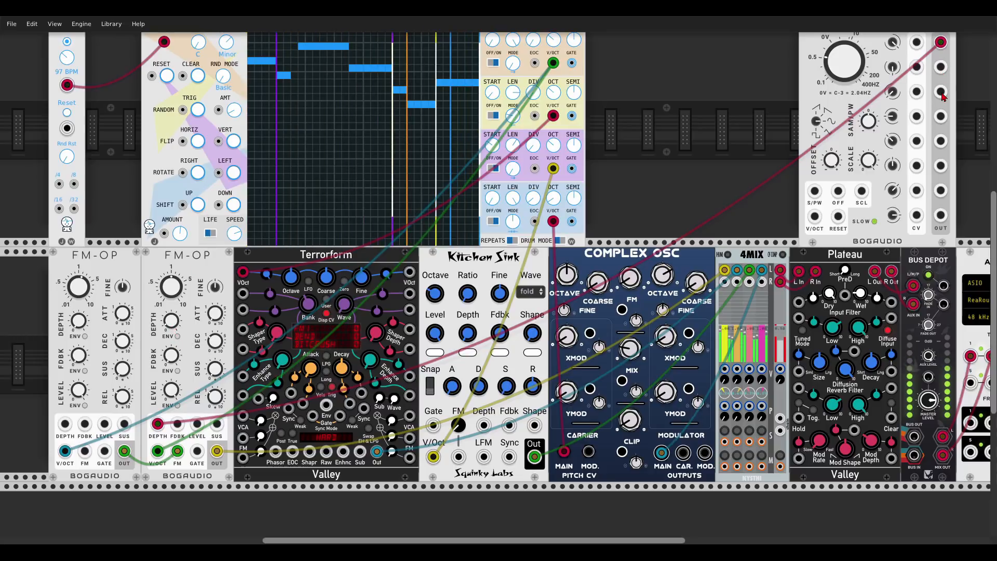
left_click_drag(940, 92, 409, 293)
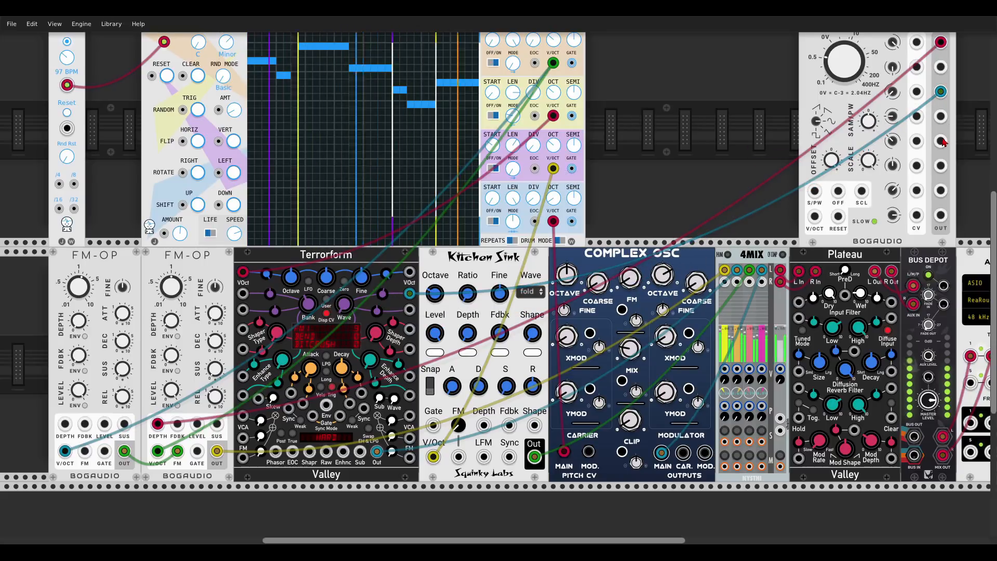
left_click_drag(941, 141, 534, 426)
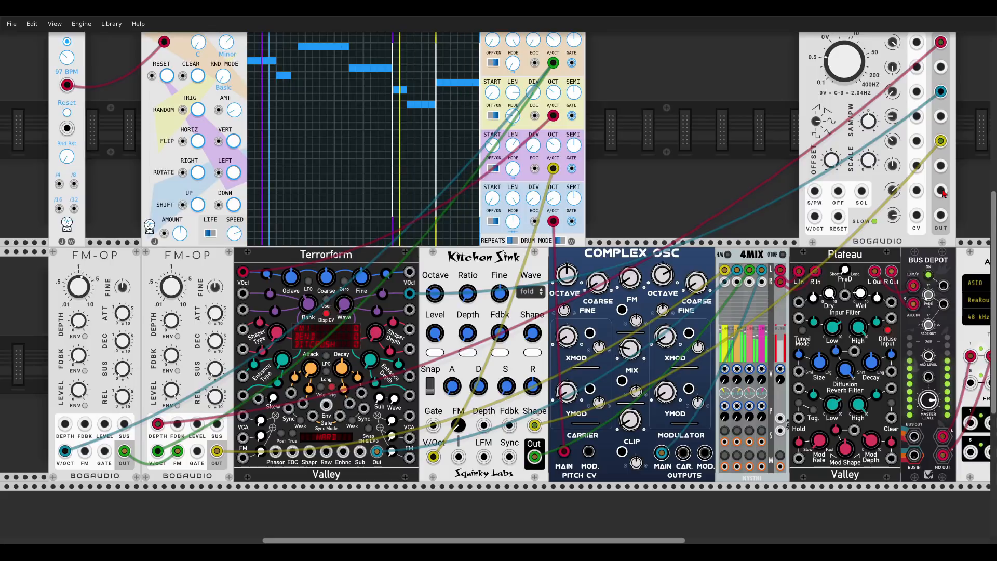
Patch 8FO's seventh output into Complex Osc's FM input and the blue V/OCT into its MOD pitch CV, and adjust its FM amount.
left_click_drag(943, 193, 622, 310)
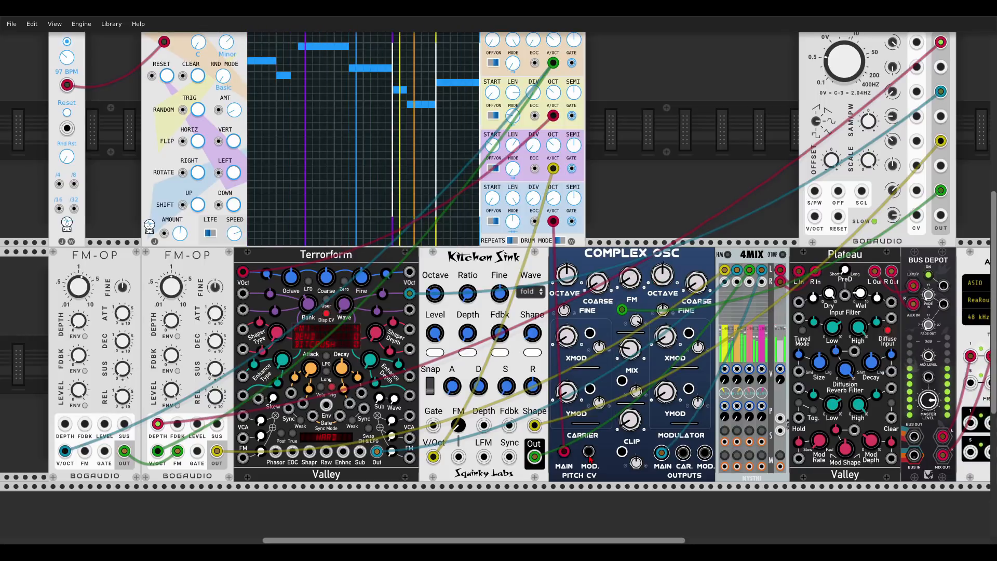
left_click_drag(589, 452, 553, 221)
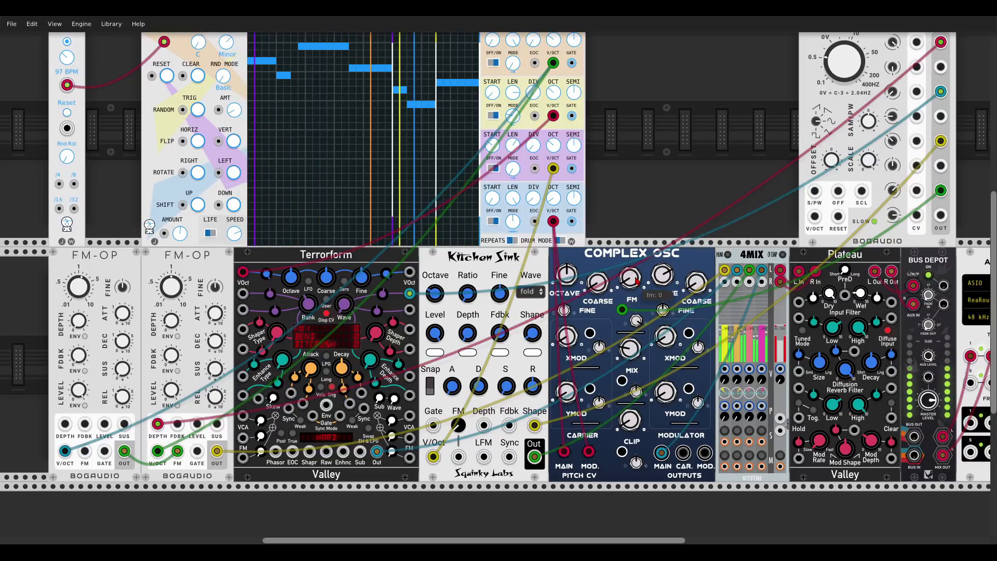
left_click_drag(630, 278, 636, 282)
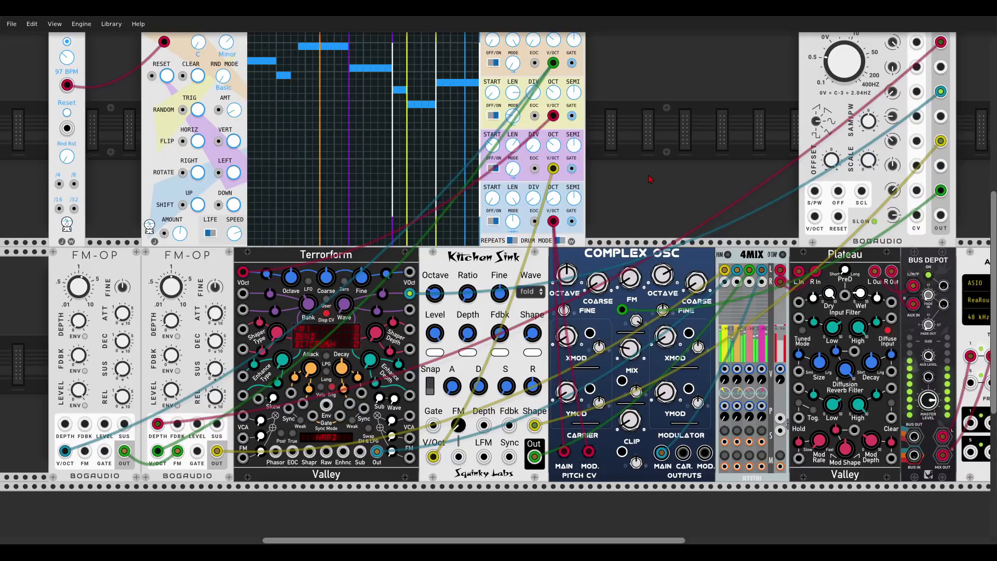
Examine NoteSeqFu's merged V/OCT and GATE outputs and its available polyphony channel options.
scroll(641, 188, "down", 1)
left_click_drag(639, 123, 731, 157)
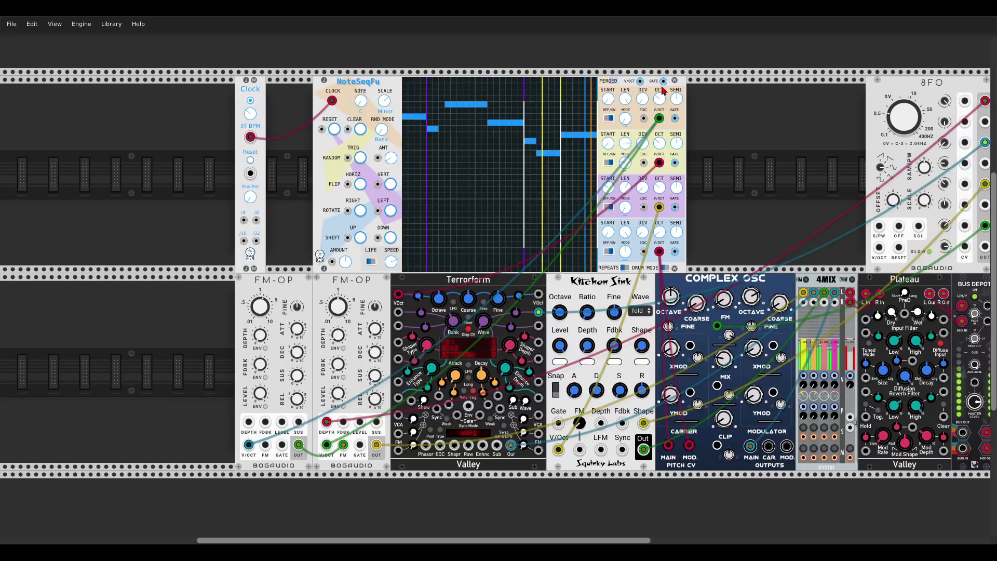
scroll(662, 91, "up", 5)
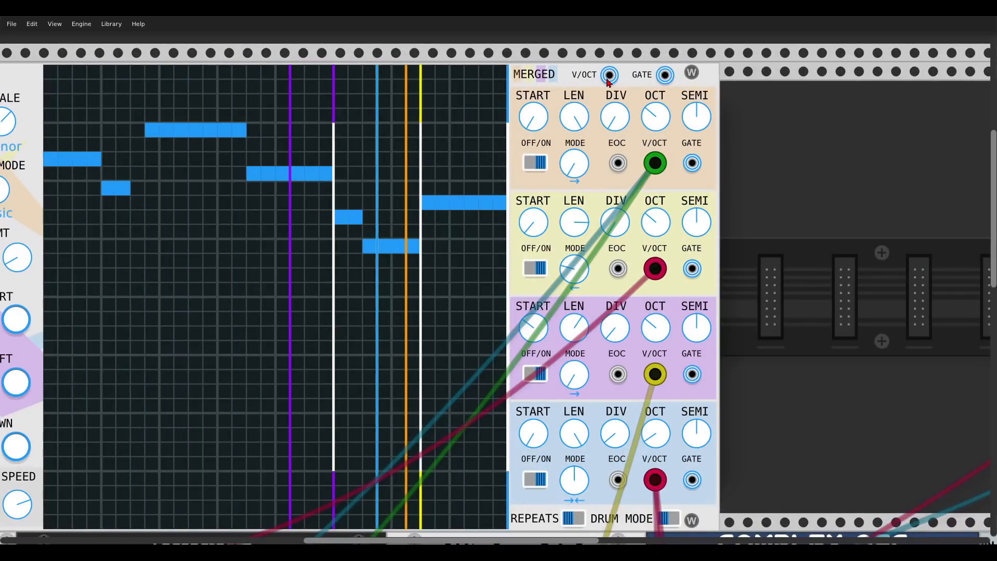
scroll(607, 83, "down", 2)
left_click_drag(431, 66, 525, 54)
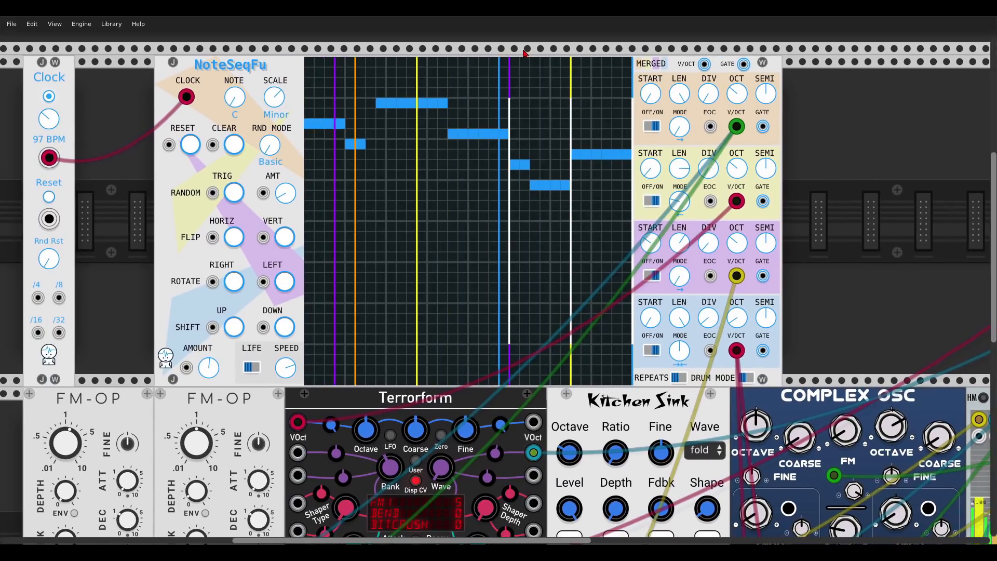
right_click(293, 66)
mouse_move(338, 178)
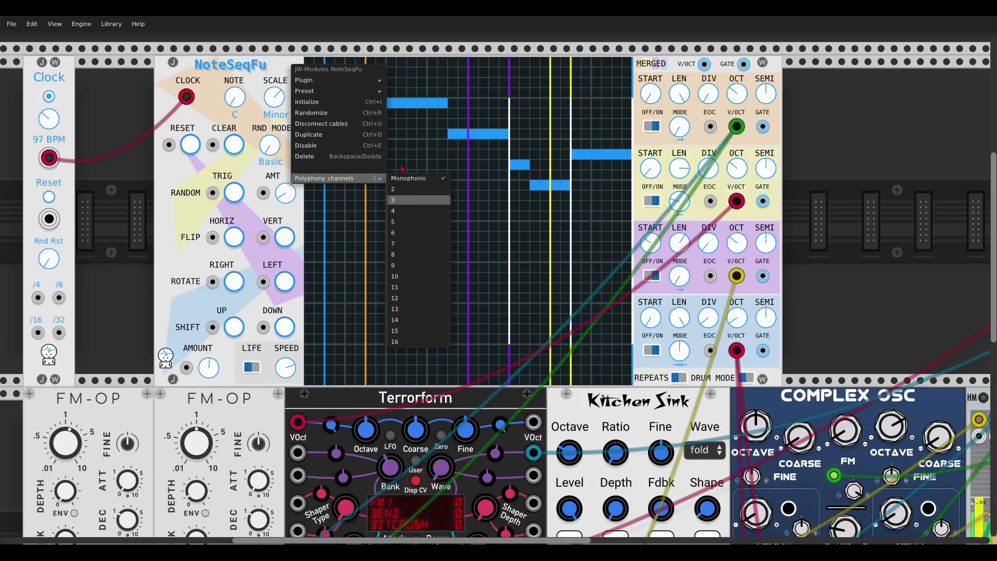
left_click(275, 53)
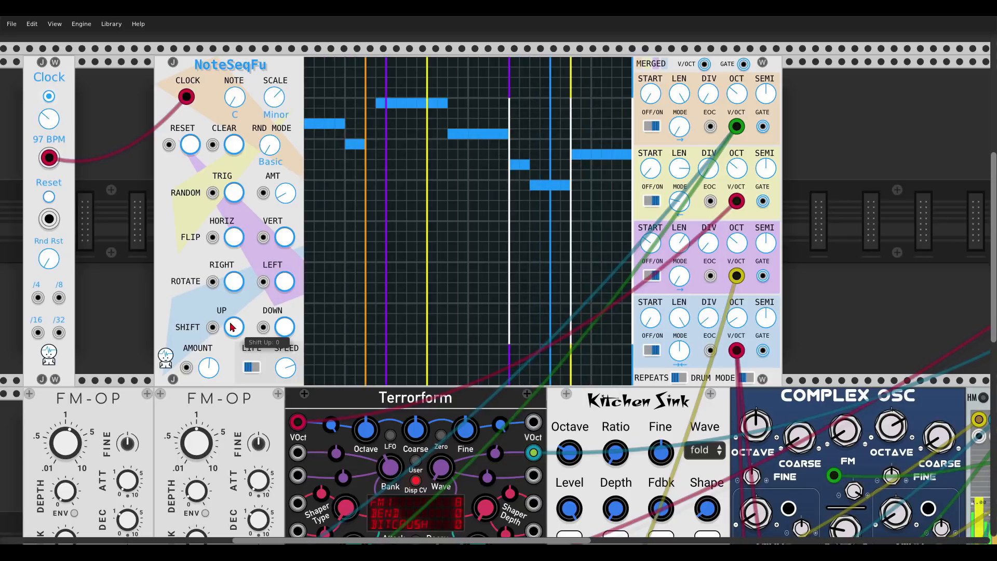
Shift NoteSeqFu's notes down one row and adjust Terrorform's Enhance Depth.
left_click(281, 328)
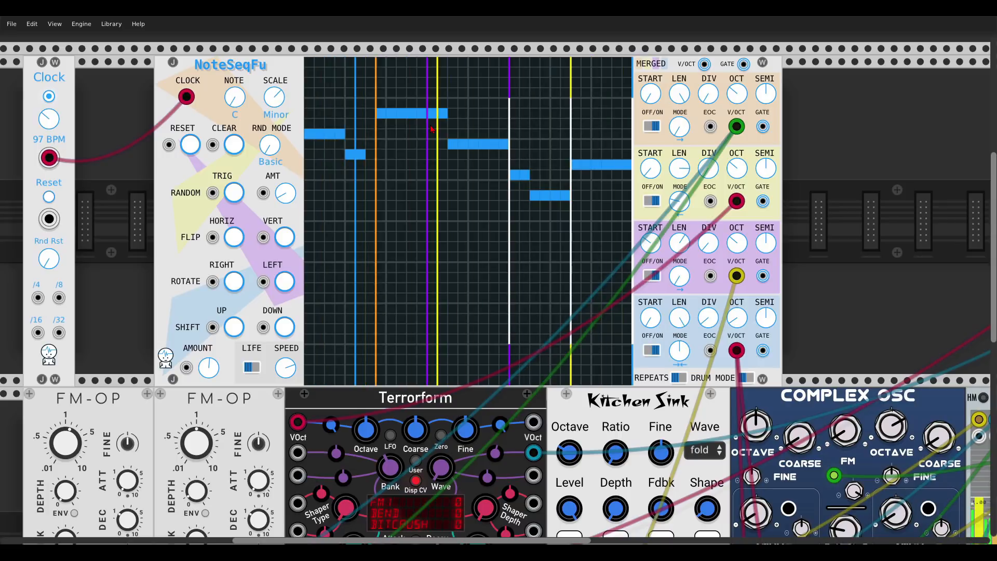
scroll(447, 148, "down", 2)
left_click_drag(800, 259, 698, 227)
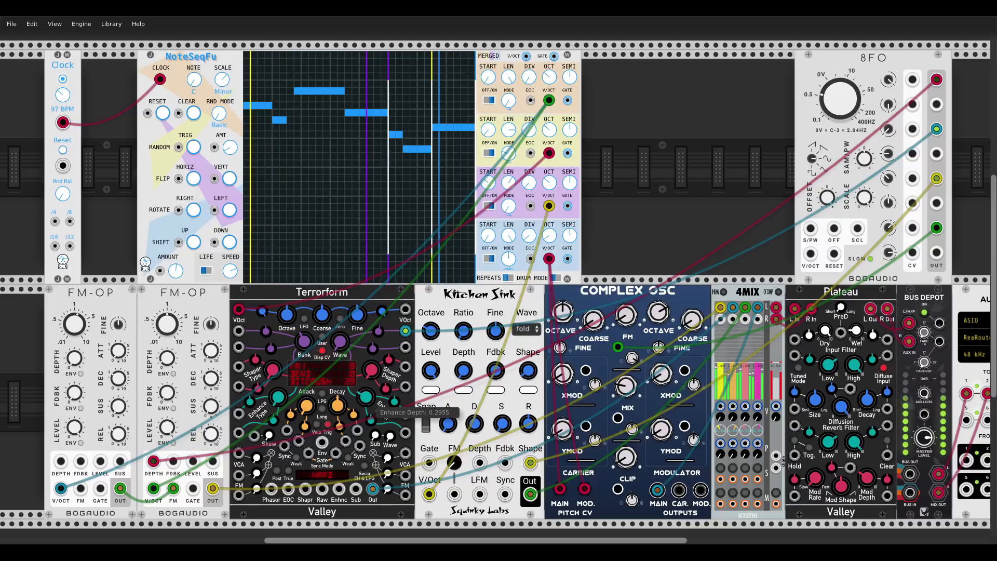
left_click_drag(371, 415, 371, 431)
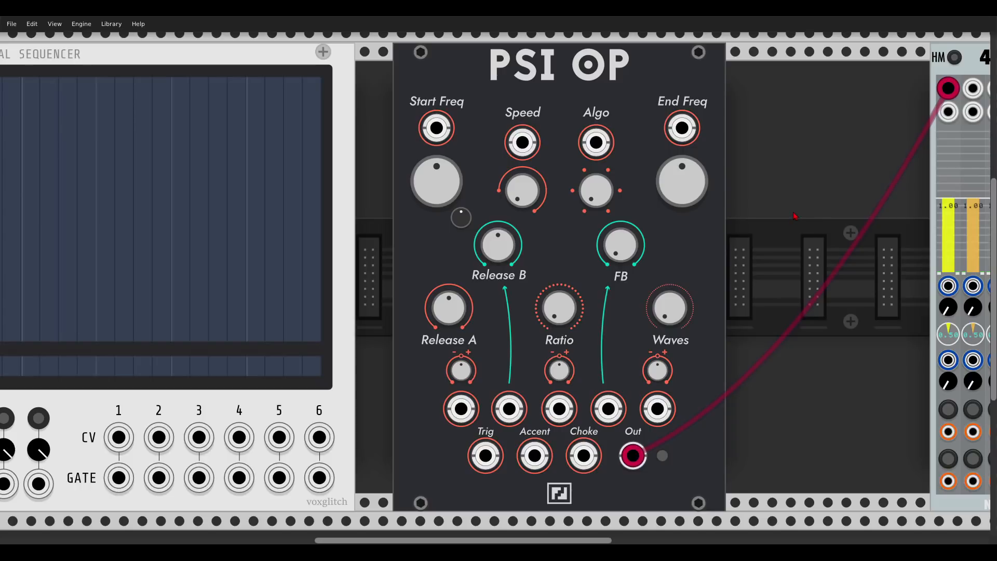
Patch Clock's output into the Digital Sequencer's STEP input and shorten sequence 1 to 15 steps.
scroll(796, 216, "down", 3)
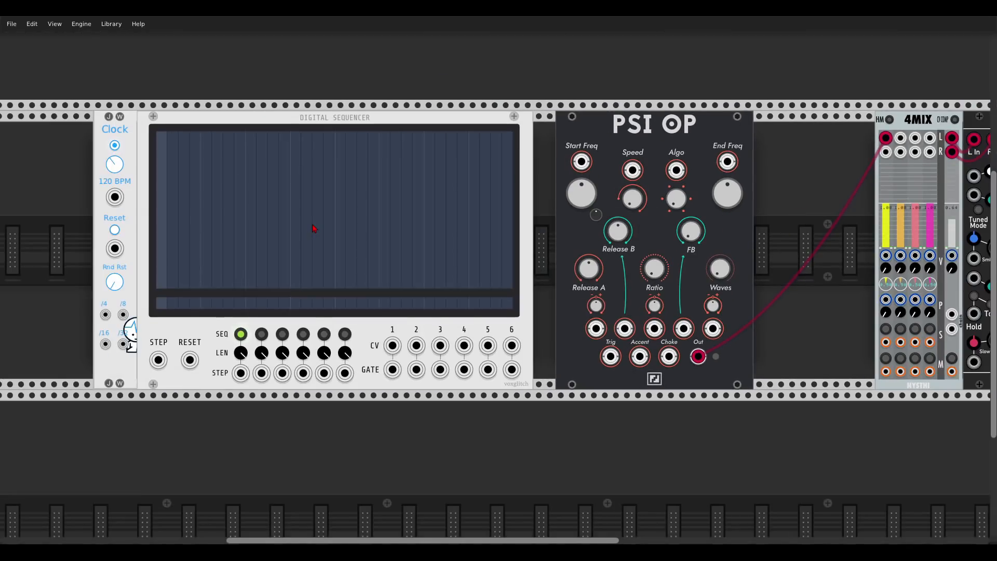
right_click(181, 122)
left_click(170, 96)
scroll(102, 241, "up", 2)
left_click_drag(123, 193, 174, 394)
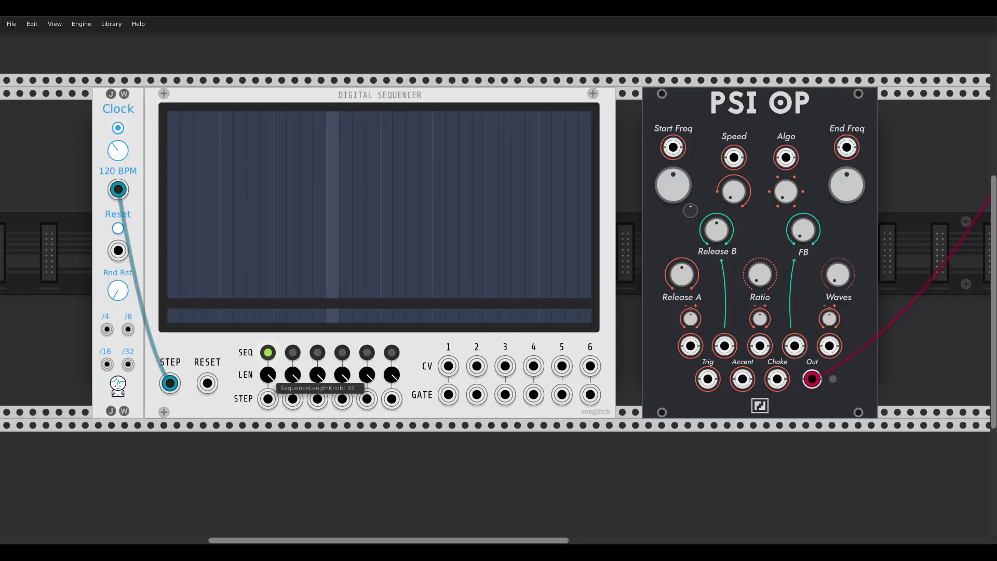
mouse_move(268, 375)
left_mouse_down()
mouse_move(267, 418)
mouse_move(274, 378)
left_mouse_up()
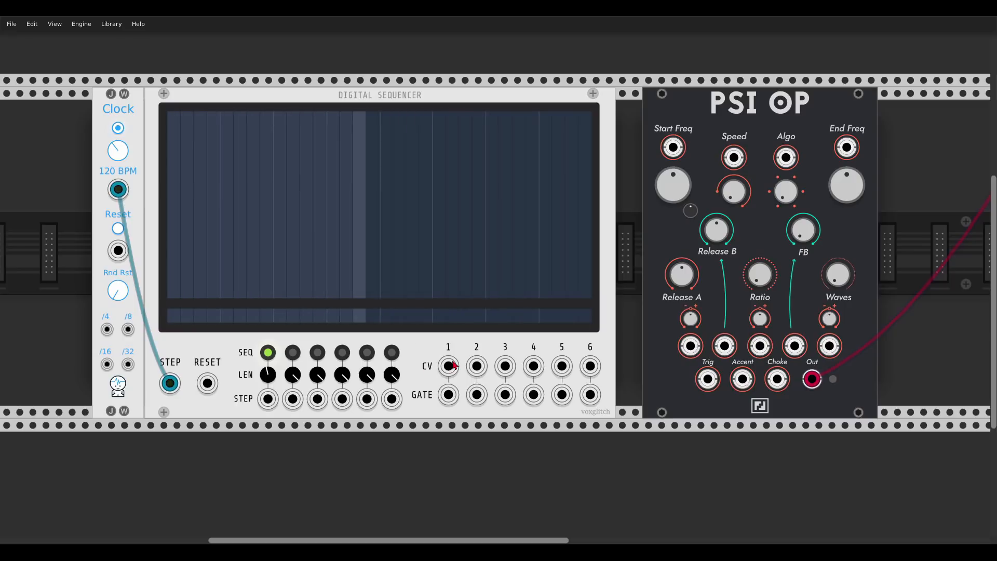
Patch the sequencer's GATE 1 into PSI OP's Trig input and enable gates on steps 1, 3, 4, 7, 9, 10 and 13.
left_click_drag(448, 395, 704, 379)
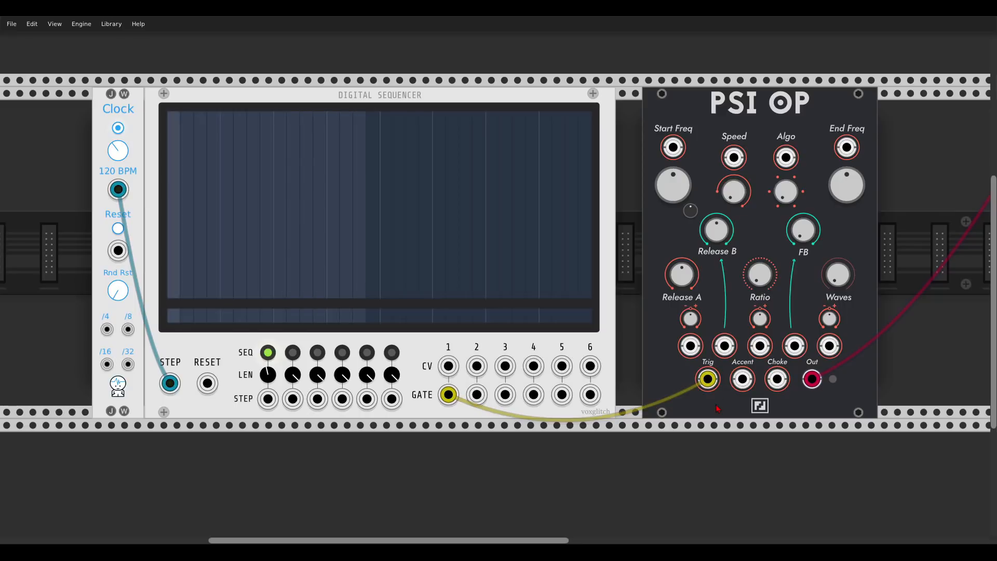
left_click(174, 316)
left_click(200, 315)
left_click(213, 315)
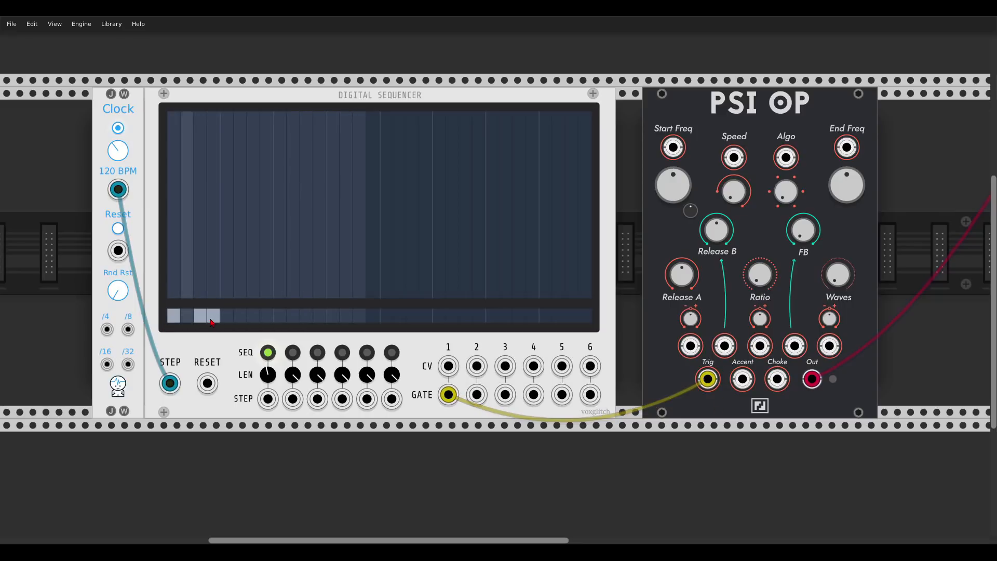
left_click(254, 316)
left_click(280, 315)
left_click(293, 315)
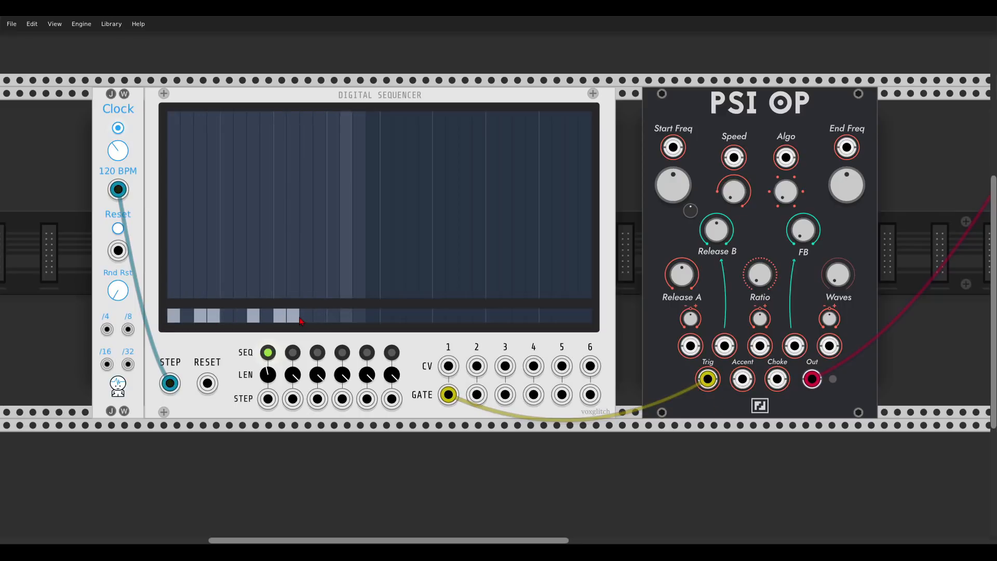
left_click(333, 315)
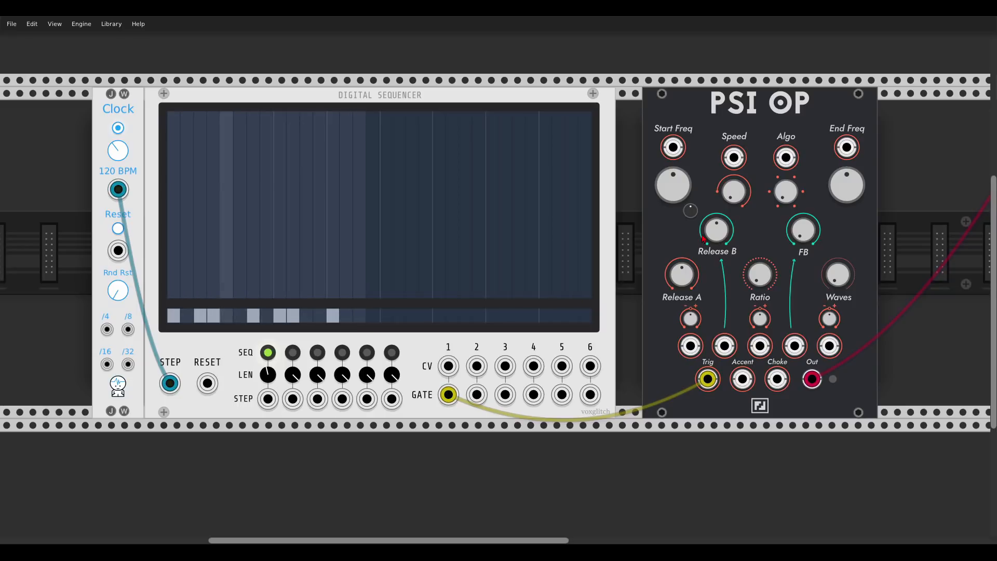
Try a higher Start Freq on PSI OP, and shorten its Release B to 0.3 along with Release A.
left_click_drag(673, 208, 586, 167)
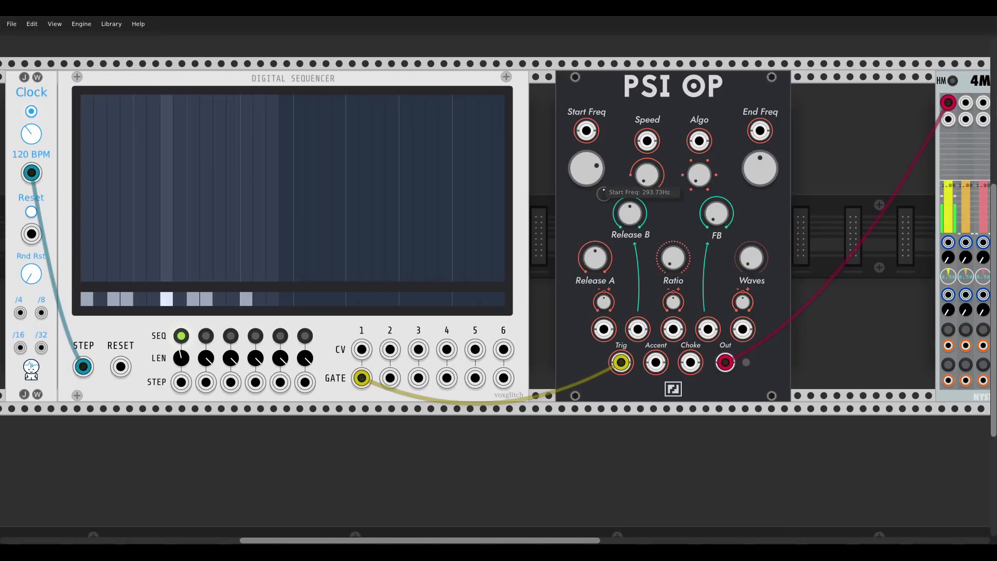
left_click_drag(630, 214, 629, 273)
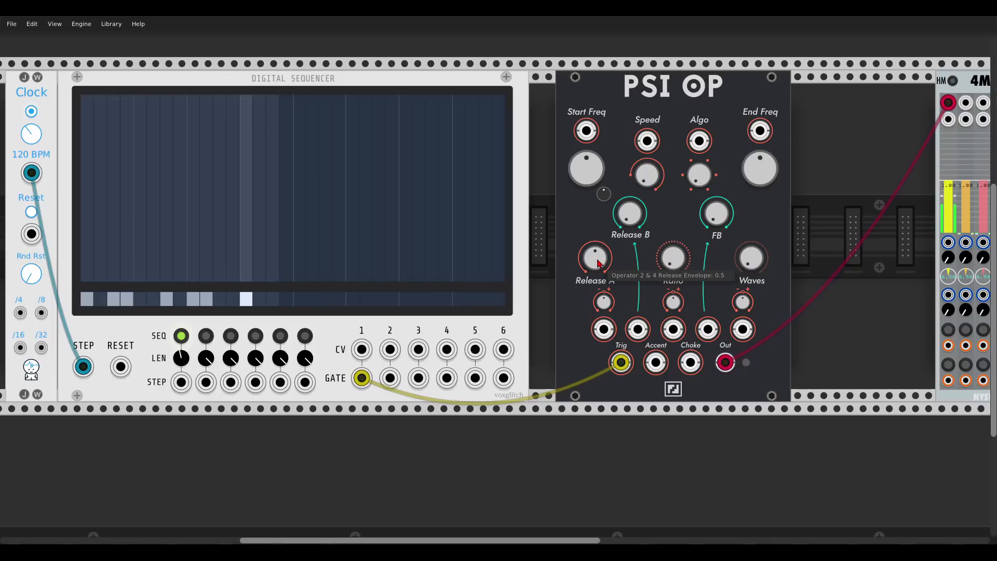
left_click_drag(598, 263, 598, 277)
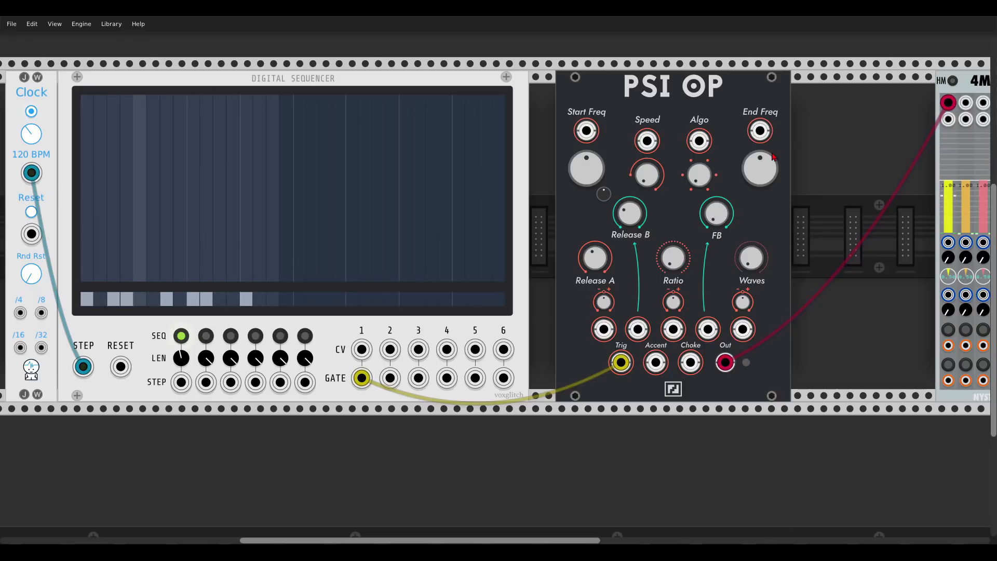
Increase PSI OP's Speed and lower its End Freq and Start Freq.
left_click_drag(759, 168, 758, 134)
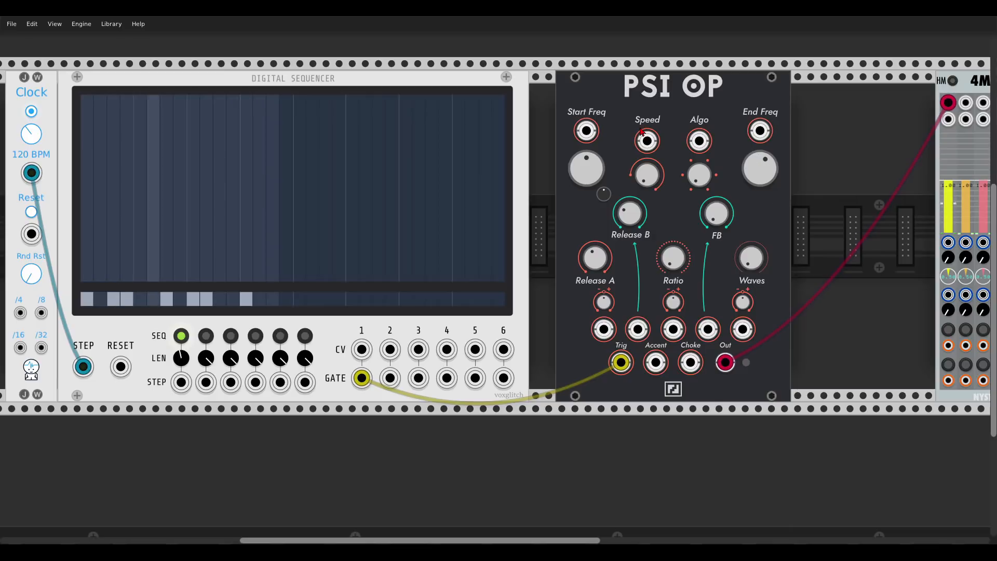
left_click_drag(647, 175, 647, 33)
left_click_drag(763, 173, 762, 332)
left_click_drag(569, 160, 604, 189)
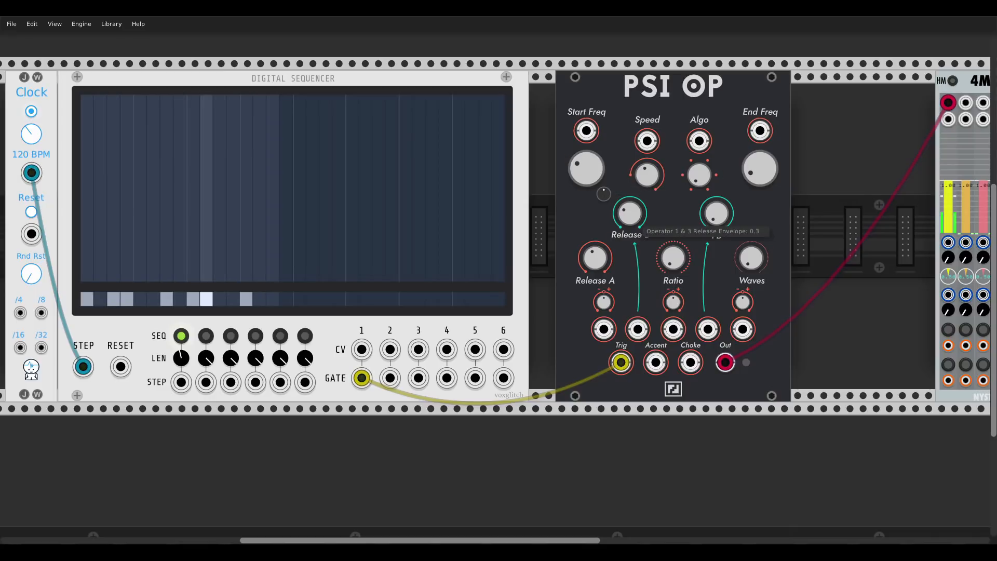
Raise PSI OP's Release A to 0.6125 and try different Waves combinations, including 7.
left_click_drag(595, 258, 601, 238)
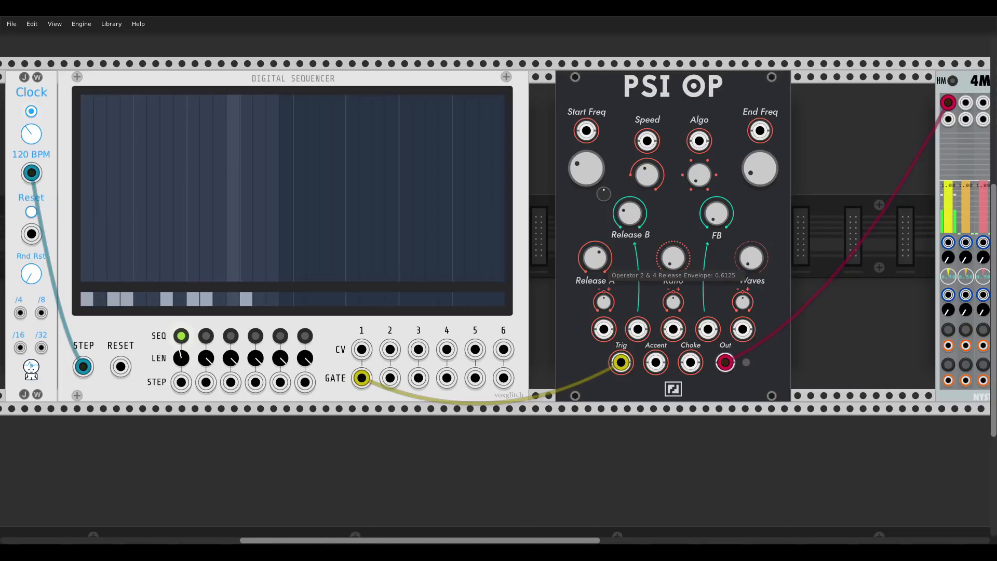
left_click_drag(751, 259, 751, 242)
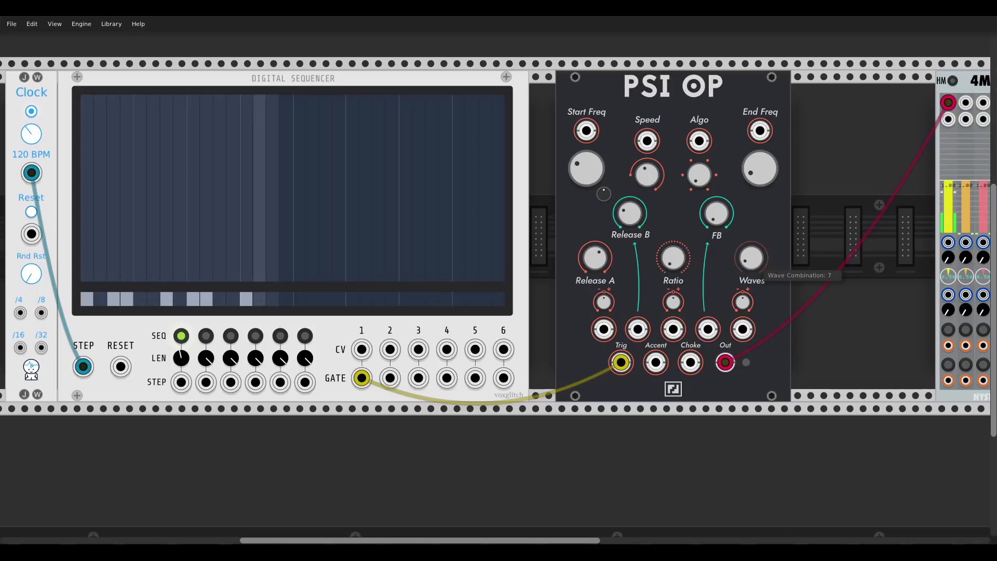
left_click_drag(752, 259, 751, 245)
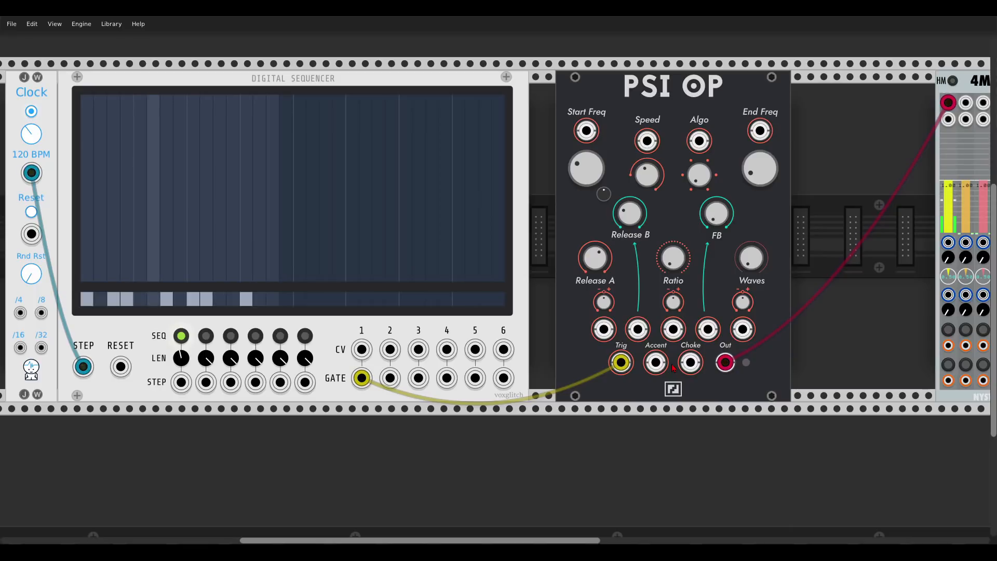
Shorten the Digital Sequencer's sequence 2 to 24 steps and return to sequence 1.
left_click(207, 337)
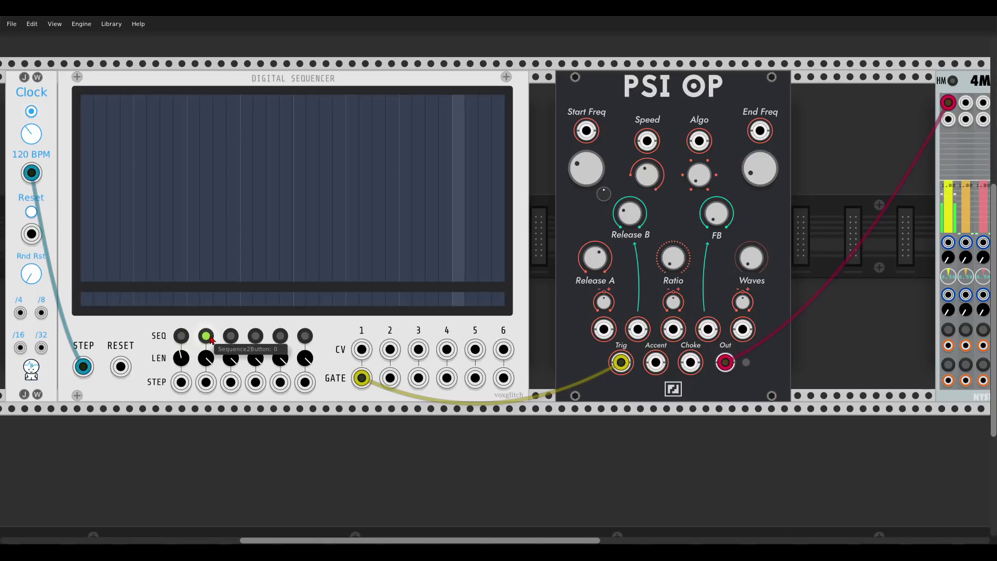
mouse_move(205, 358)
left_mouse_down()
mouse_move(205, 377)
mouse_move(206, 356)
left_mouse_up()
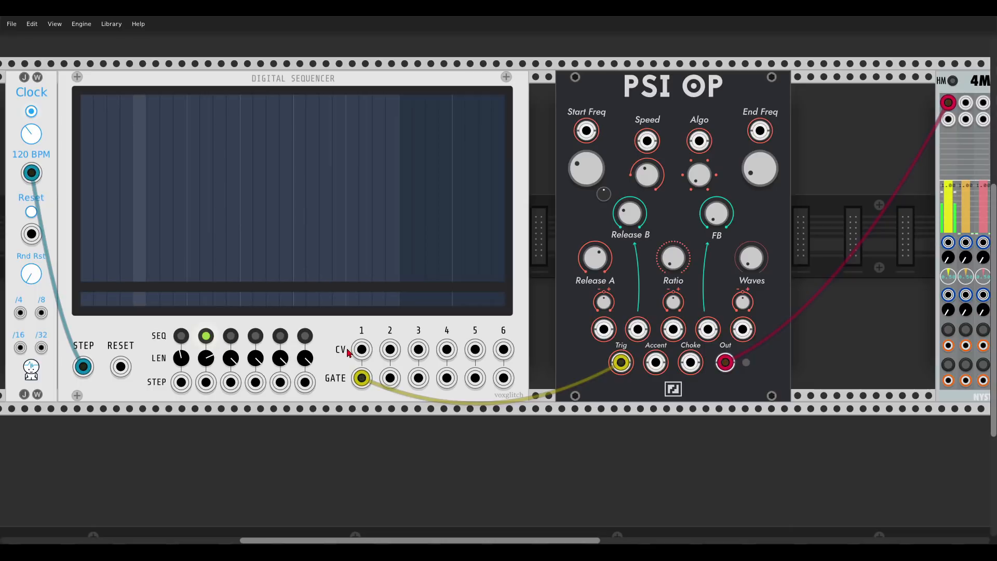
left_click(181, 335)
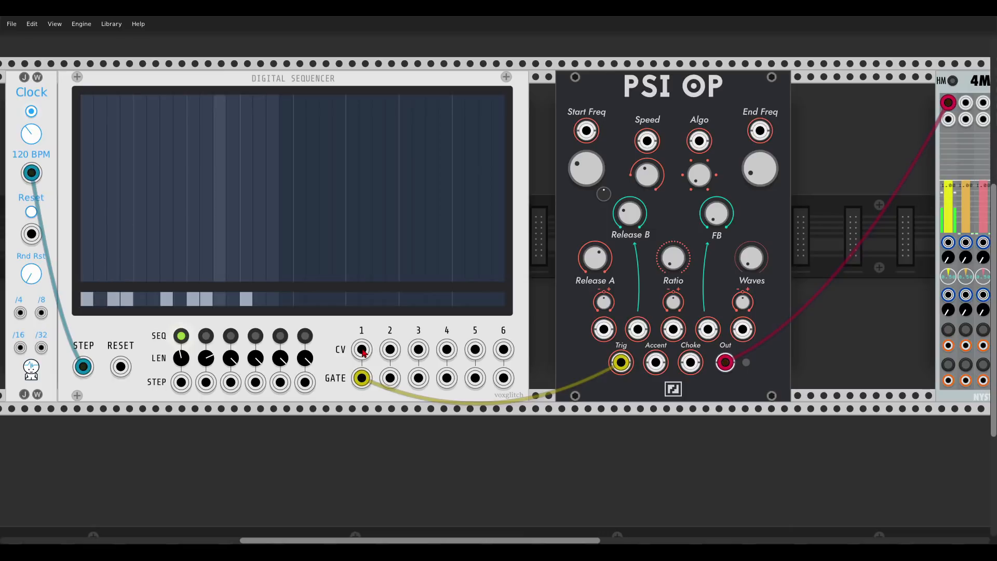
Patch the sequencer's CV 1 output into PSI OP's Release A CV input and lower the Release A setting.
left_click_drag(362, 349, 604, 329)
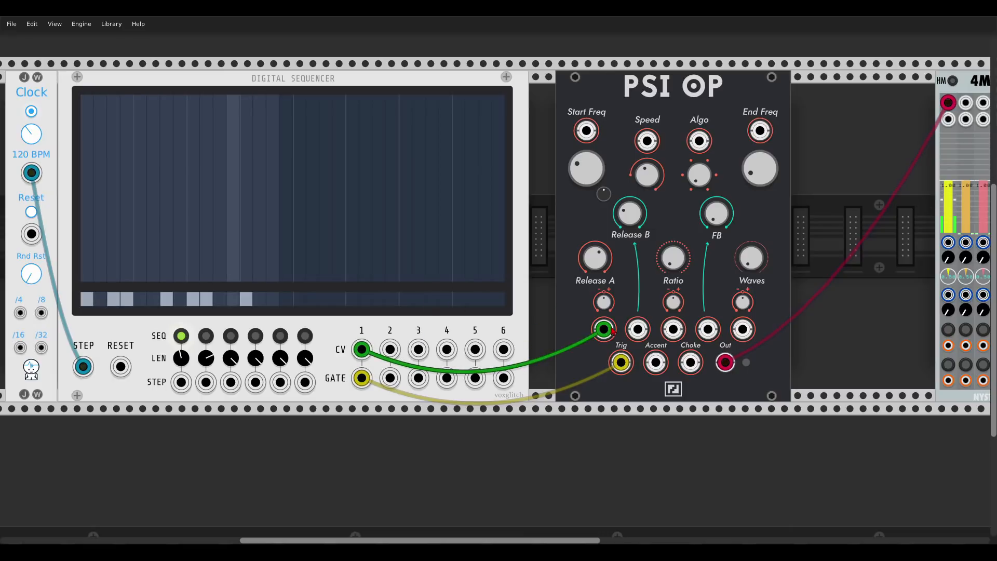
left_click_drag(603, 255, 602, 306)
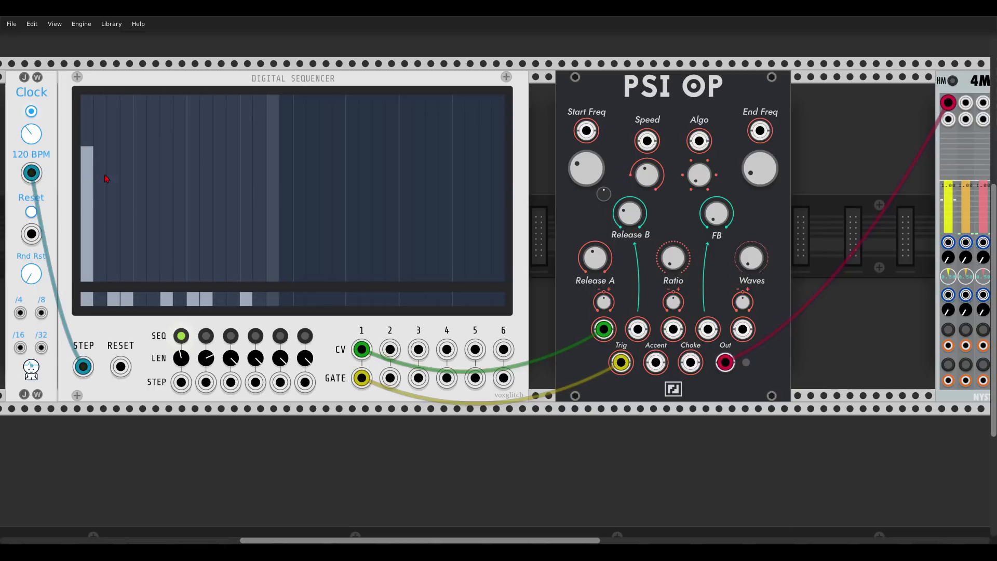
Draw CV bars of varied heights on sequence 1's steps 1, 3, 4, 7, 9, 10 and 13, and readjust PSI OP's Release A.
left_click(87, 147)
left_click_drag(113, 207, 126, 193)
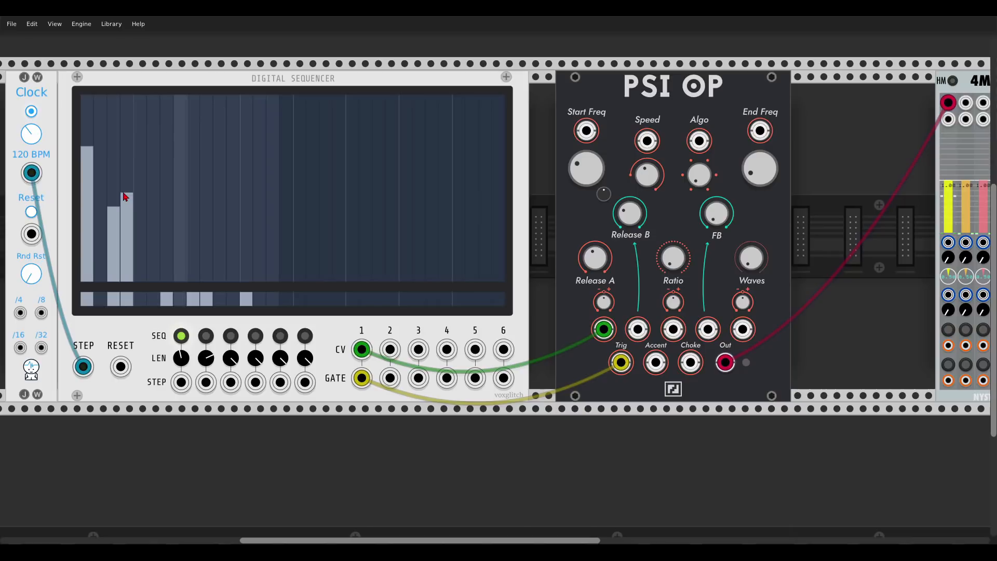
left_click(166, 236)
mouse_move(193, 151)
left_mouse_down()
mouse_move(198, 112)
mouse_move(207, 158)
left_mouse_up()
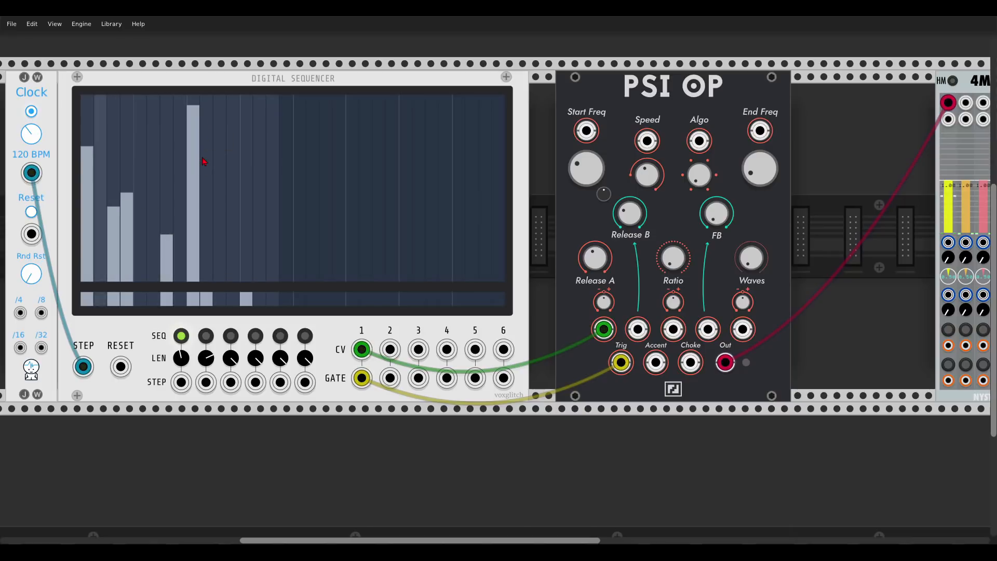
left_click(251, 205)
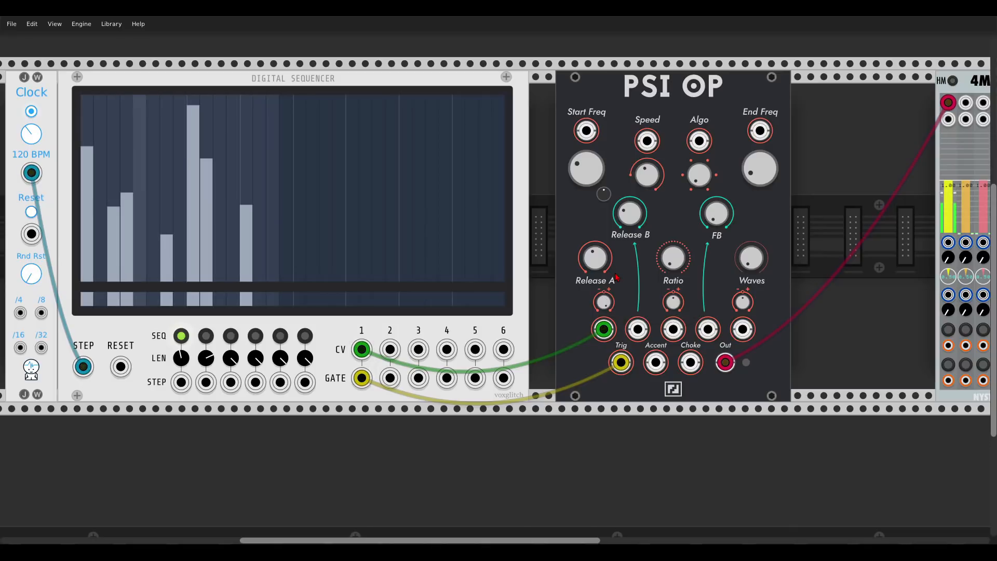
left_click_drag(598, 261, 598, 394)
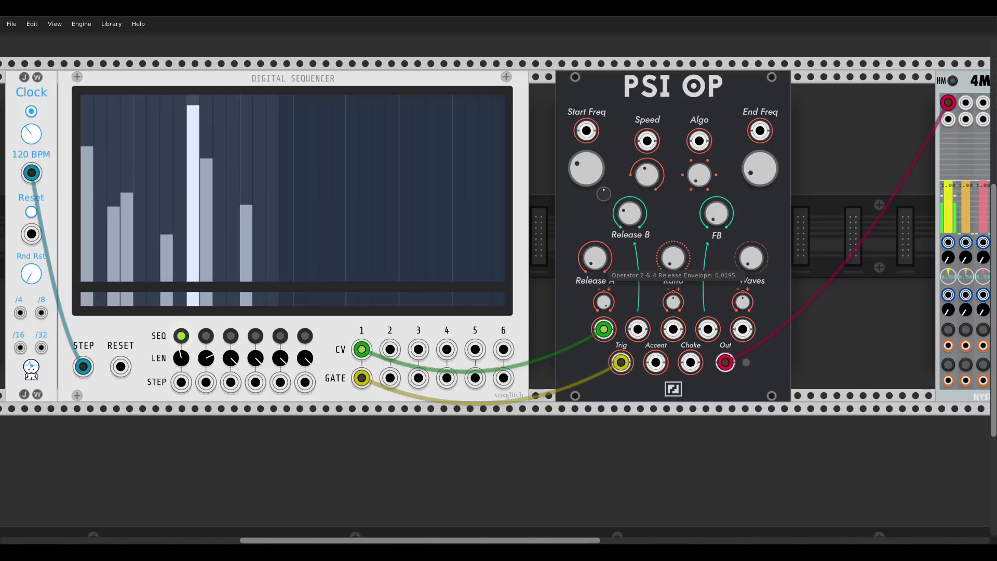
Set the Clock tempo to 145 BPM and add CV bars on steps 6 and 11 of sequence 1.
mouse_move(31, 133)
left_mouse_down()
mouse_move(30, 107)
mouse_move(30, 139)
left_mouse_up()
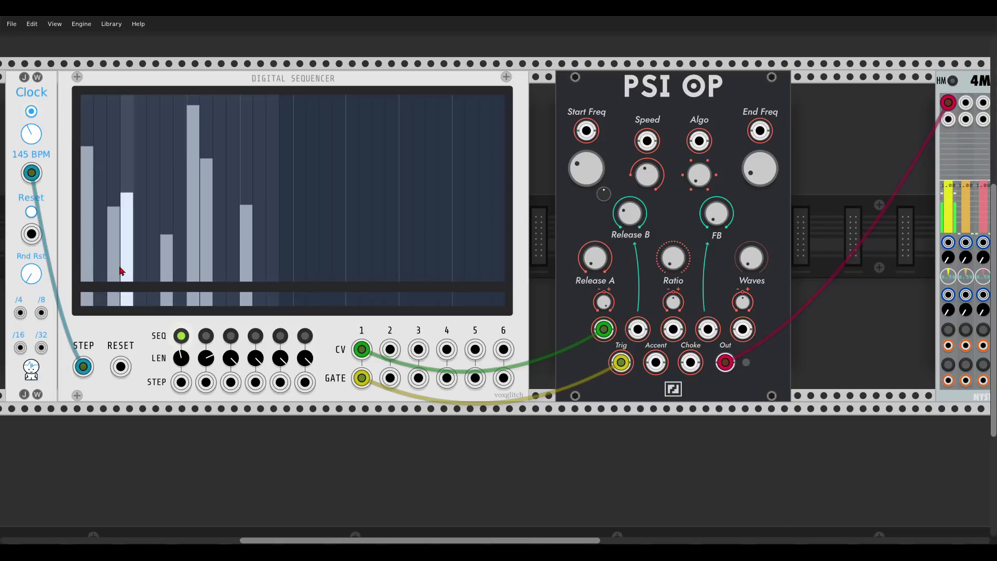
left_click(155, 184)
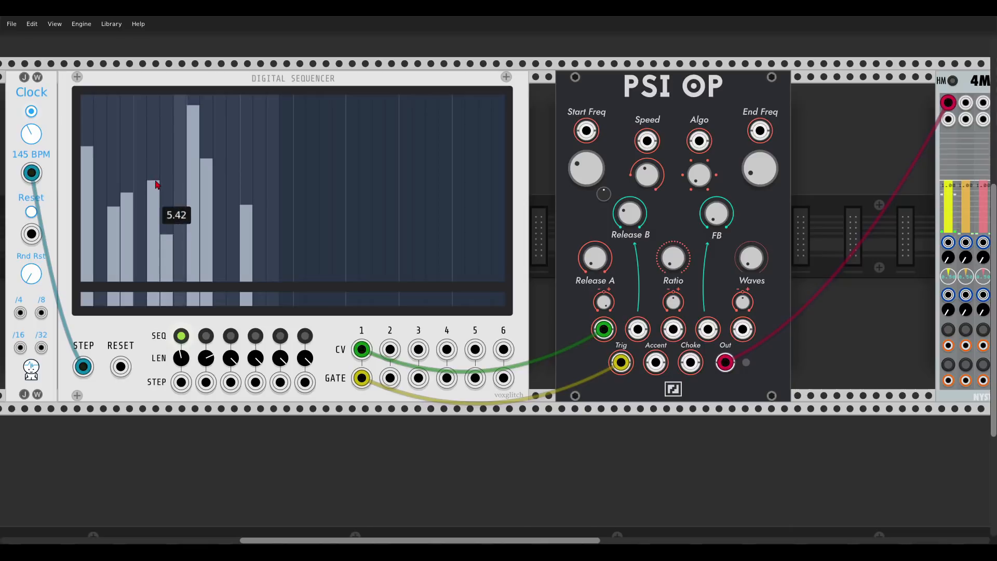
left_click_drag(156, 184, 156, 164)
left_click(219, 213)
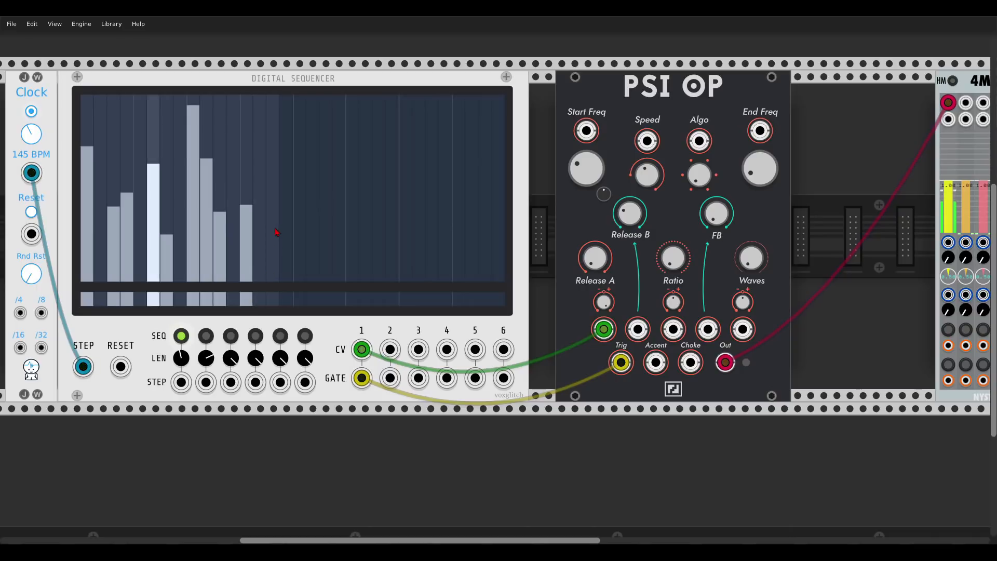
Add gates on steps 15, 12, 8 and 2 of the Digital Sequencer's sequence 1.
left_click(271, 300)
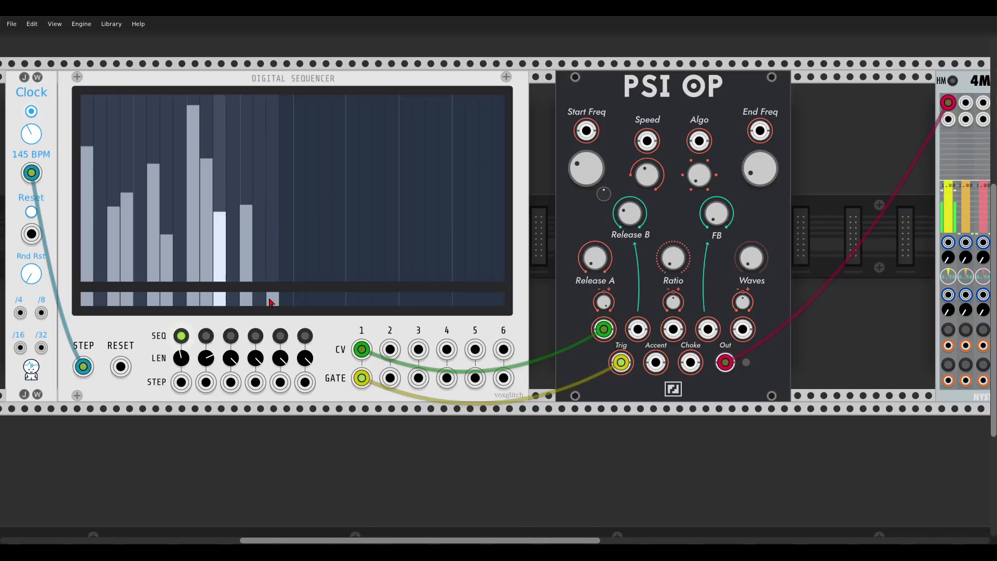
left_click(233, 299)
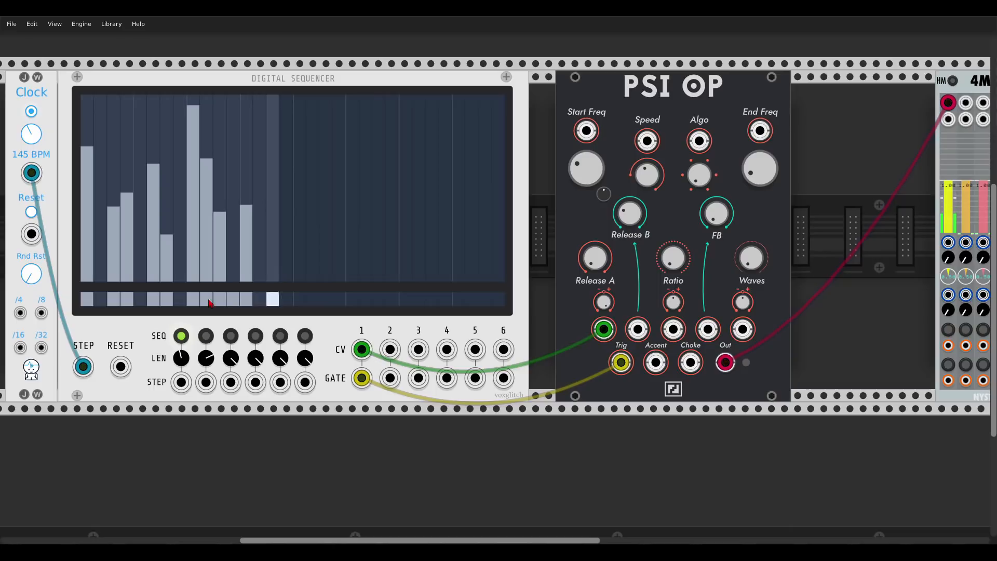
left_click(179, 300)
left_click(100, 300)
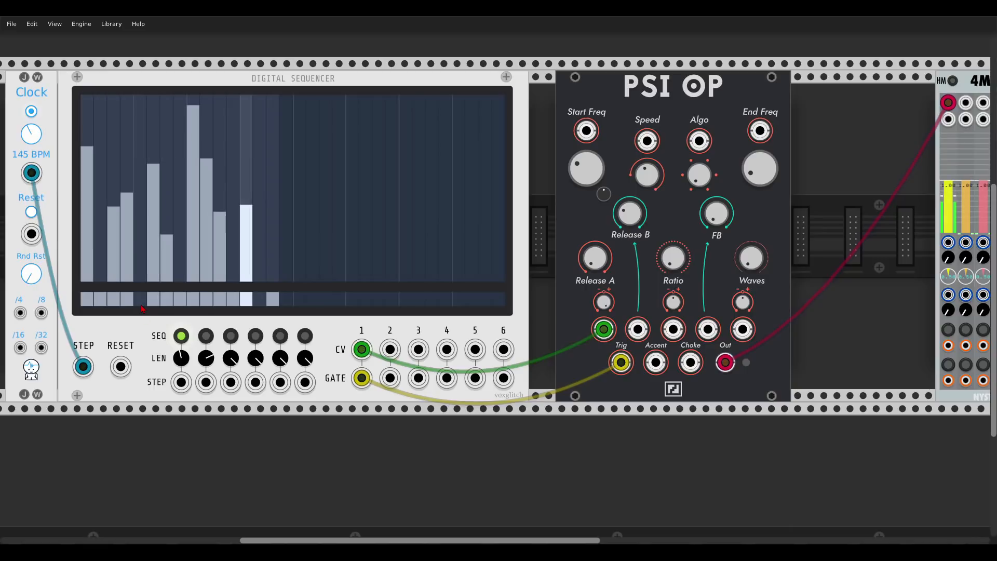
Raise PSI OP's Release B to around mid-range and fine-tune its FB setting.
left_click_drag(635, 217, 635, 148)
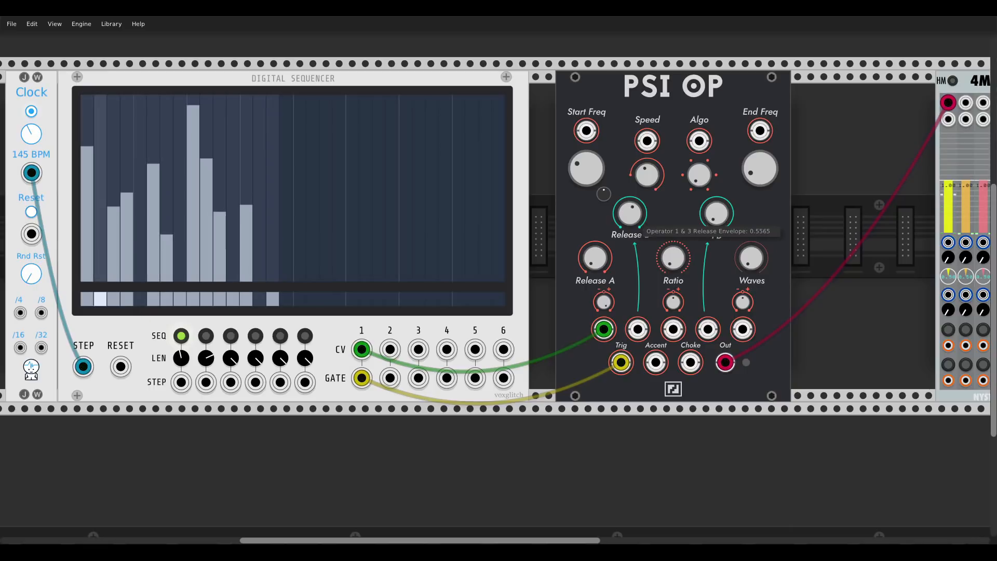
left_click_drag(629, 213, 630, 209)
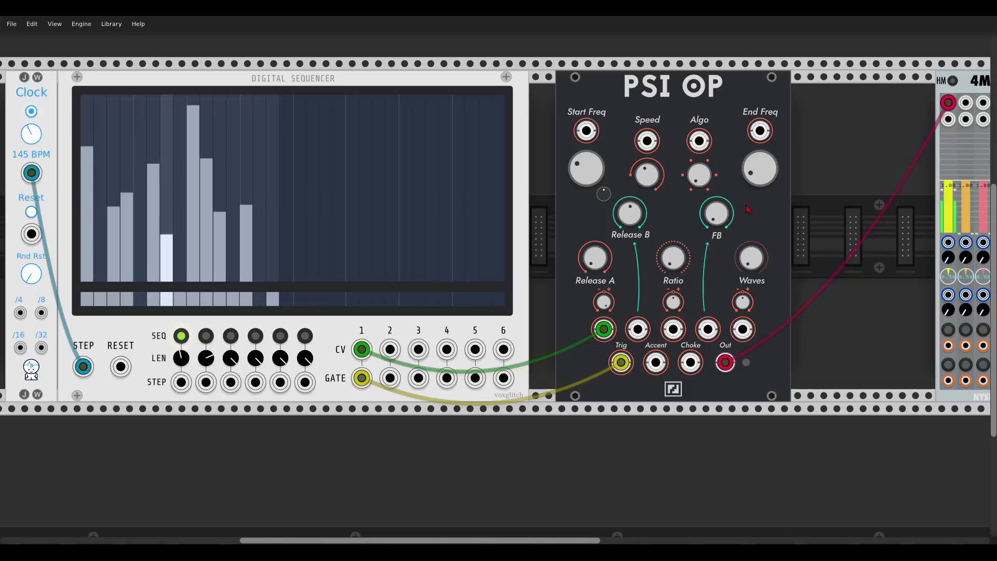
left_click_drag(717, 213, 716, 207)
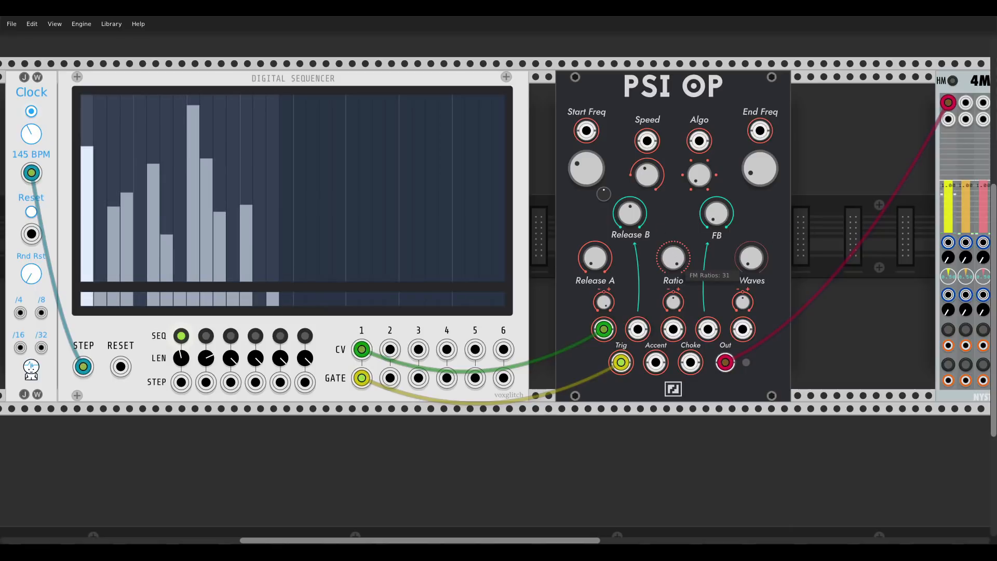
left_click_drag(629, 215, 634, 181)
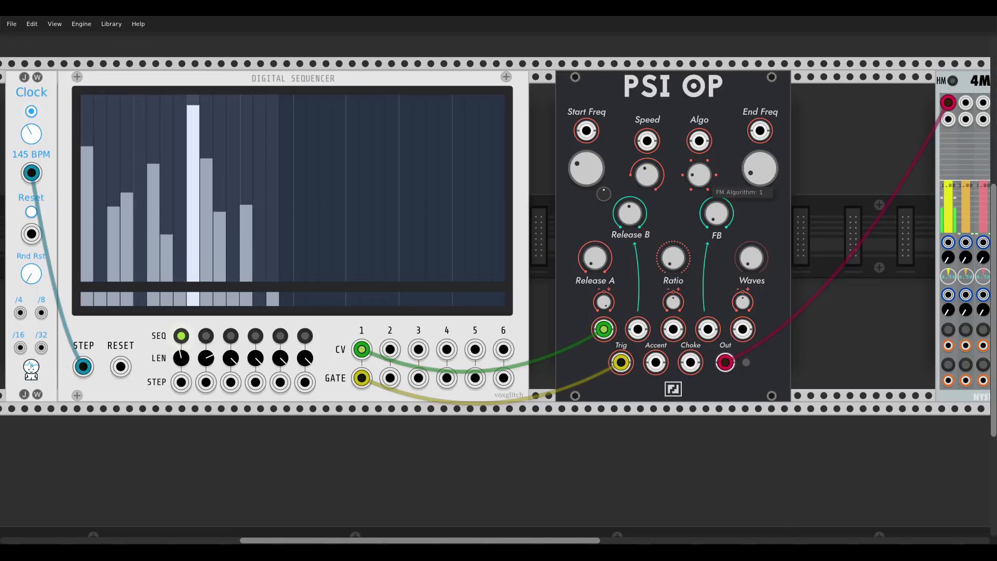
Set PSI OP's FM algorithm to 3, readjust Release B and raise Start Freq to around mid-range.
left_click_drag(699, 175, 699, 114)
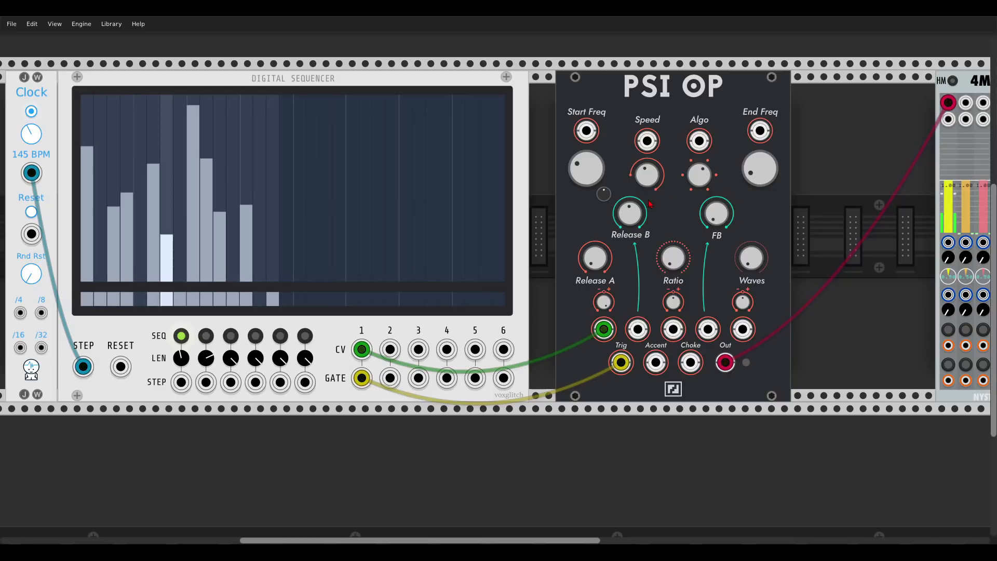
left_click_drag(630, 213, 587, 253)
left_click_drag(586, 168, 586, 265)
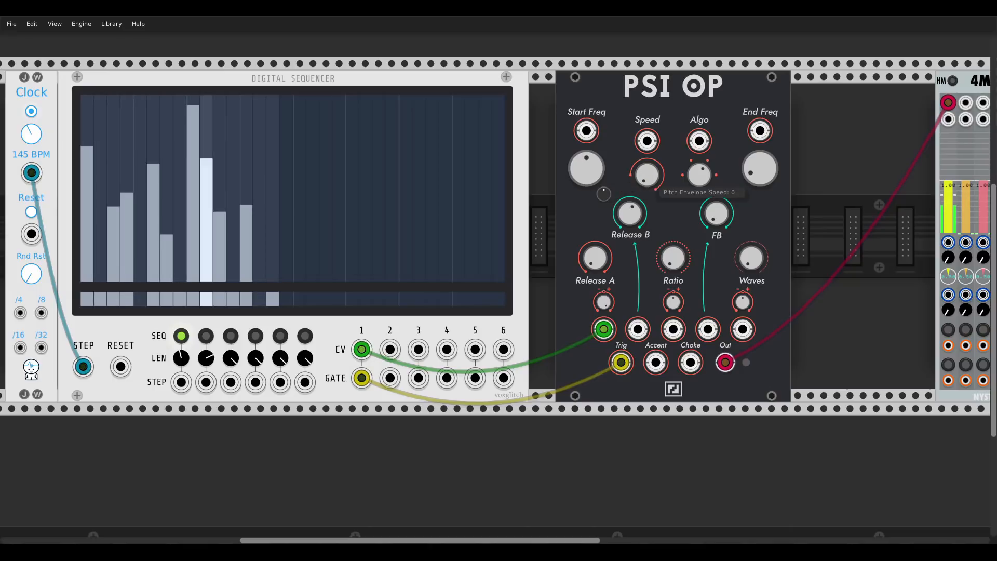
Set PSI OP's Release B to 0.3795, reduce its Speed slightly and restore the gap between the module and the sequencer.
left_click_drag(630, 214, 622, 11)
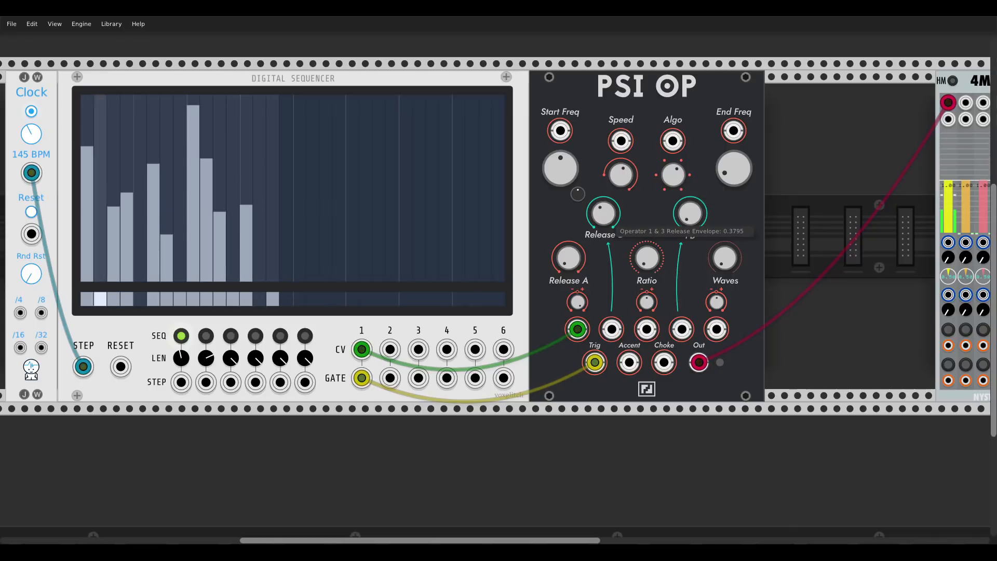
left_click_drag(624, 178, 624, 191)
left_click_drag(599, 112, 626, 112)
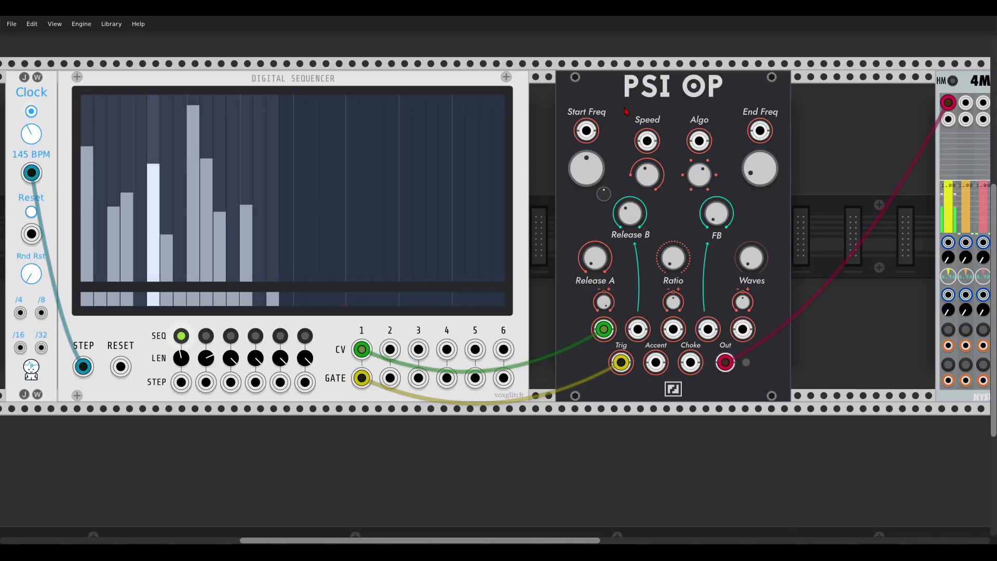
Raise PSI OP's End Freq setting.
left_click_drag(862, 135, 496, 144)
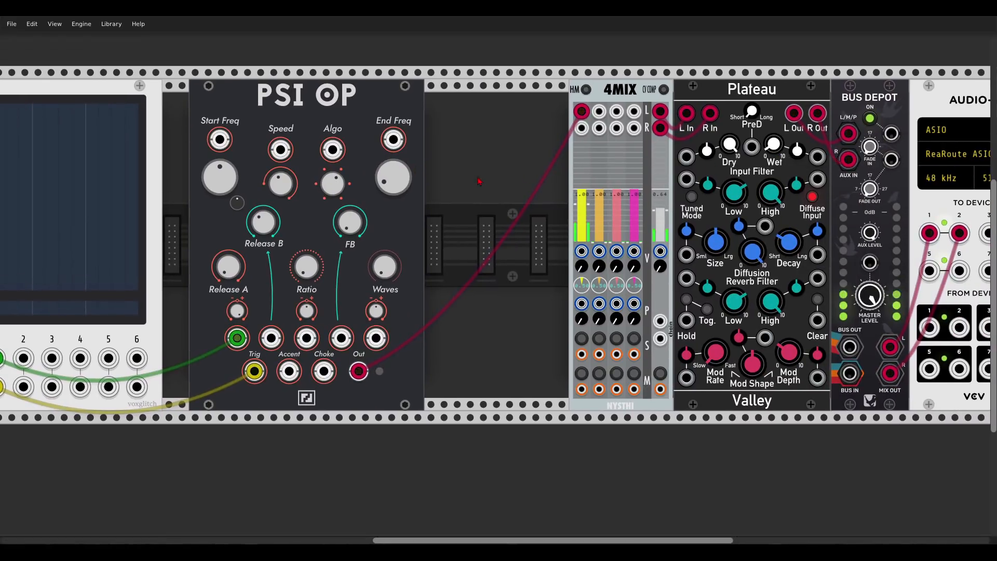
left_click_drag(477, 180, 513, 152)
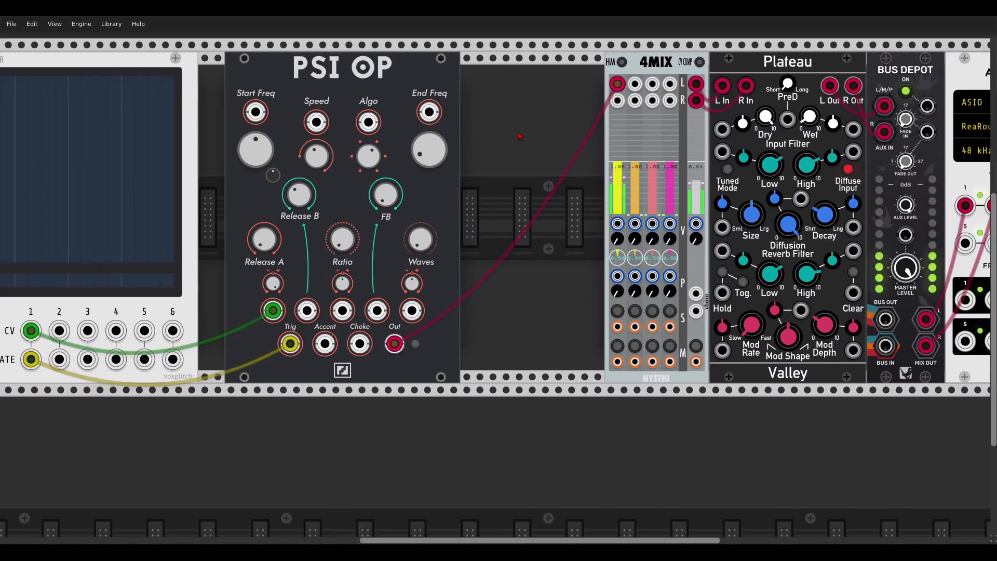
left_click_drag(520, 135, 854, 132)
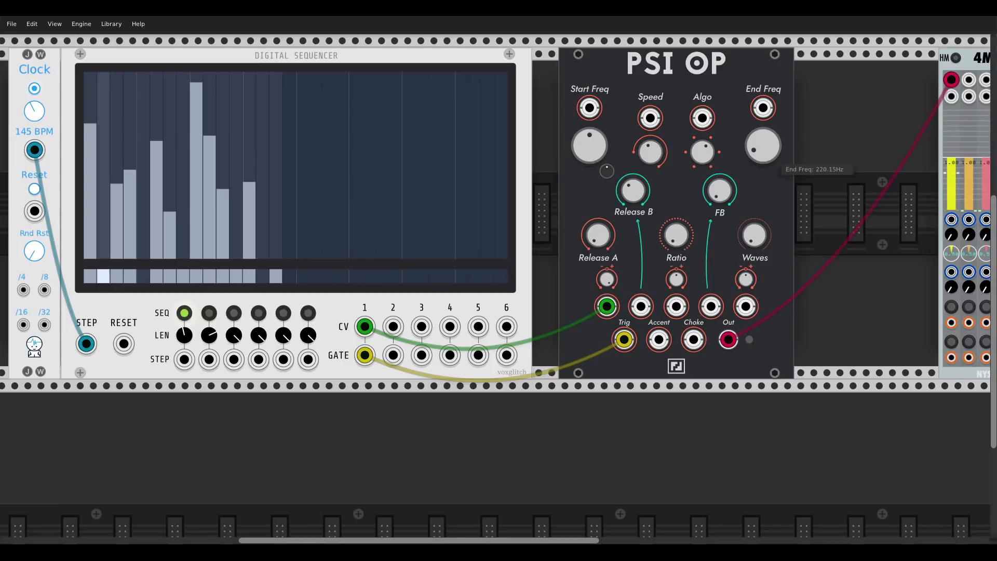
left_click_drag(763, 146, 763, 79)
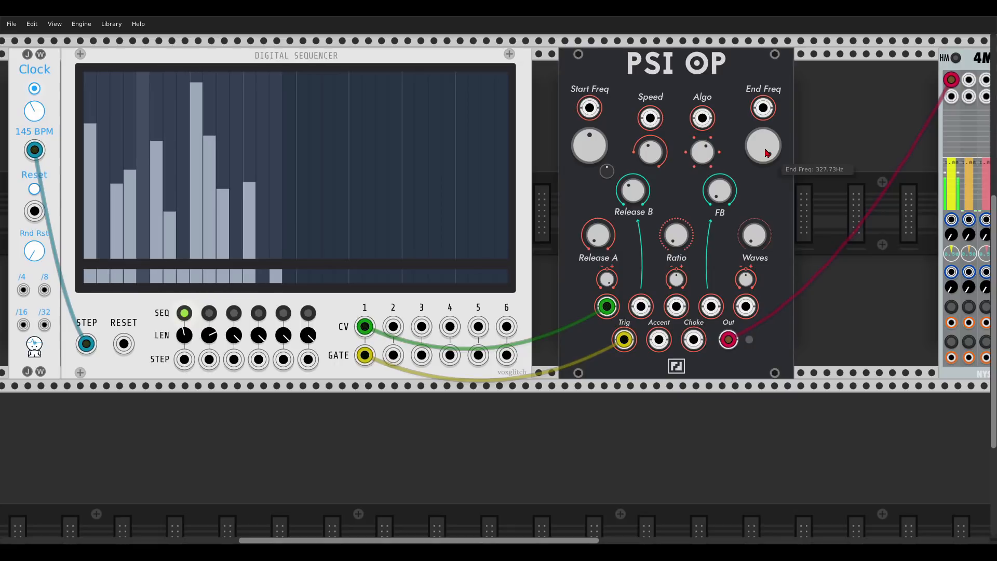
left_click_drag(858, 179, 550, 205)
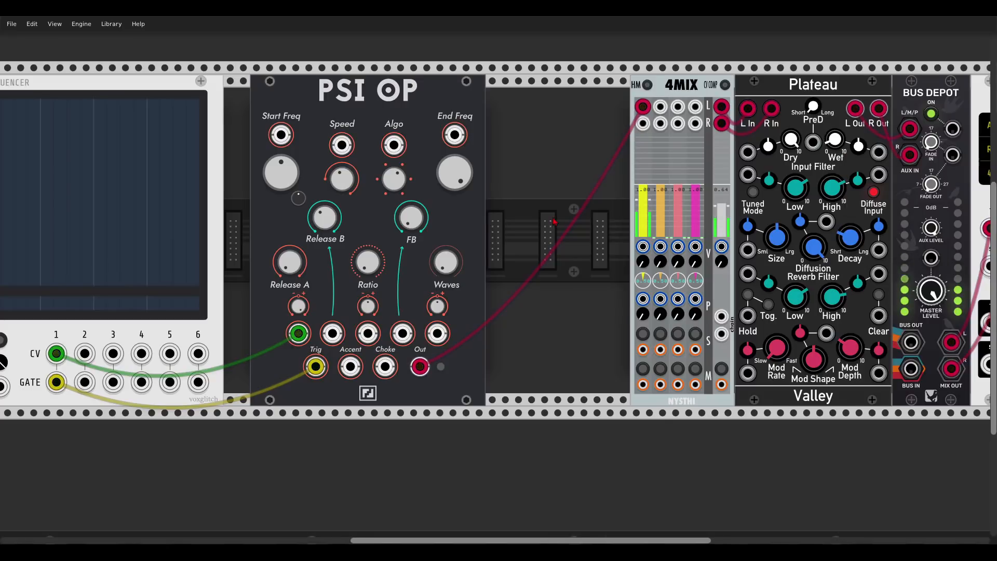
left_click_drag(555, 222, 931, 201)
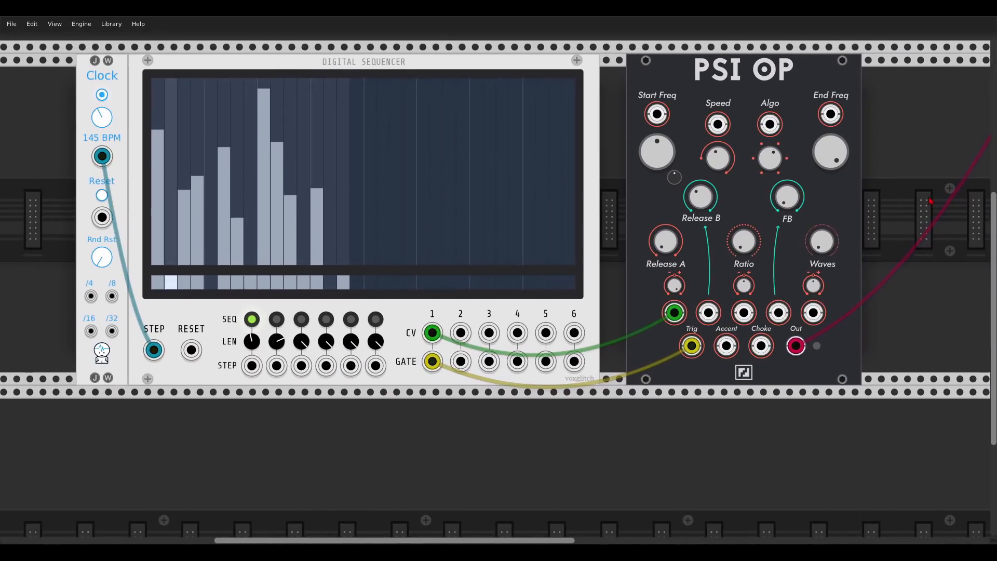
Switch to sequence 2, patch its CV output into PSI OP's Release B CV input, and lower End Freq and Release B.
left_click(278, 321)
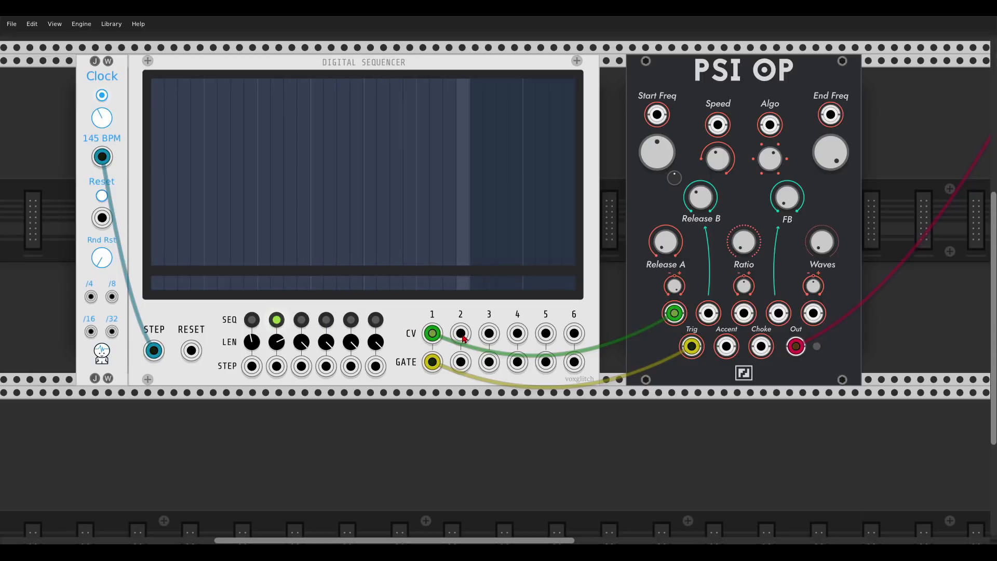
left_click_drag(462, 334, 708, 312)
left_click_drag(830, 152, 830, 165)
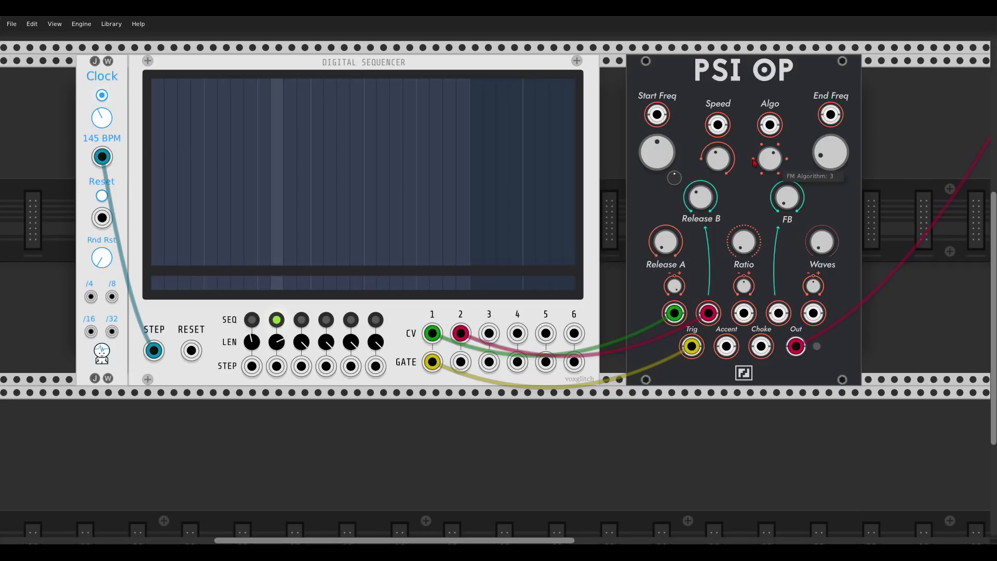
left_click_drag(700, 197, 703, 212)
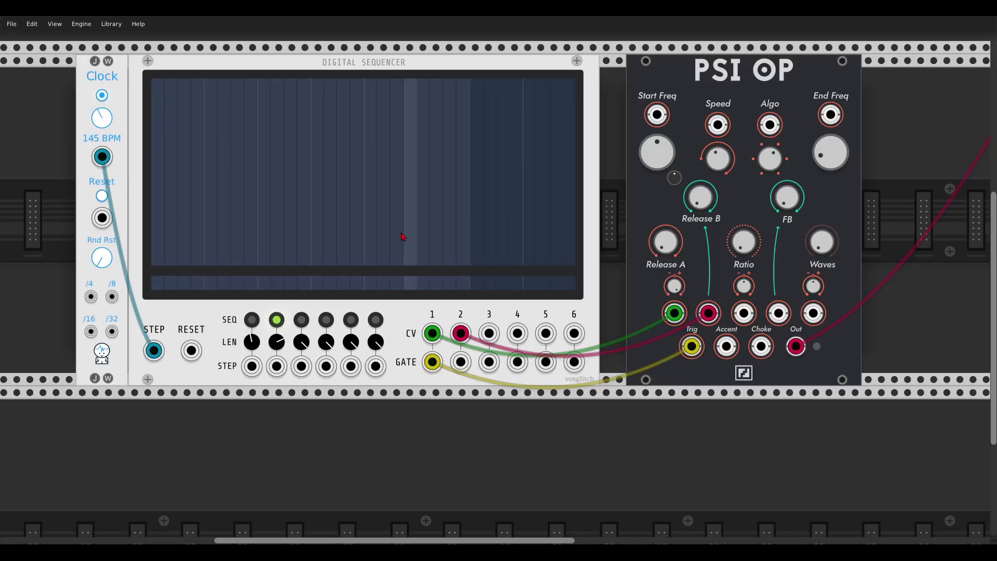
Draw CV bars of varied heights on steps 1, 4, 10, 14, 19 and 22 of sequence 2.
left_click(157, 125)
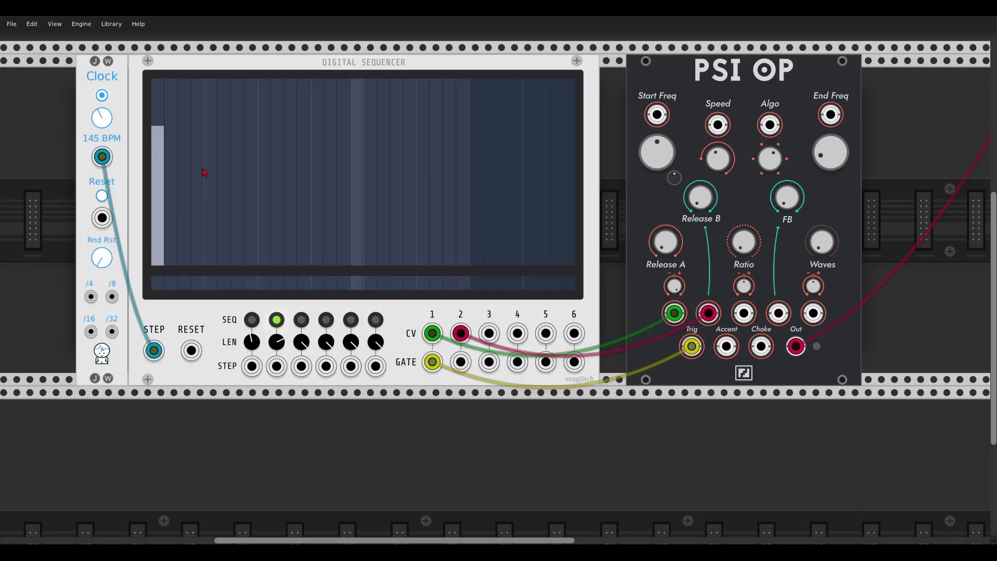
left_click(197, 186)
left_click(276, 98)
left_click(329, 197)
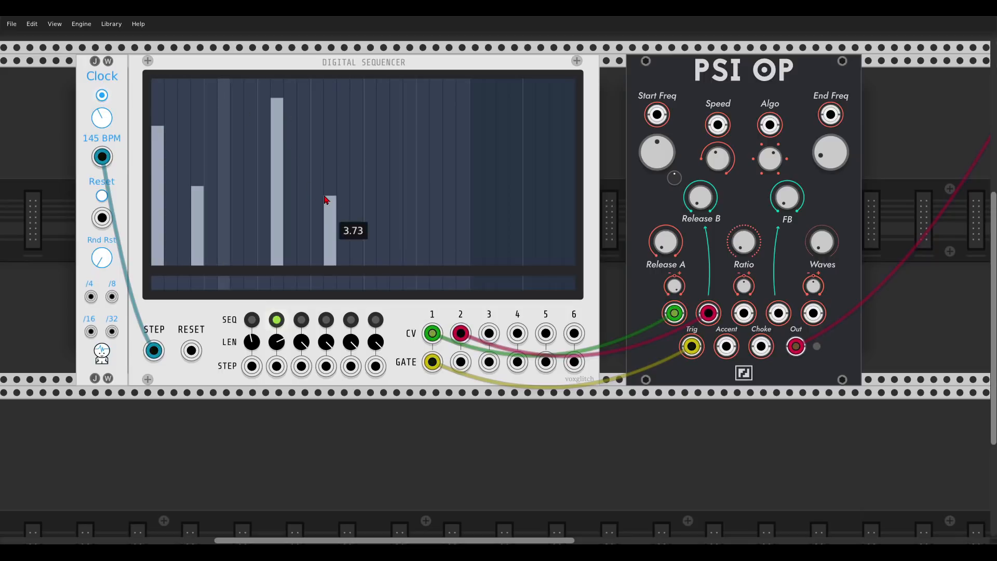
left_click(396, 228)
left_click(436, 118)
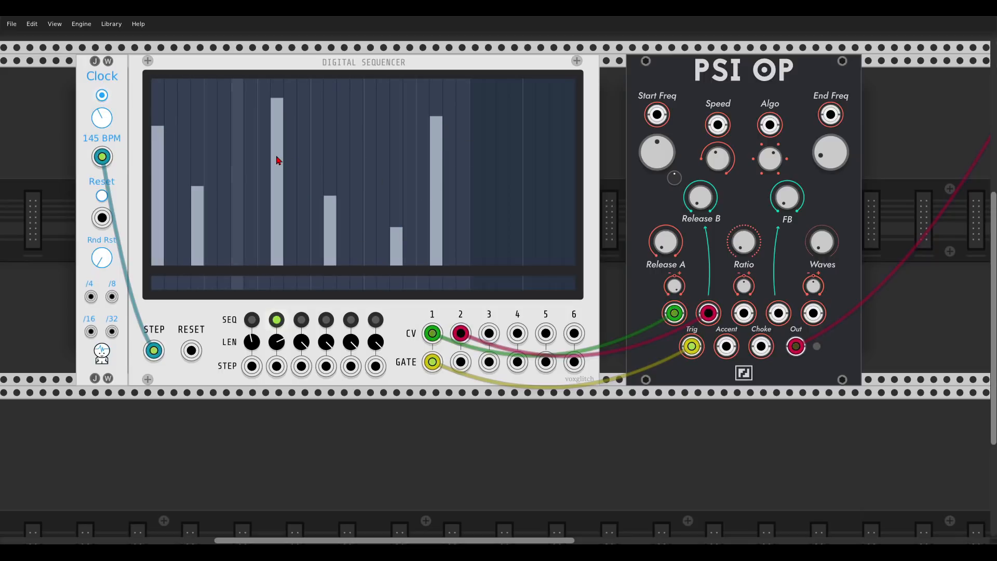
Lower the existing CV bars on sequence 2's steps 1, 4, 10, 14, 19 and 22, keeping step 22 the tallest.
left_click(158, 222)
left_click(197, 248)
left_click(277, 210)
left_click(330, 247)
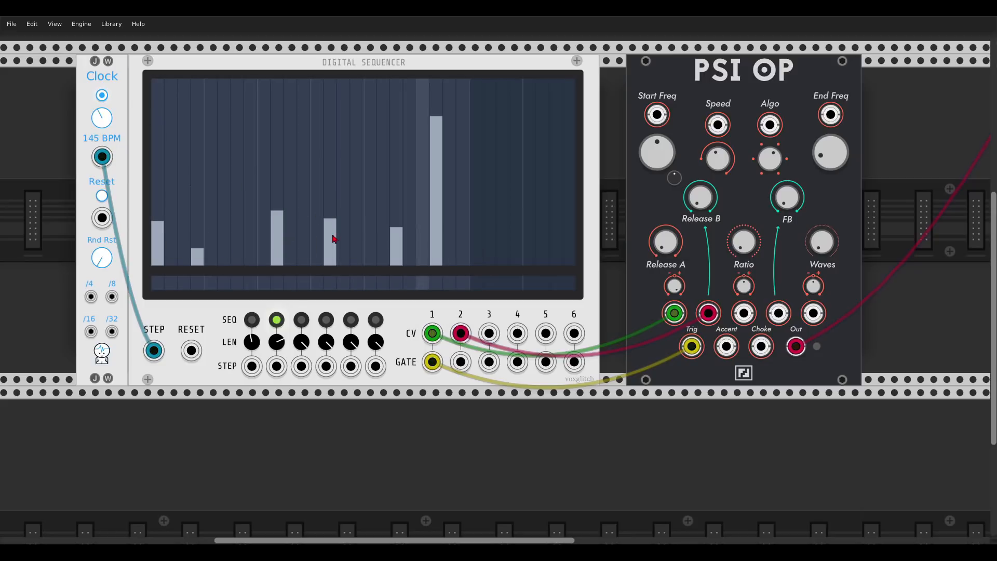
left_click(396, 250)
left_click(437, 177)
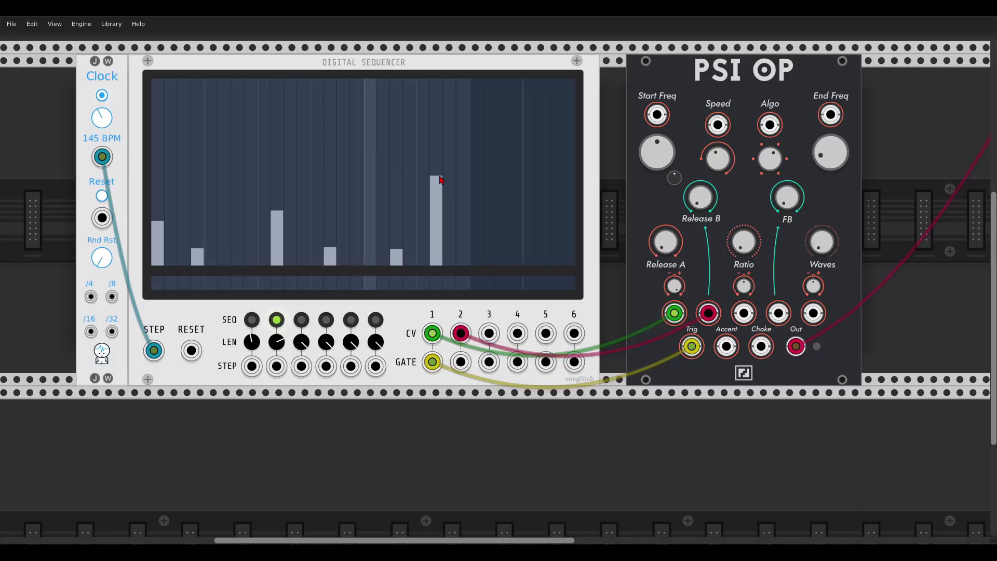
Add low CV bars of varied heights on steps 6, 12, 17 and 20 of sequence 2.
left_click(224, 218)
left_click(304, 254)
left_click(370, 205)
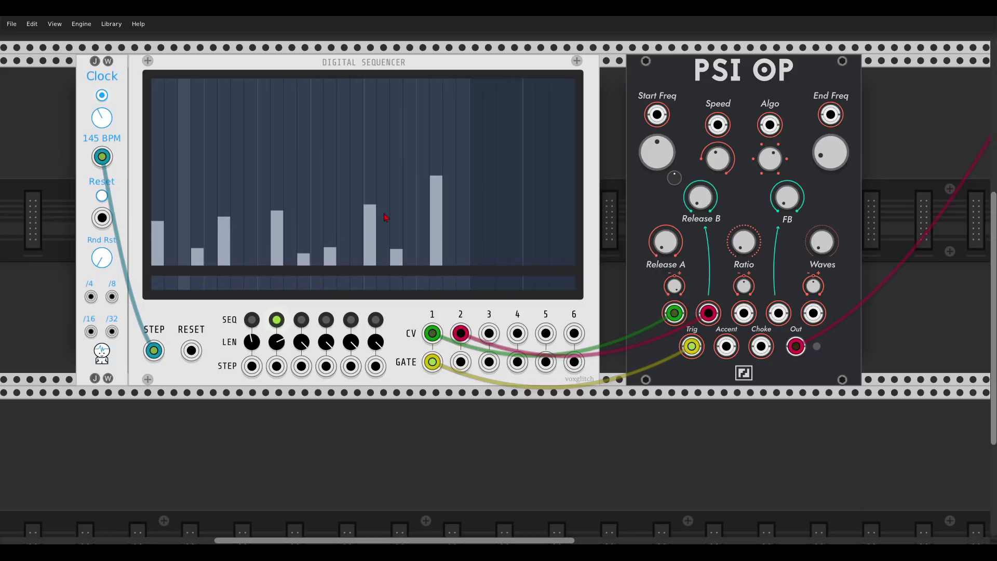
left_click(414, 225)
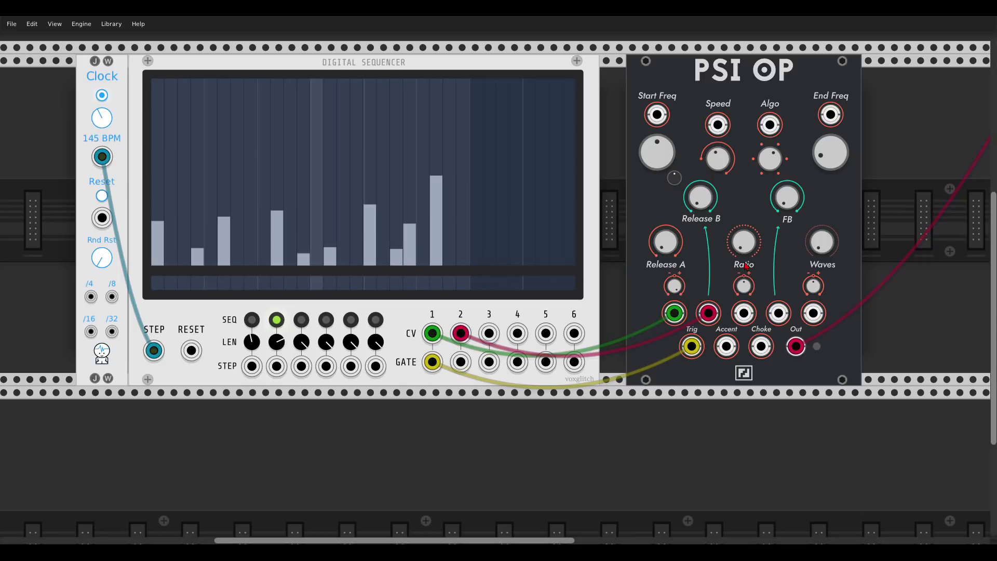
Set PSI OP's pitch envelope Speed to 0.2785 and lower its Start Freq.
mouse_move(723, 165)
left_click_drag(723, 165, 723, 207)
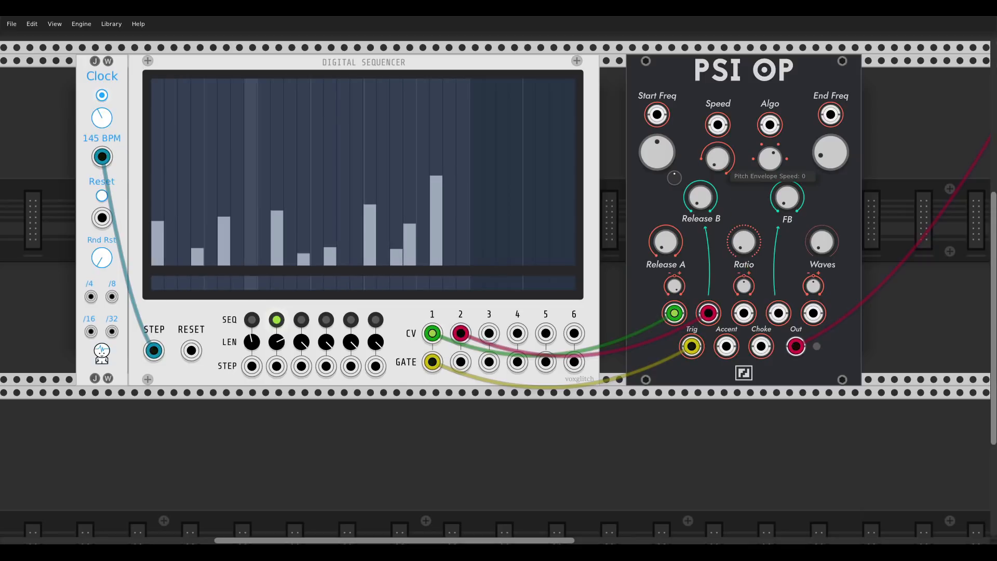
left_click_drag(723, 165, 723, 123)
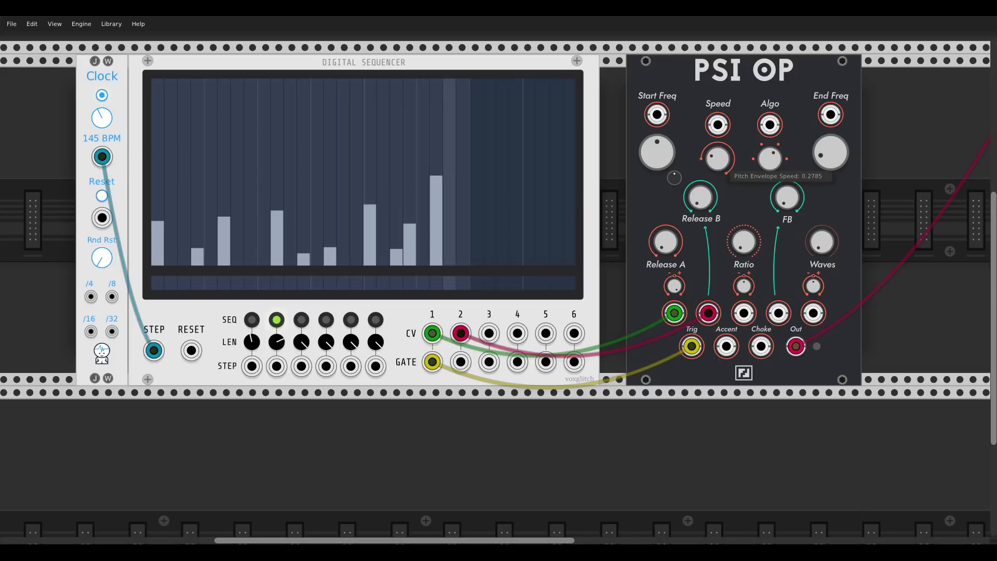
left_click_drag(657, 152, 657, 171)
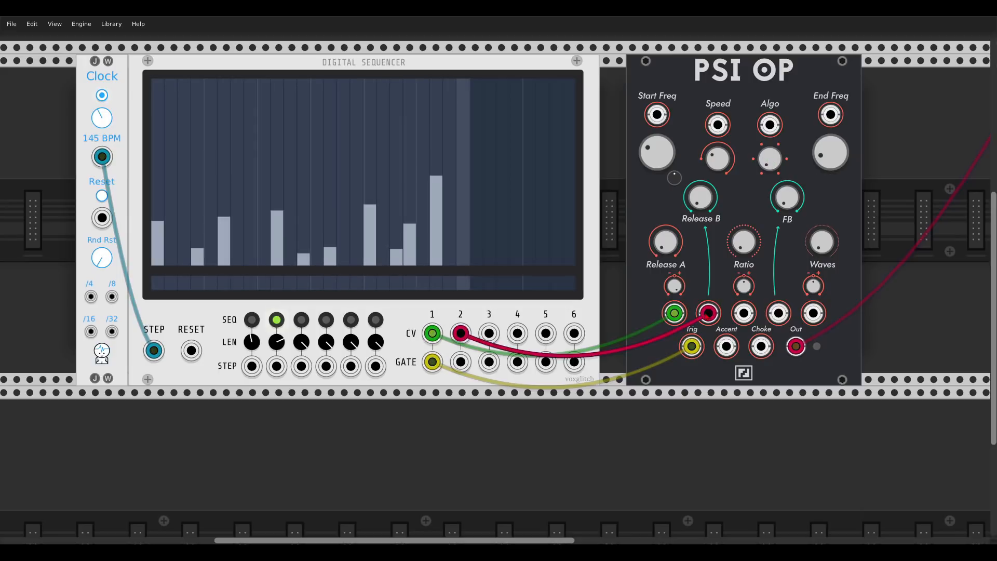
Move the sequencer's CV 2 cable from PSI OP's Release B CV input to its Speed CV input.
left_click_drag(708, 313, 691, 233)
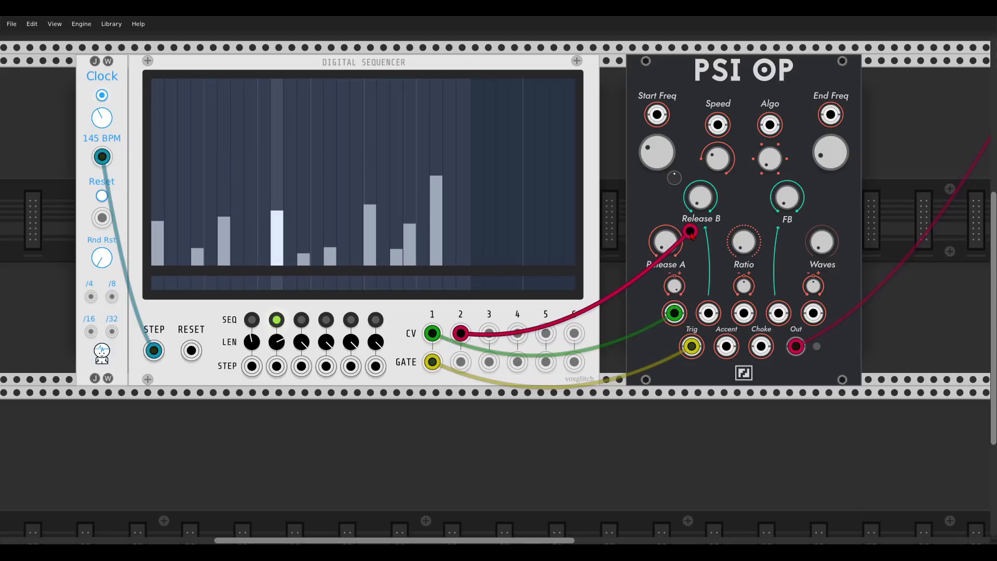
left_click_drag(690, 233, 718, 125)
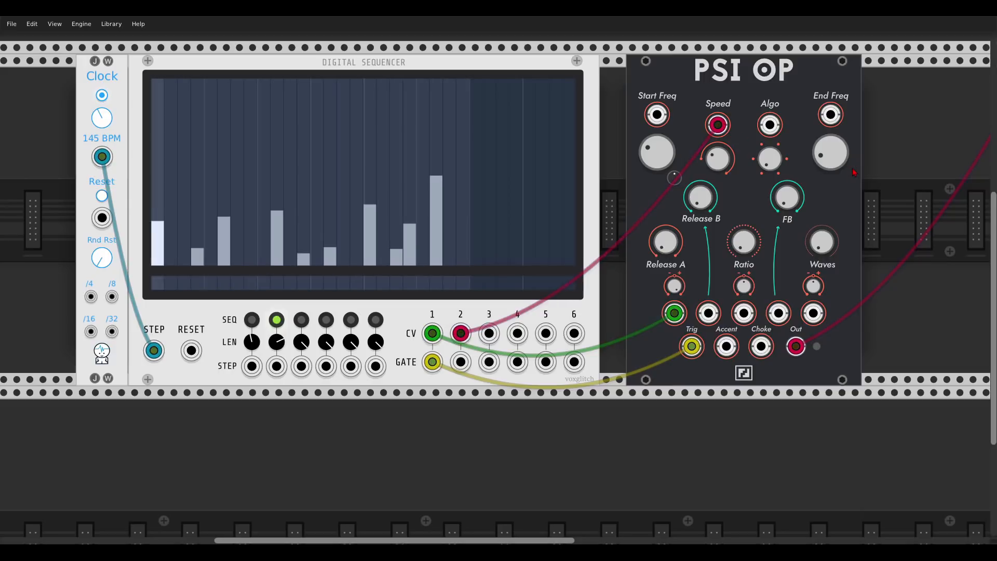
Search the module library for "vac", add Vacuumba beside PSI OP, and route PSI OP's output through it to 4MIX.
scroll(674, 157, "right", 5)
right_click(694, 181)
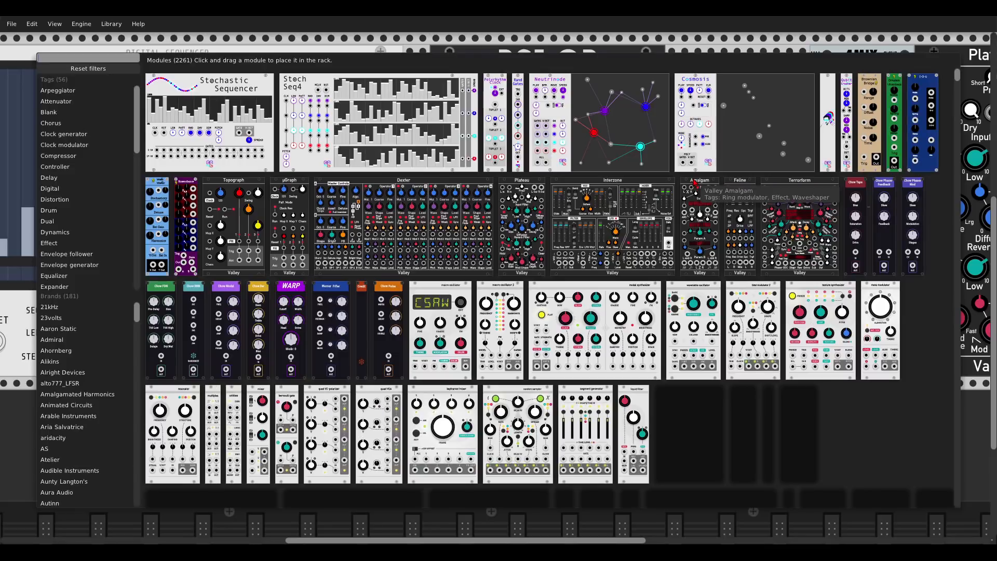
type("v")
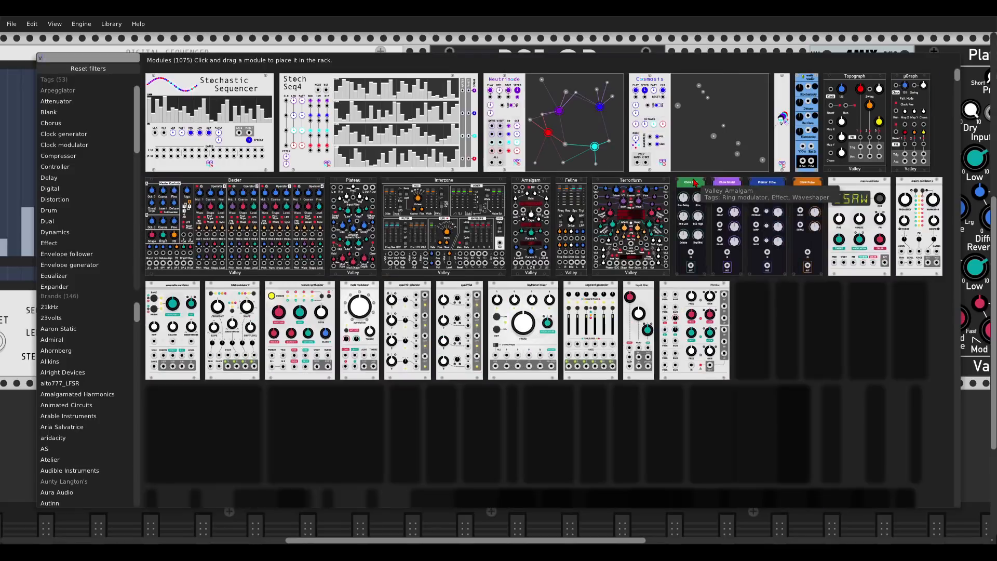
type("ac")
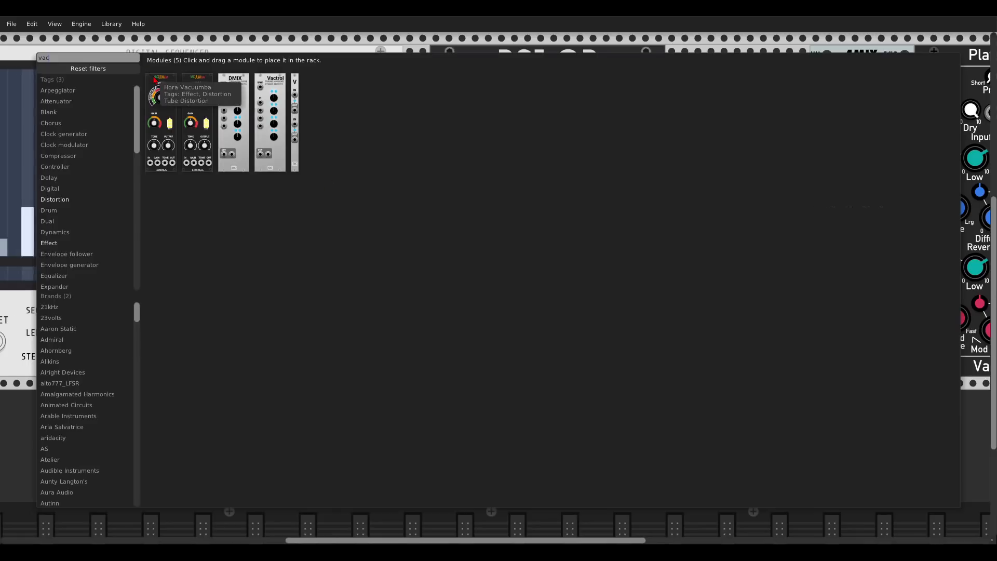
left_click_drag(152, 85, 688, 208)
left_click_drag(599, 337, 681, 346)
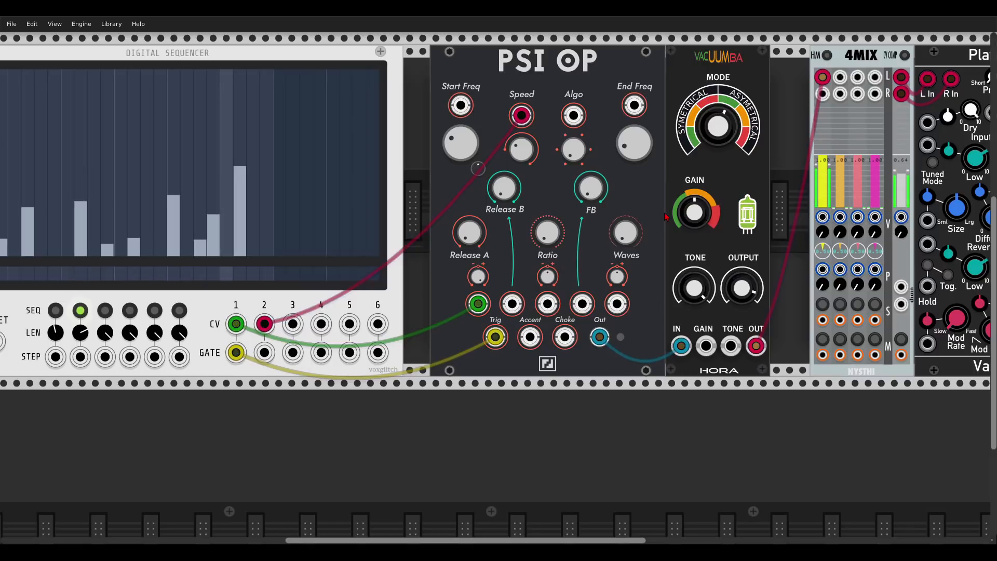
Adjust PSI OP's Release B, FB and Waves amounts.
left_click_drag(611, 189, 764, 202)
left_click_drag(665, 207, 664, 149)
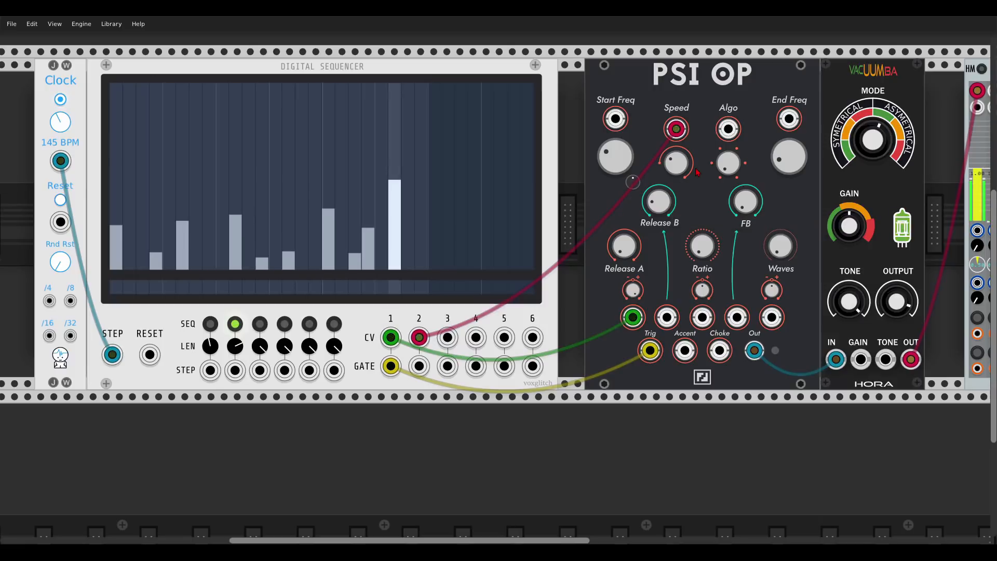
left_click_drag(751, 206, 752, 39)
left_click_drag(785, 251, 785, 197)
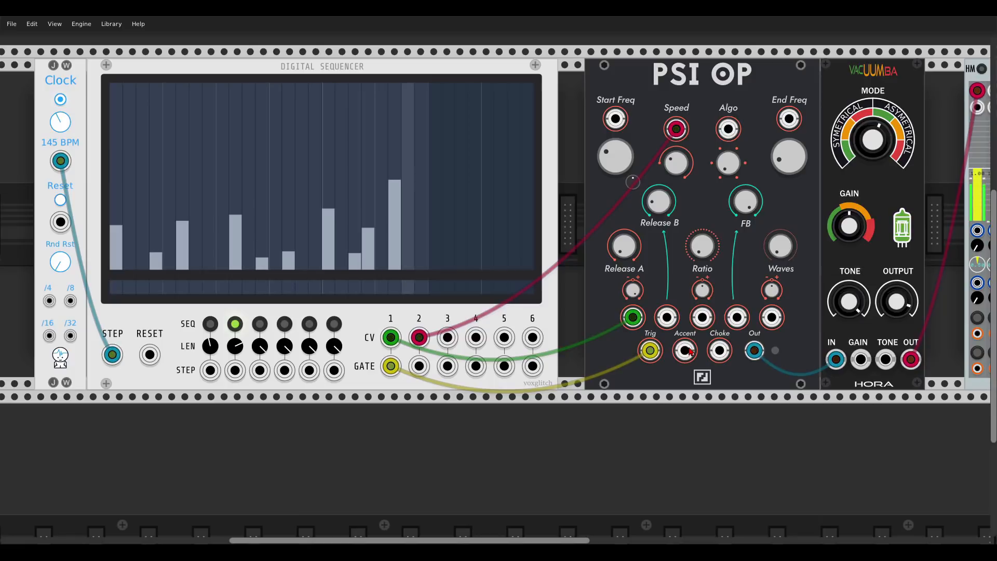
Program sequence 3 with a length of 7 and gates on steps 1 and 4, and patch gate 3 to PSI OP's Accent input.
left_click(259, 325)
left_click_drag(258, 350, 258, 390)
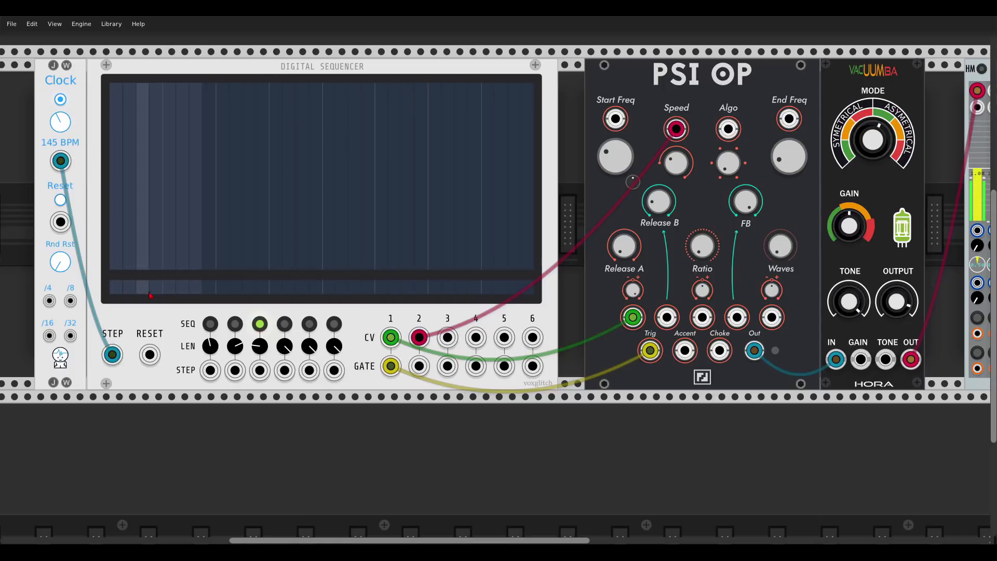
left_click(116, 287)
left_click(156, 287)
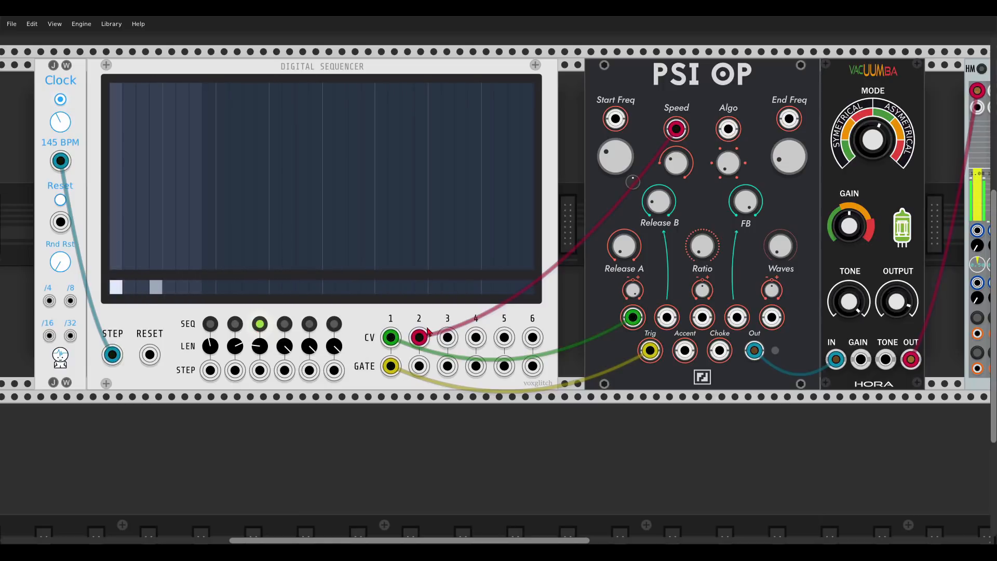
left_click_drag(448, 367, 686, 353)
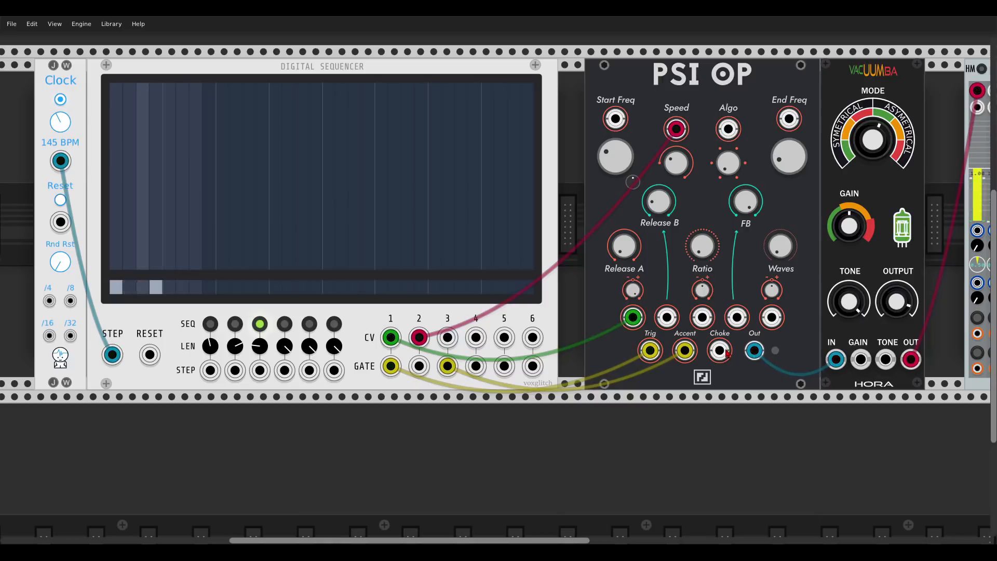
Set sequence 4's length to 17 and add gates on steps 1, 5, 7, 11 and 15.
left_click(284, 325)
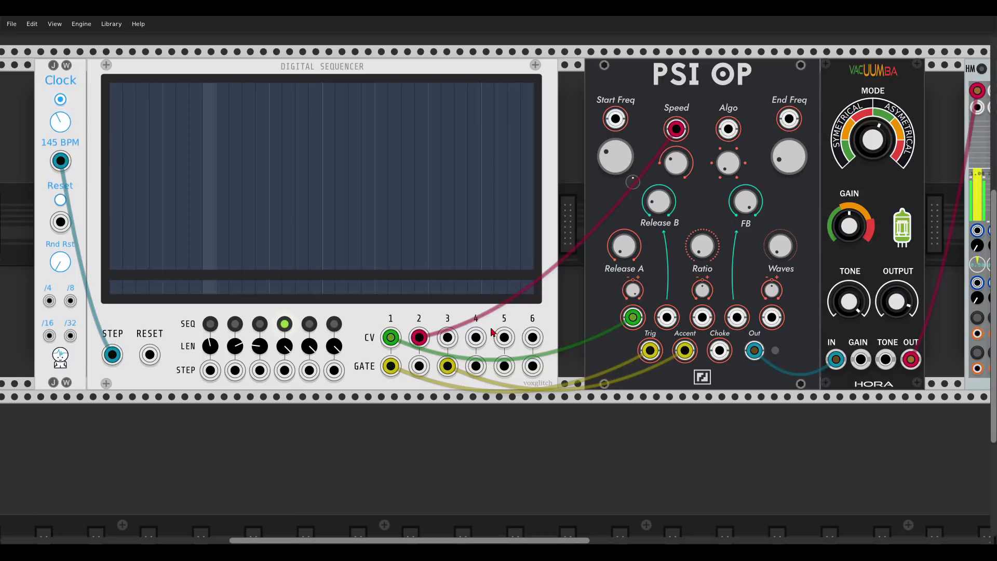
mouse_move(286, 348)
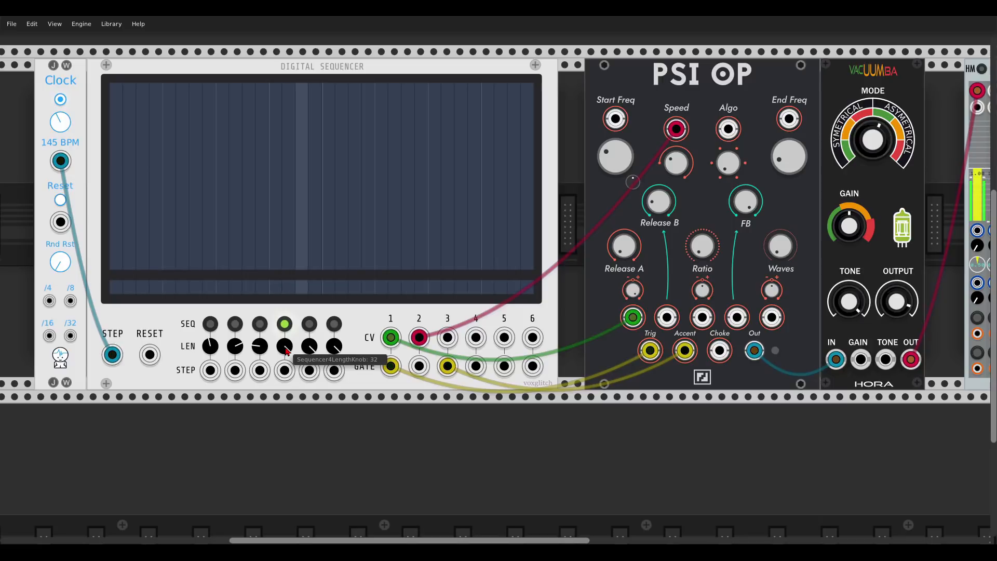
left_click_drag(285, 349, 286, 364)
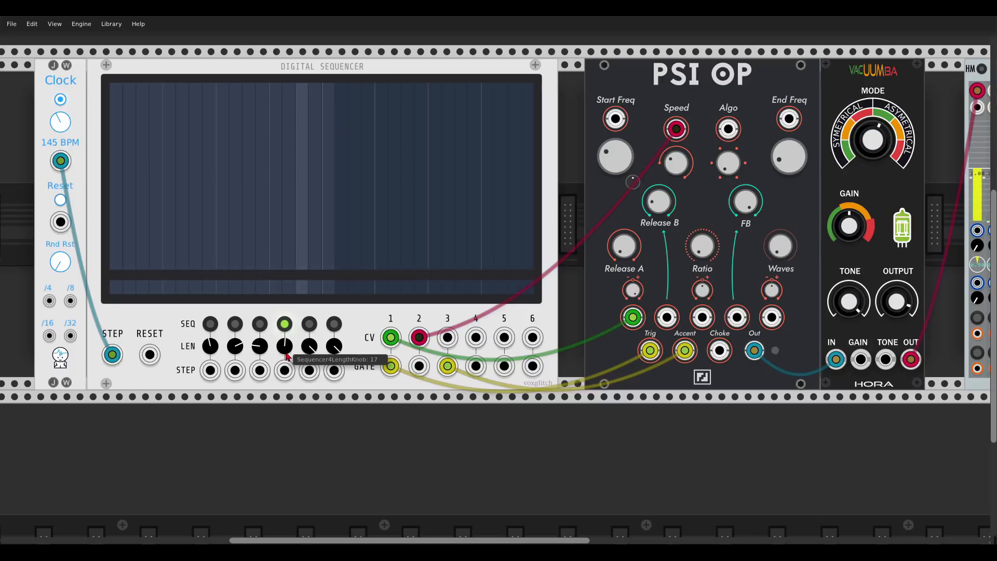
left_click(117, 288)
left_click(129, 288)
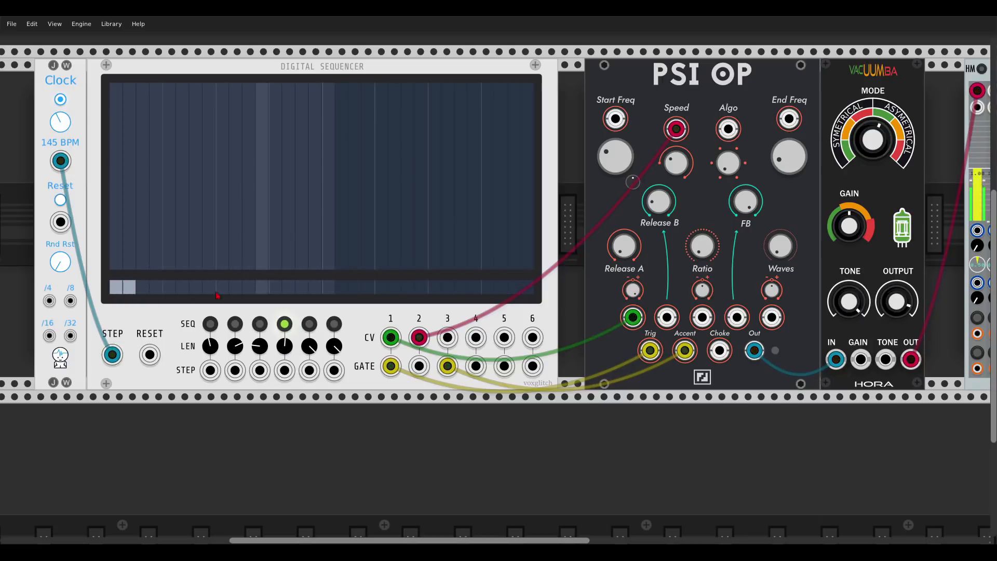
left_click(131, 288)
left_click(171, 291)
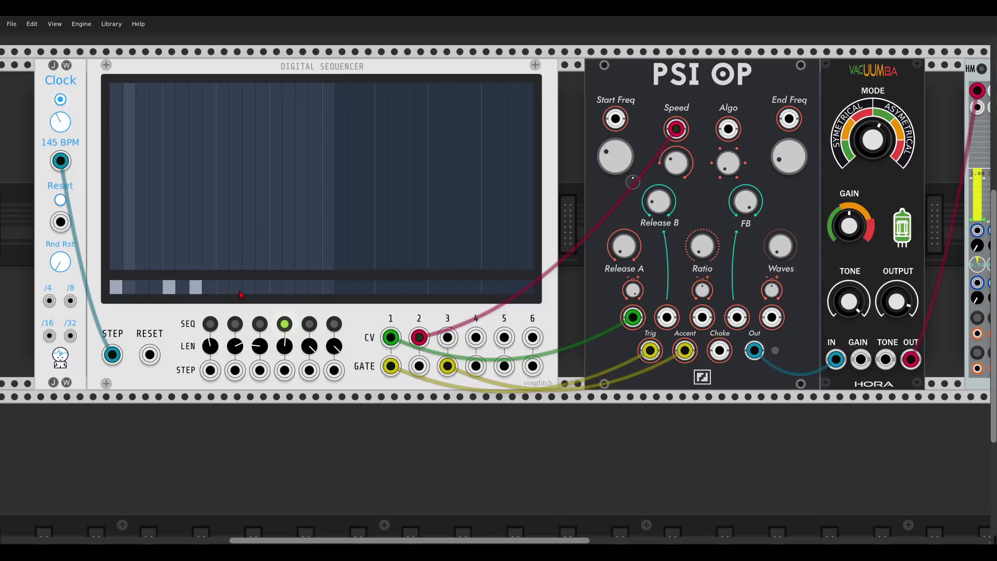
left_click(195, 287)
left_click(249, 287)
left_click(301, 287)
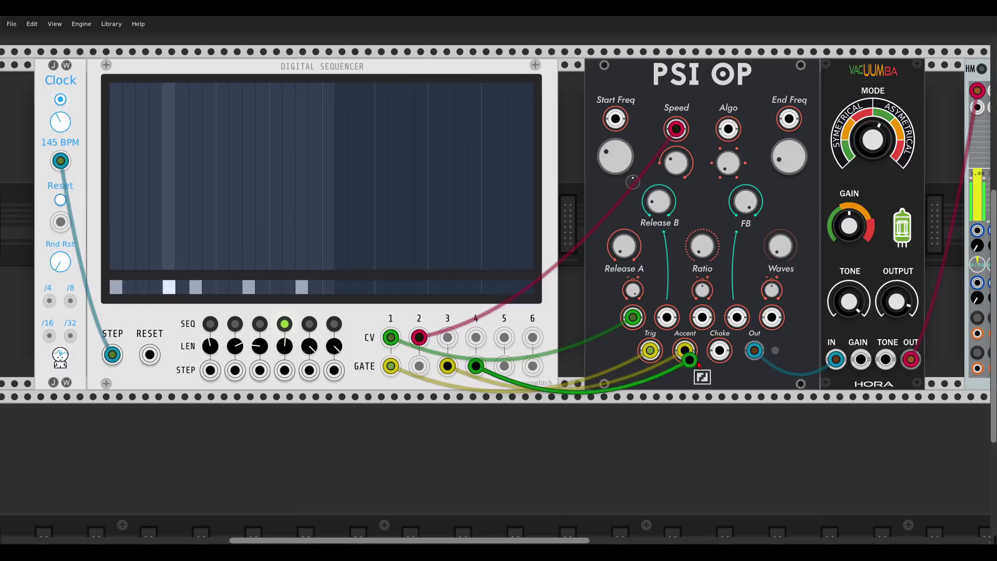
Patch the sequencer's gate 4 output to PSI OP's Choke input and remove sequence 4's gate on step 7.
left_click_drag(476, 366, 719, 351)
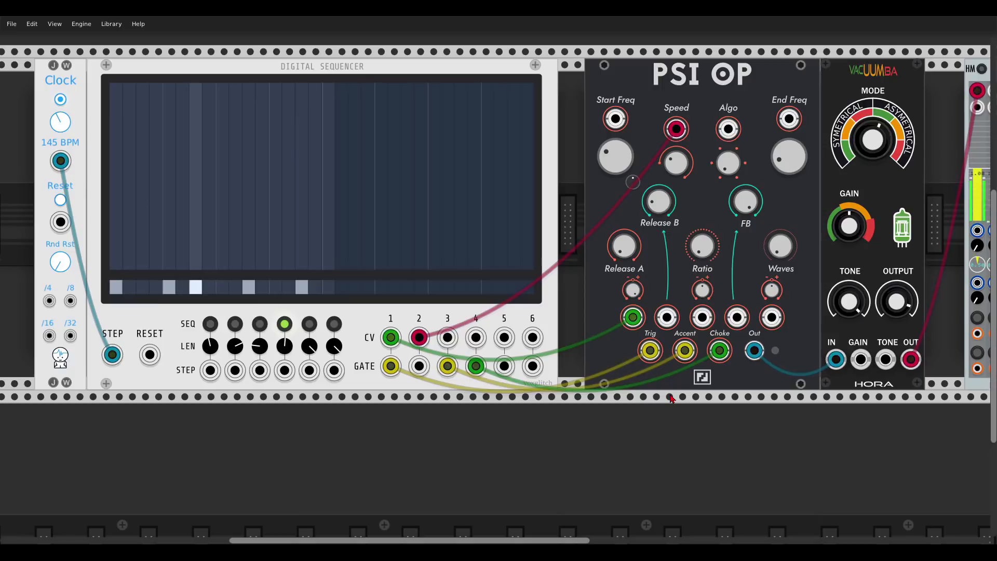
left_click(196, 287)
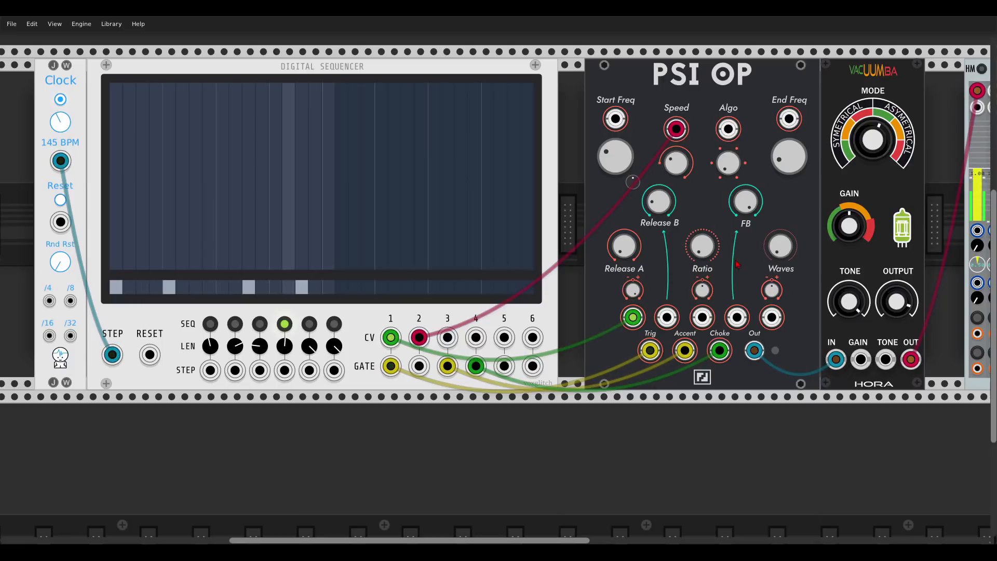
Search the library for "blob", add the Chronoblob delay beside Vacuumba, and patch its SYNC input to the Clock's main output.
scroll(748, 258, "down", 1)
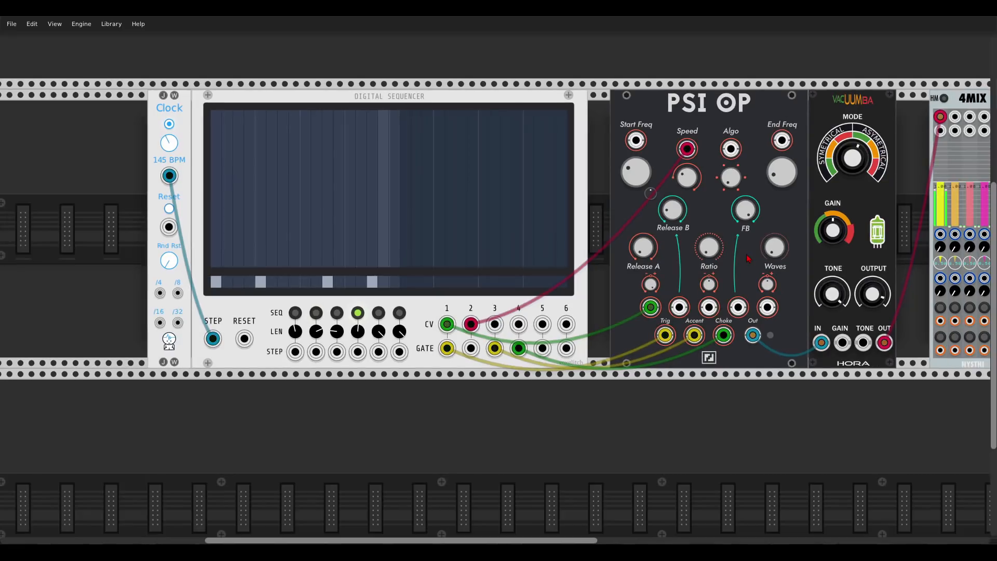
left_click_drag(748, 258, 634, 252)
left_click_drag(726, 128, 605, 129)
right_click(692, 180)
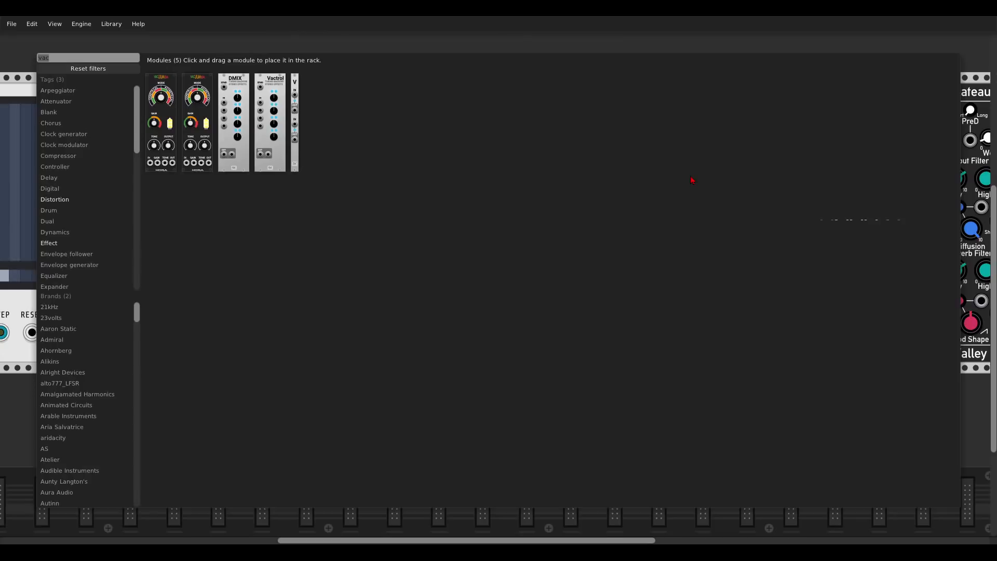
type("blob")
left_click_drag(183, 135, 727, 212)
left_click_drag(650, 336, 213, 172)
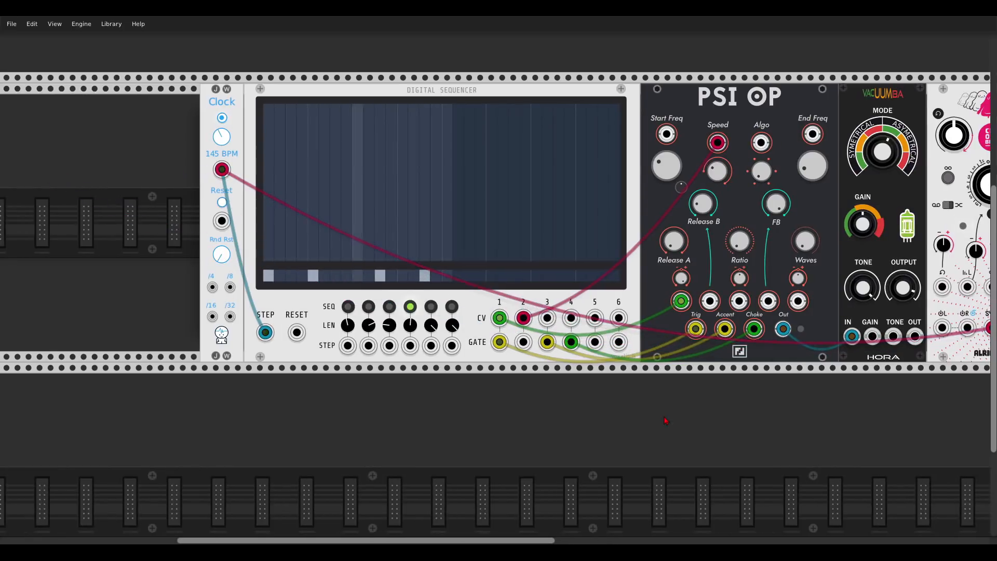
Patch Vacuumba's output to Chronoblob's left input and Chronoblob's right output to 4MIX's first right input, and set Dry/Wet to 0.3.
scroll(427, 257, "right", 5)
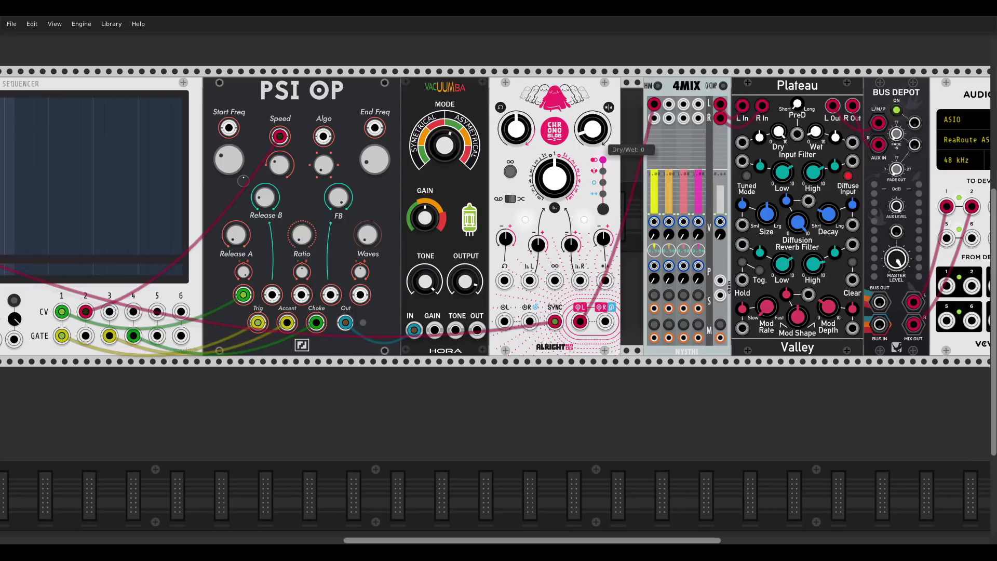
left_click_drag(509, 316, 477, 329)
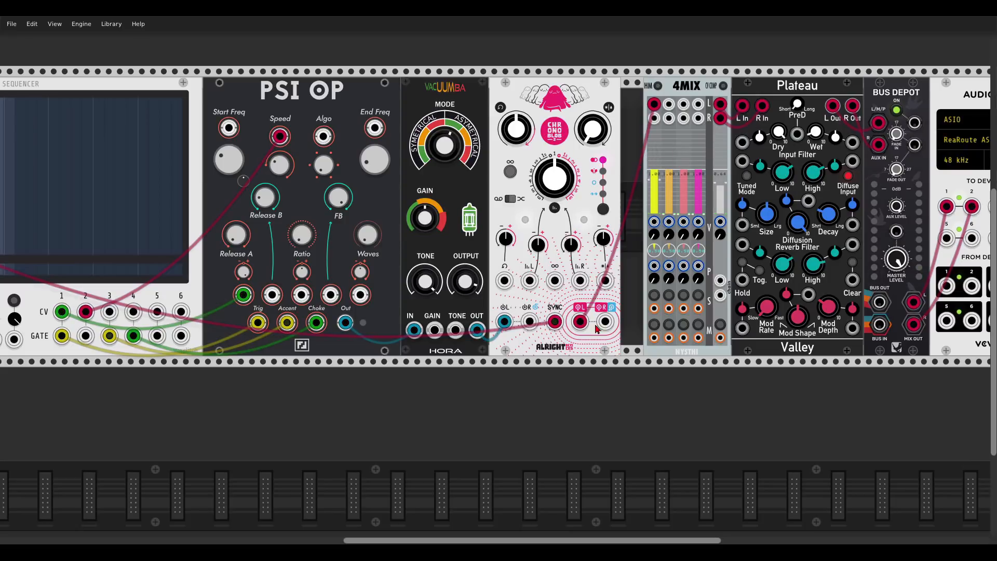
left_click_drag(605, 321, 653, 139)
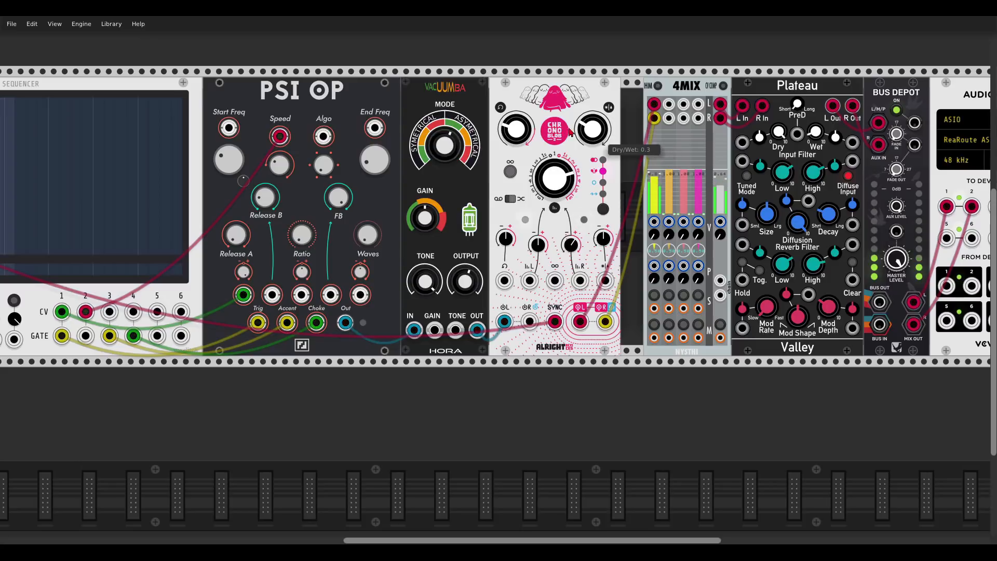
Adjust PSI OP's End Freq slightly.
scroll(569, 132, "left", 5)
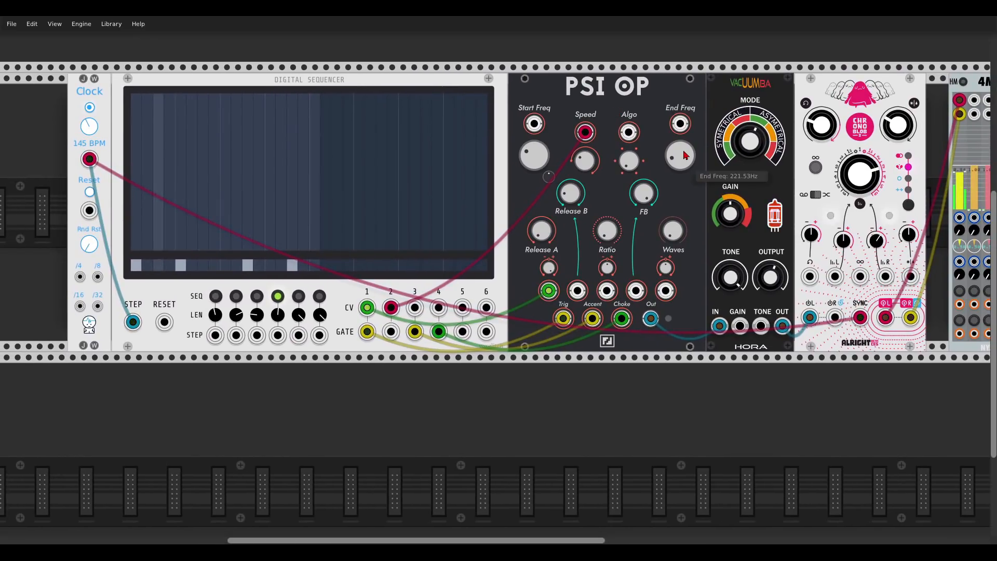
left_click_drag(680, 155, 680, 148)
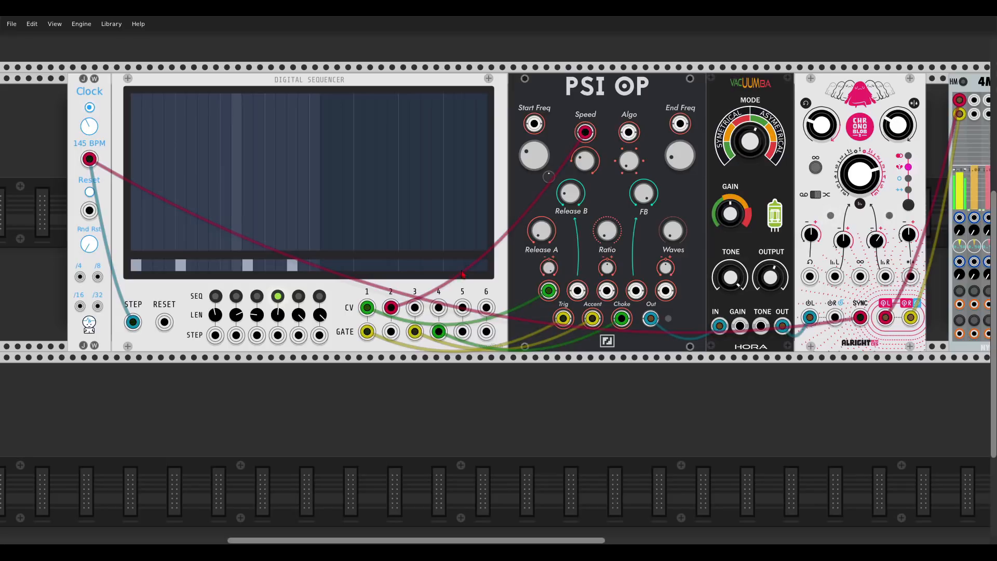
Draw CV bars on sequence 5's steps 1–8, 12–16, 19–22 and 26–31, and patch CV 5 to PSI OP's Waves CV input.
left_click(299, 297)
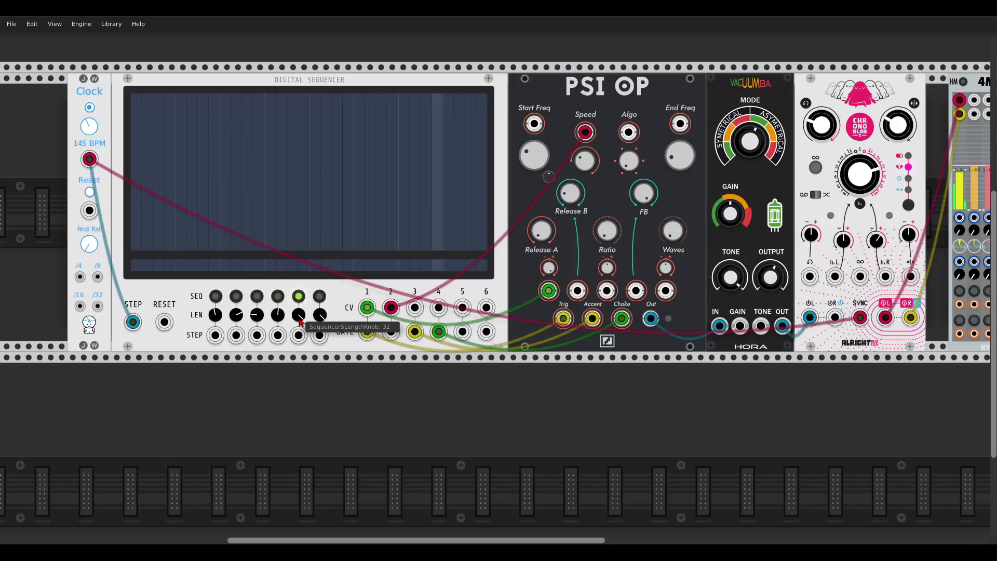
left_click_drag(135, 179, 215, 229)
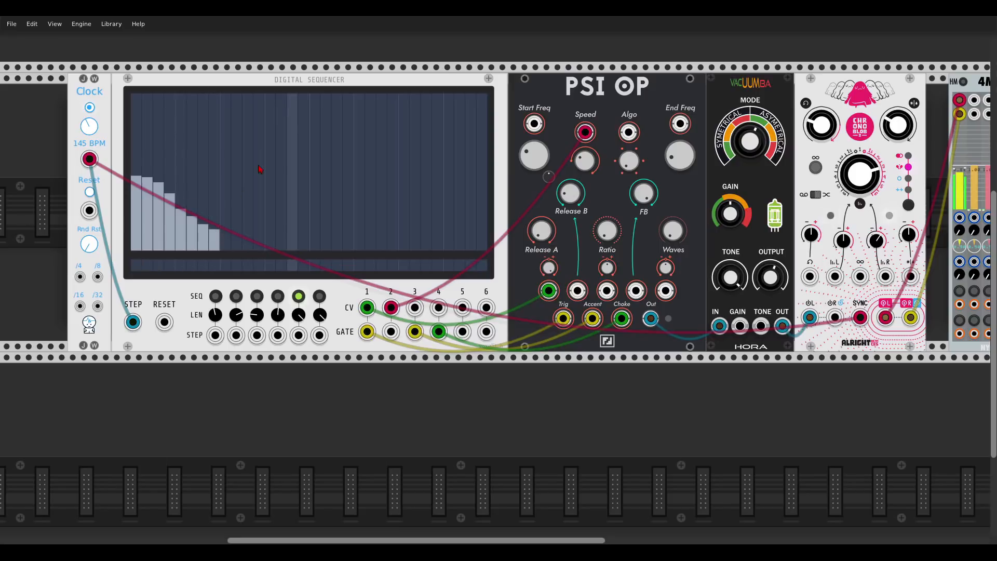
left_click_drag(257, 157, 305, 150)
mouse_move(335, 214)
left_mouse_down()
mouse_move(378, 224)
mouse_move(470, 177)
left_mouse_up()
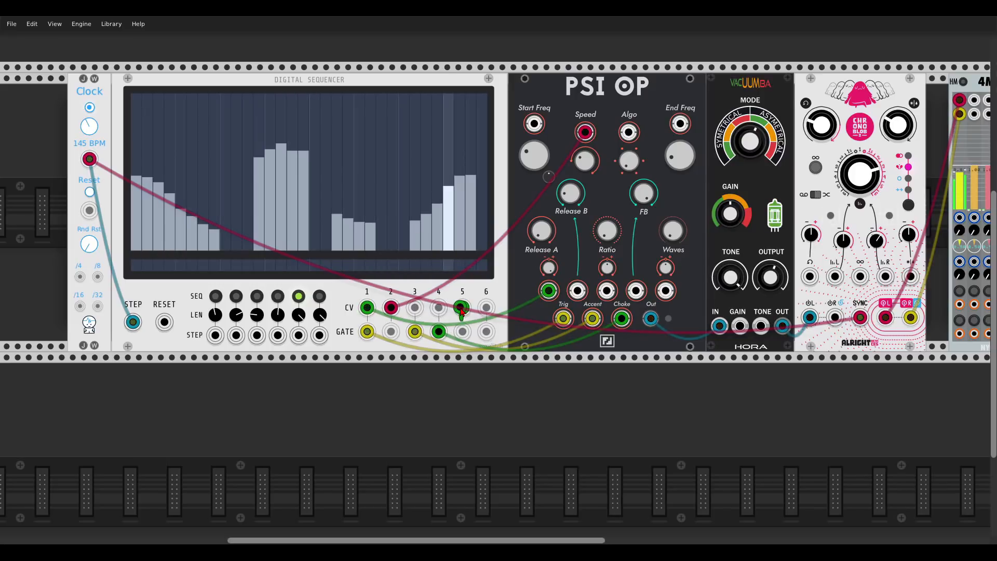
left_click_drag(462, 307, 665, 290)
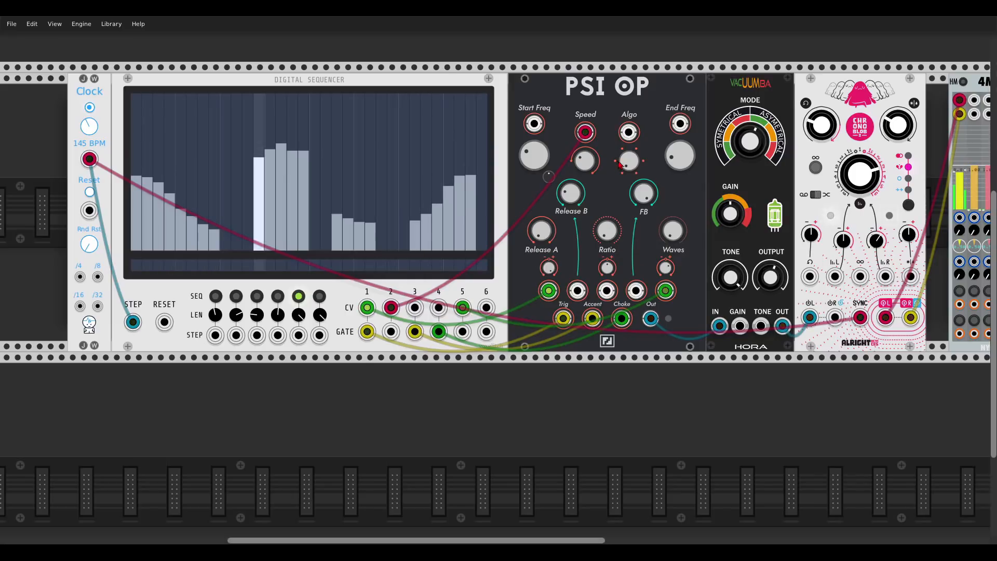
Set PSI OP's FM Algorithm to 5 and raise Release B slightly.
left_click_drag(631, 163, 631, 152)
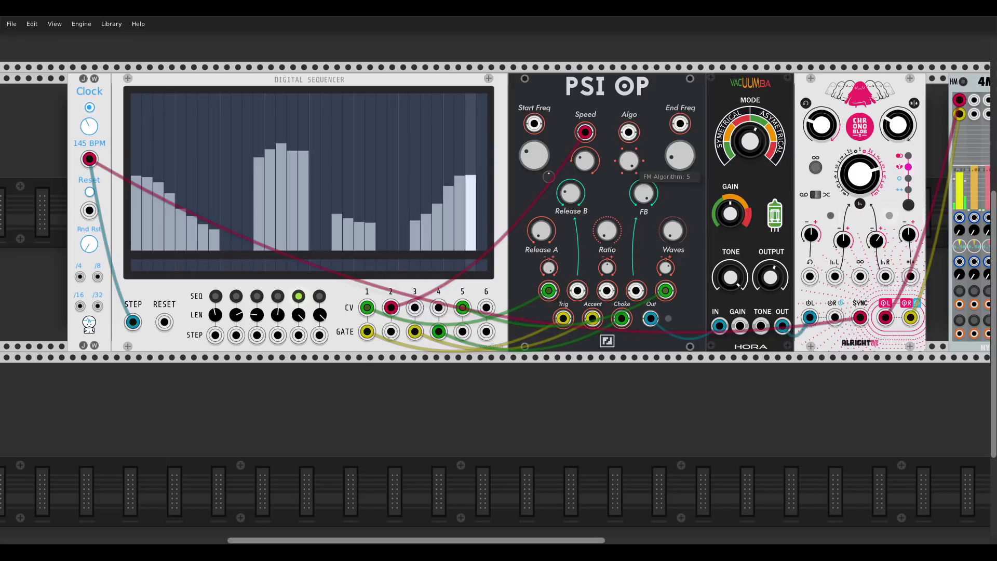
left_click_drag(570, 193, 571, 188)
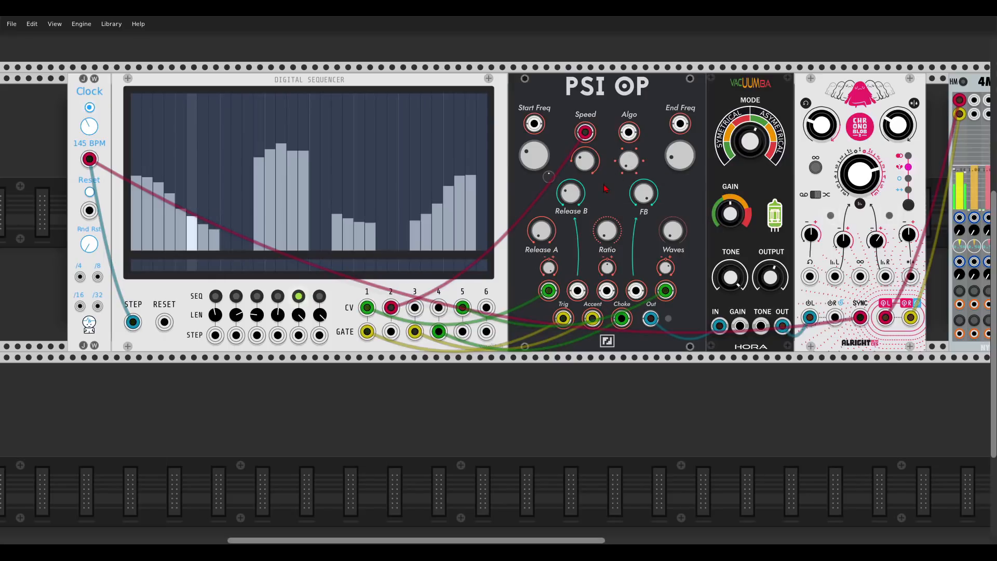
right_click(600, 82)
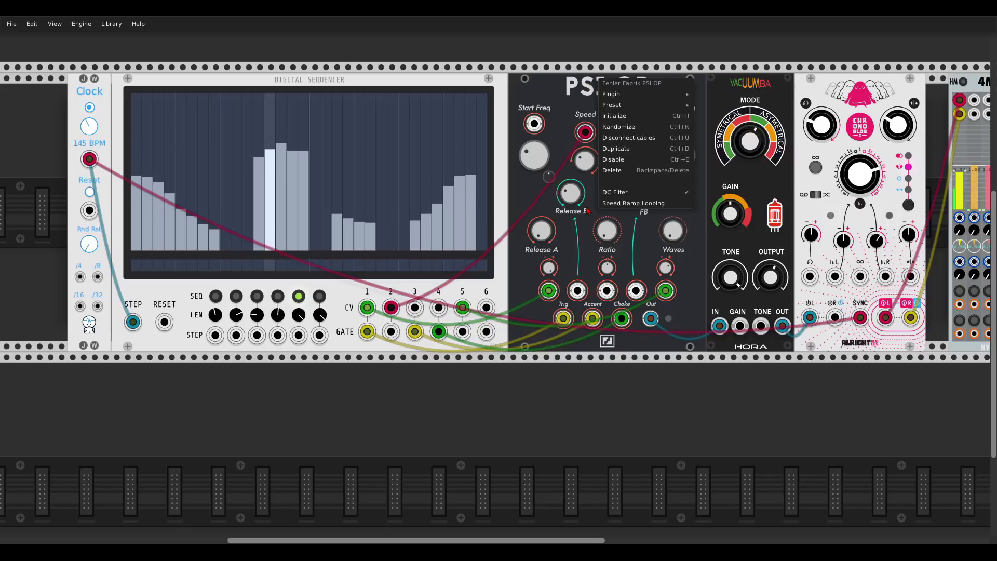
left_click(564, 100)
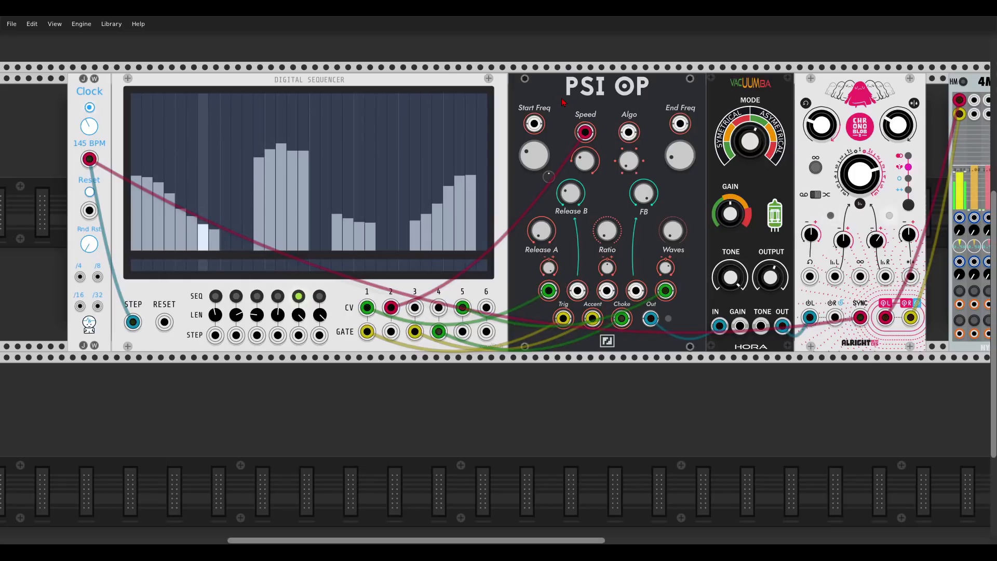
Fine-tune PSI OP's Release B and End Freq.
left_click_drag(562, 98, 539, 101)
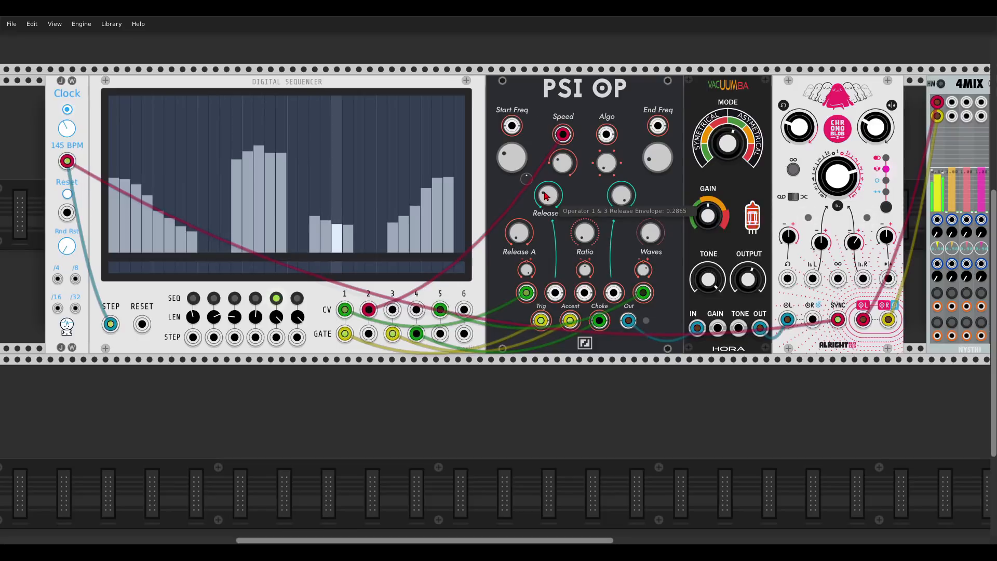
mouse_move(552, 199)
left_mouse_down()
mouse_move(566, 145)
mouse_move(566, 194)
mouse_move(566, 186)
left_mouse_up()
mouse_move(665, 166)
left_mouse_down()
mouse_move(666, 157)
mouse_move(665, 169)
left_mouse_up()
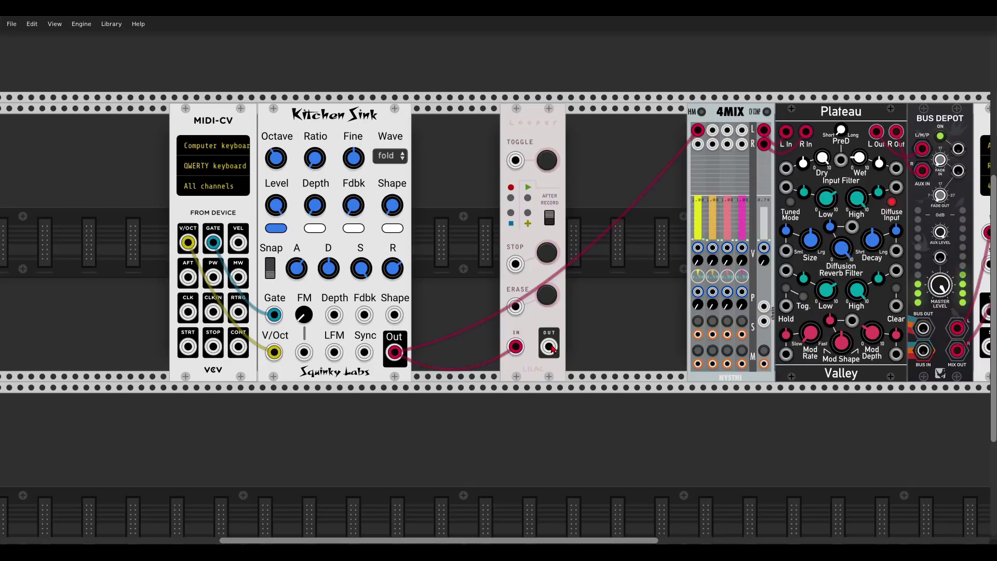
Patch the Looper's output to 4MIX channel 2's left input and record a loop while varying Kitchen Sink's FM feedback depth.
left_click_drag(549, 346, 712, 130)
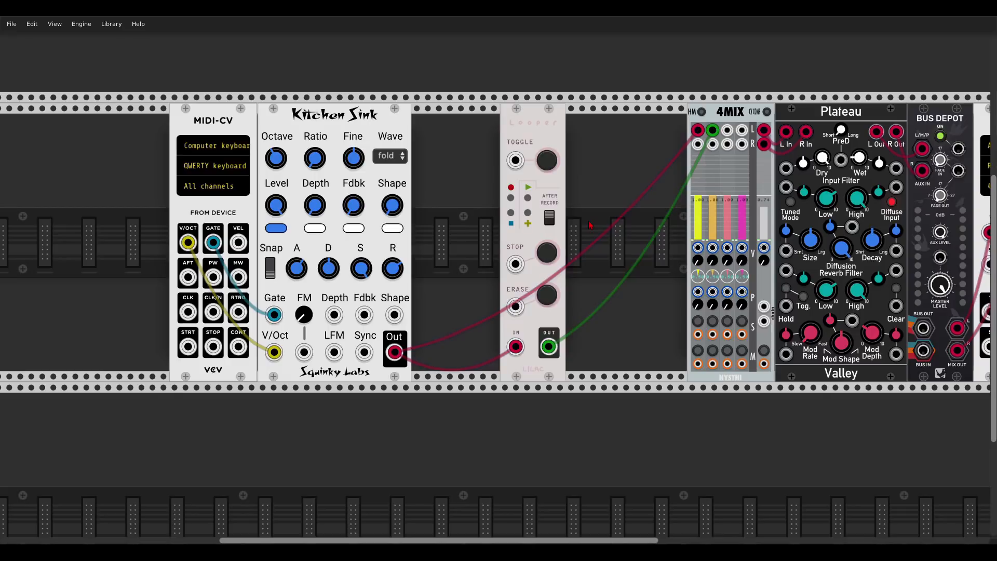
left_click(552, 162)
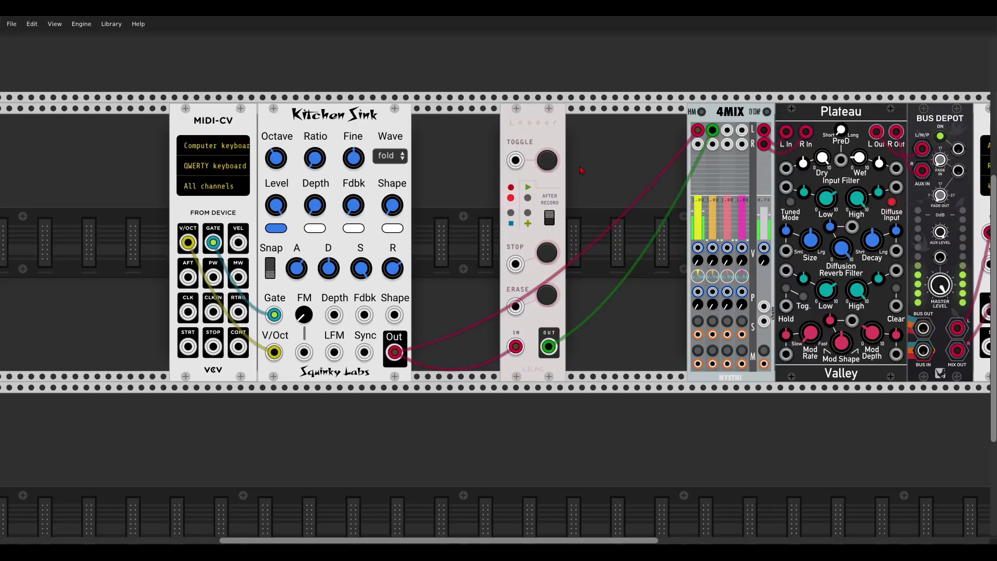
left_click_drag(359, 207, 362, 210)
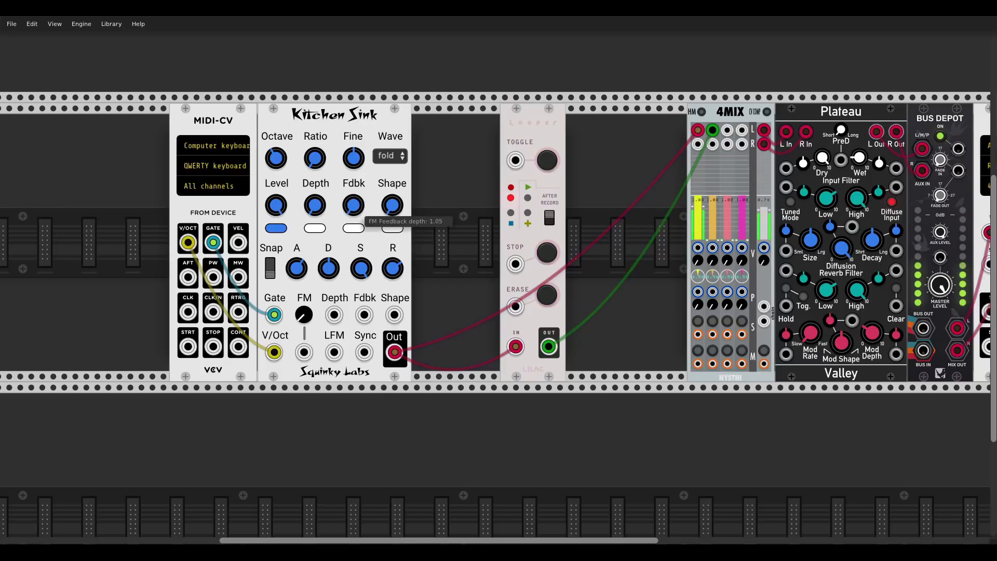
left_click_drag(362, 210, 362, 225)
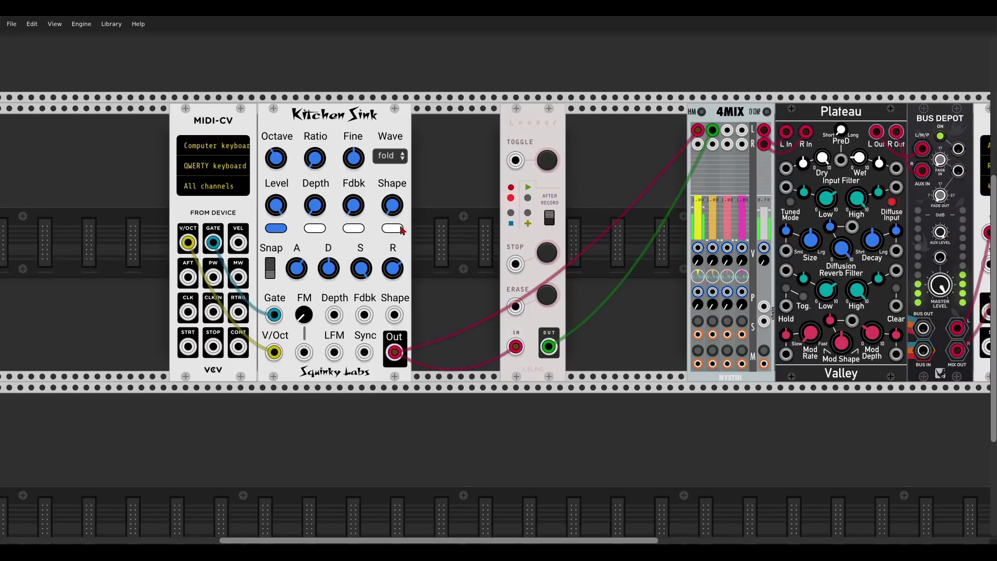
left_click(549, 168)
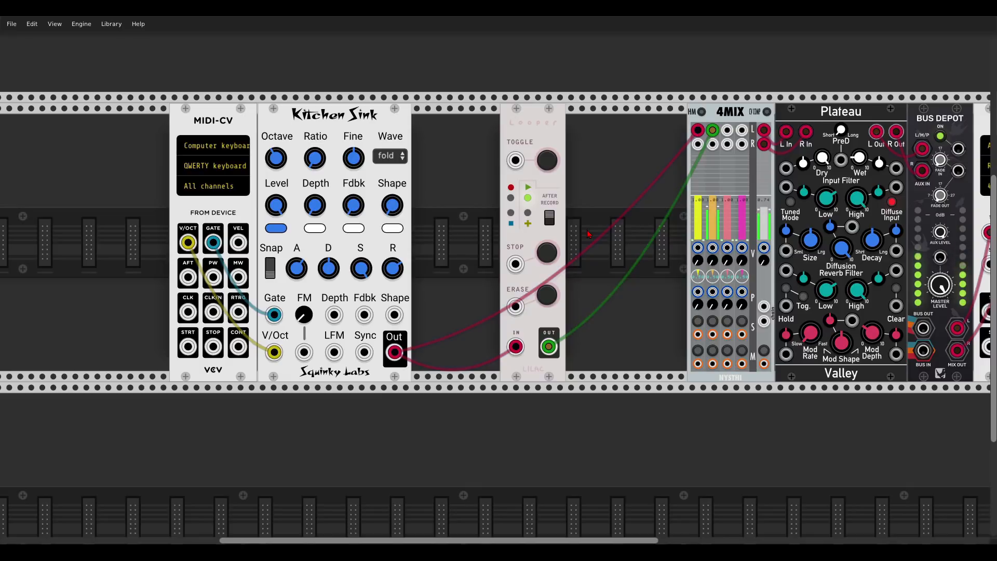
Overdub two more layers on the loop, the second with Kitchen Sink's Octave at 3 and adjusted Attack and feedback depth.
left_click(549, 160)
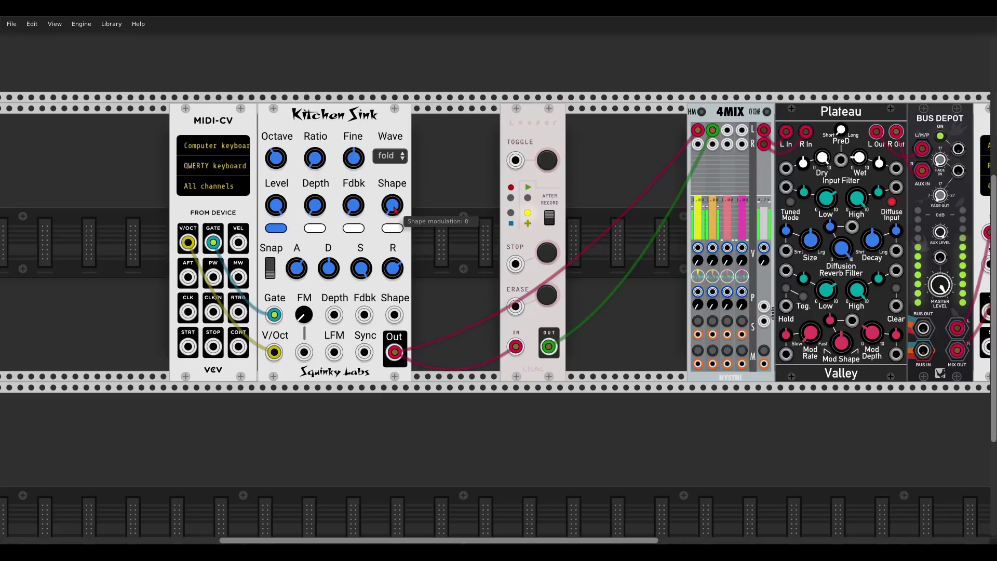
left_click(545, 173)
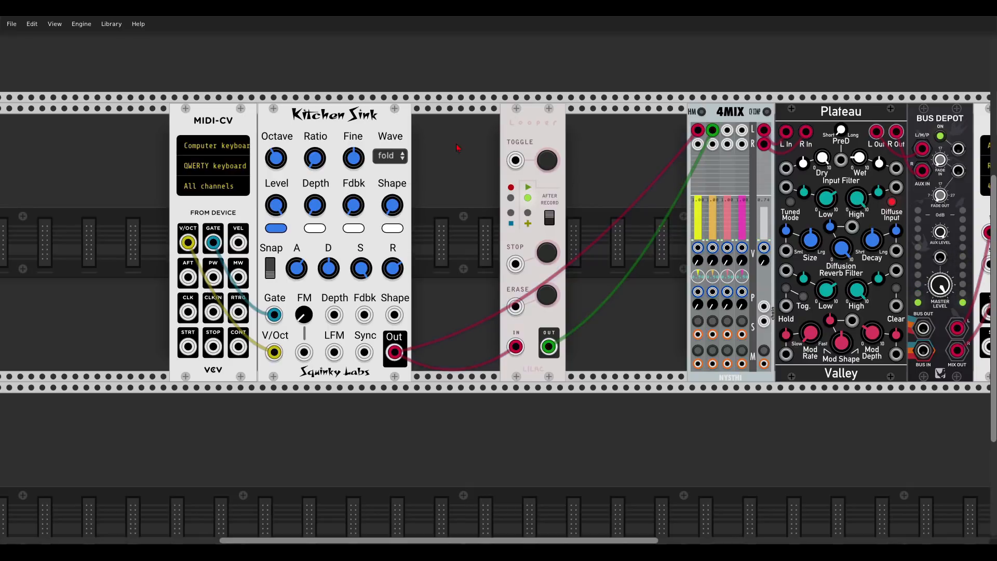
left_click_drag(276, 158, 276, 168)
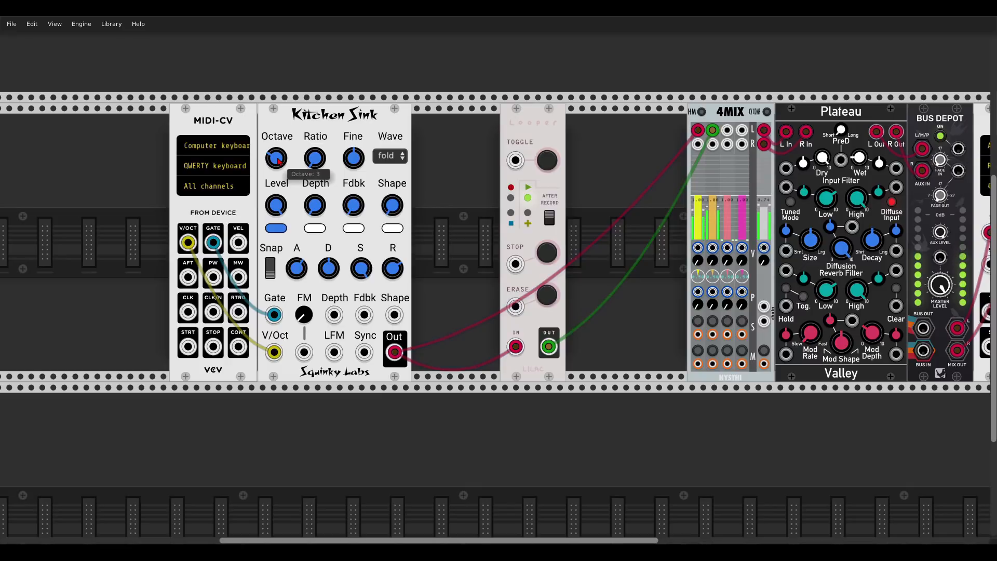
left_click(547, 162)
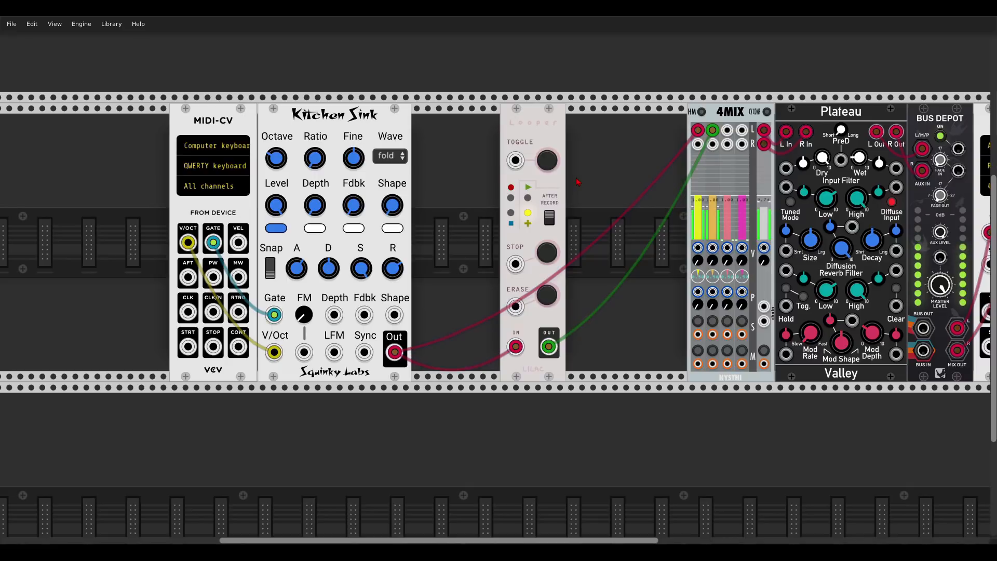
left_click_drag(292, 272, 292, 241)
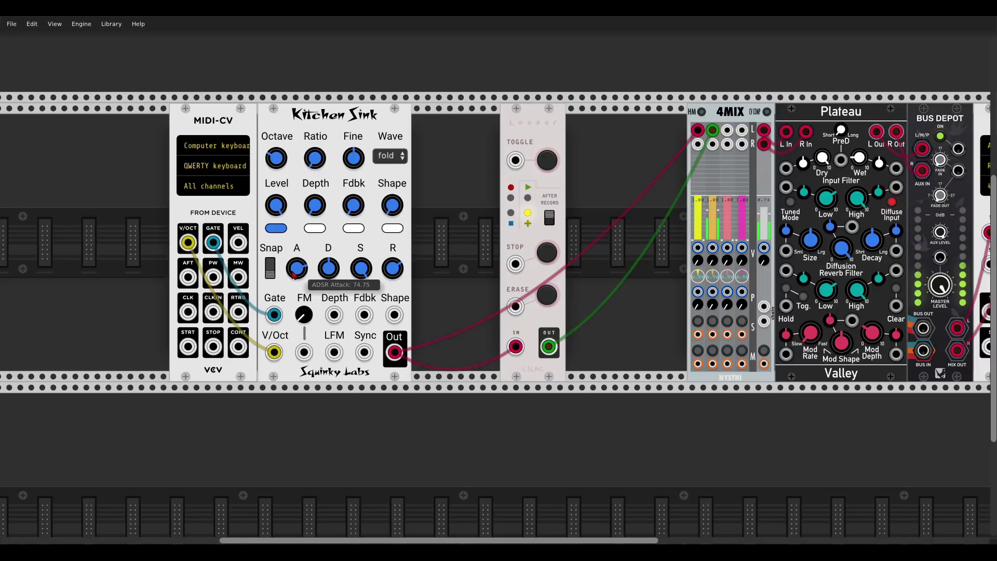
key("z")
mouse_move(357, 209)
left_mouse_down()
mouse_move(357, 166)
mouse_move(357, 211)
left_mouse_up()
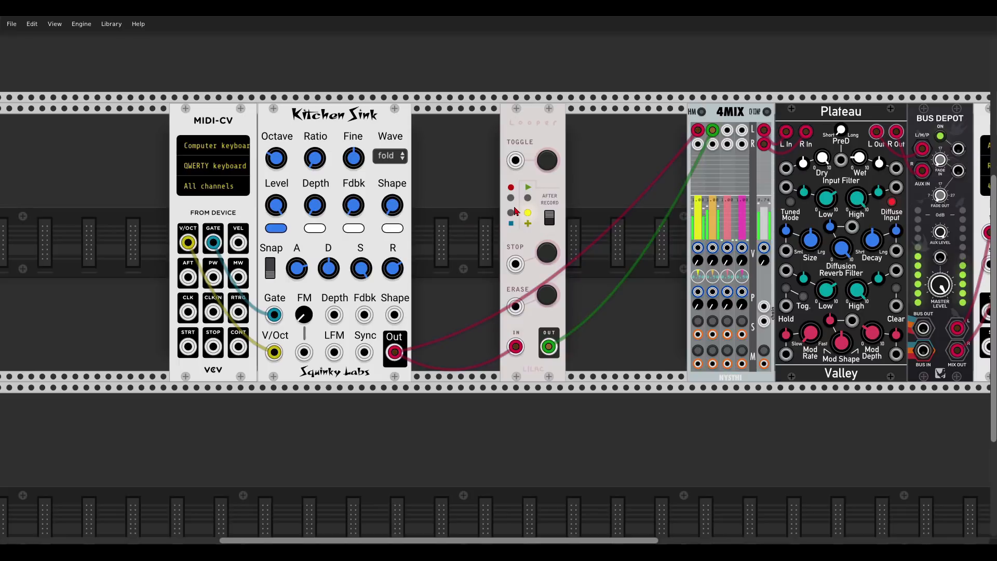
left_click(551, 169)
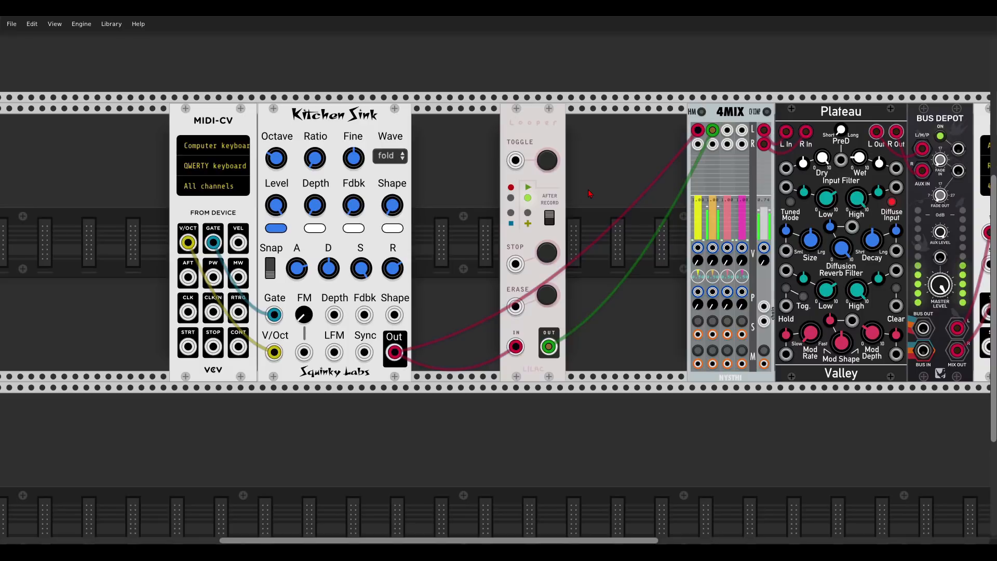
Lower 4MIX channel 2's level slightly and look at the Looper's module options.
left_click_drag(715, 218, 711, 224)
right_click(537, 128)
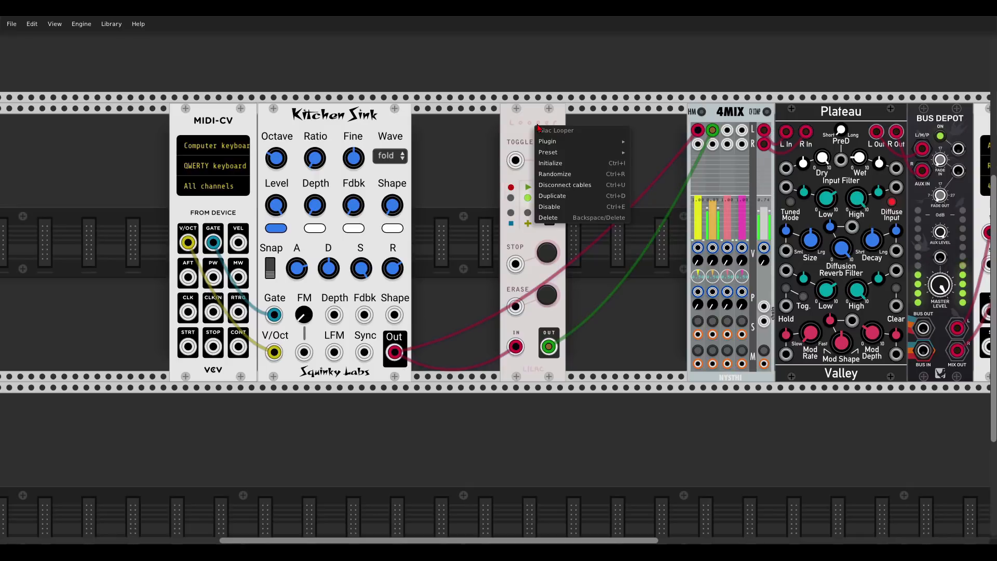
left_click(485, 156)
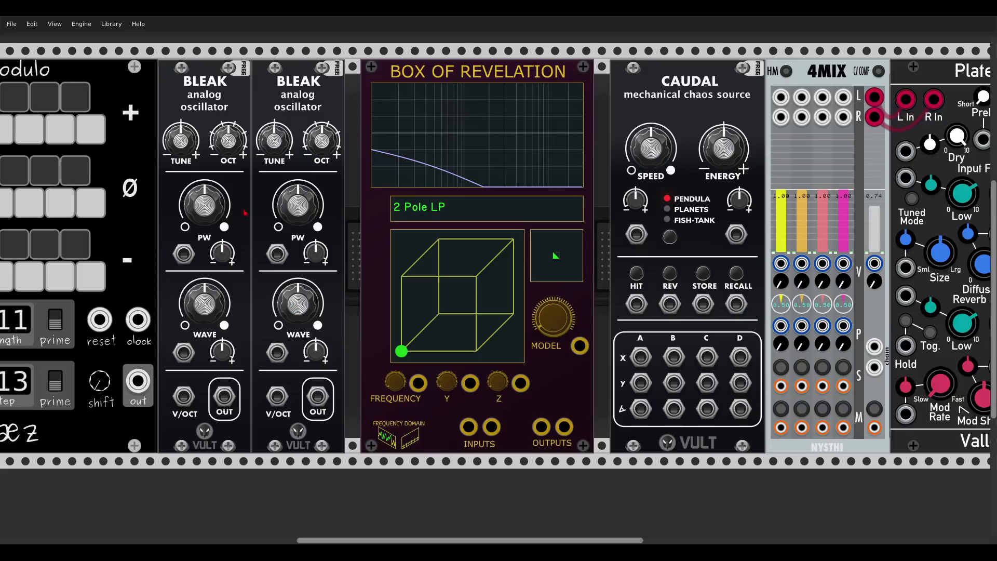
Patch Clock's 120 BPM output to modulo's clock, and enable D, F and Bb in modulo's minus octave and D in its zero octave.
scroll(278, 173, "left", 10)
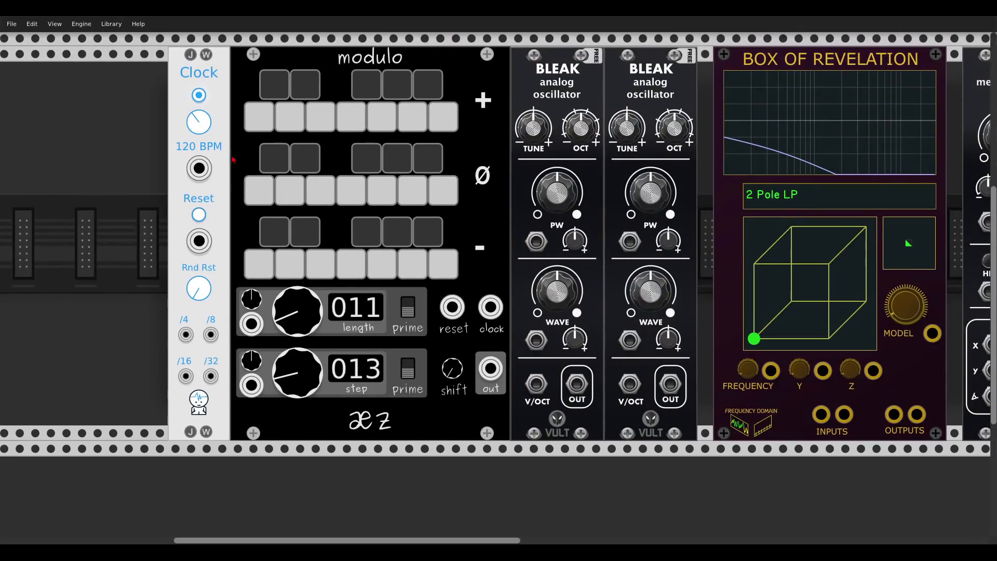
left_click_drag(192, 166, 490, 306)
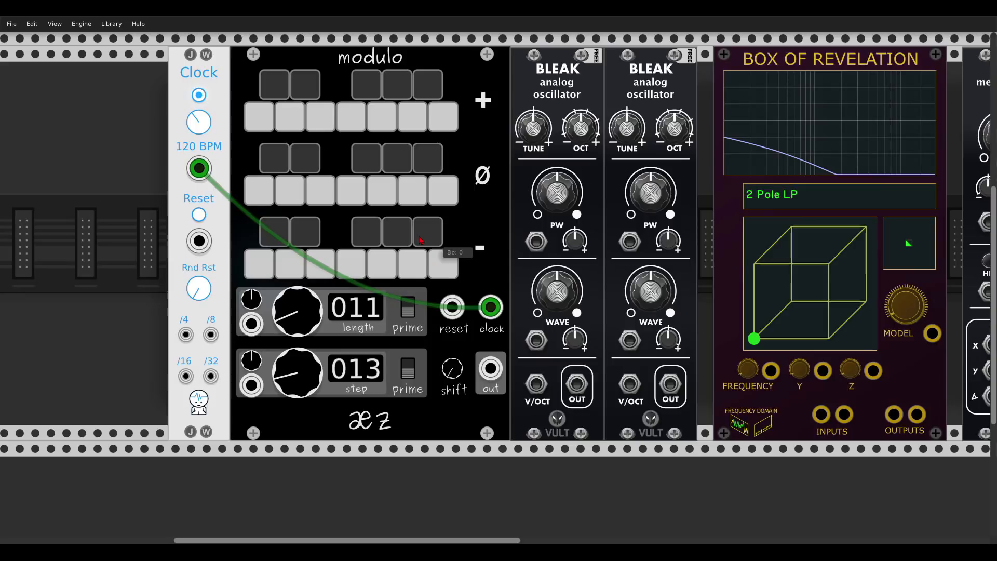
left_click(299, 268)
left_click(356, 260)
left_click(415, 244)
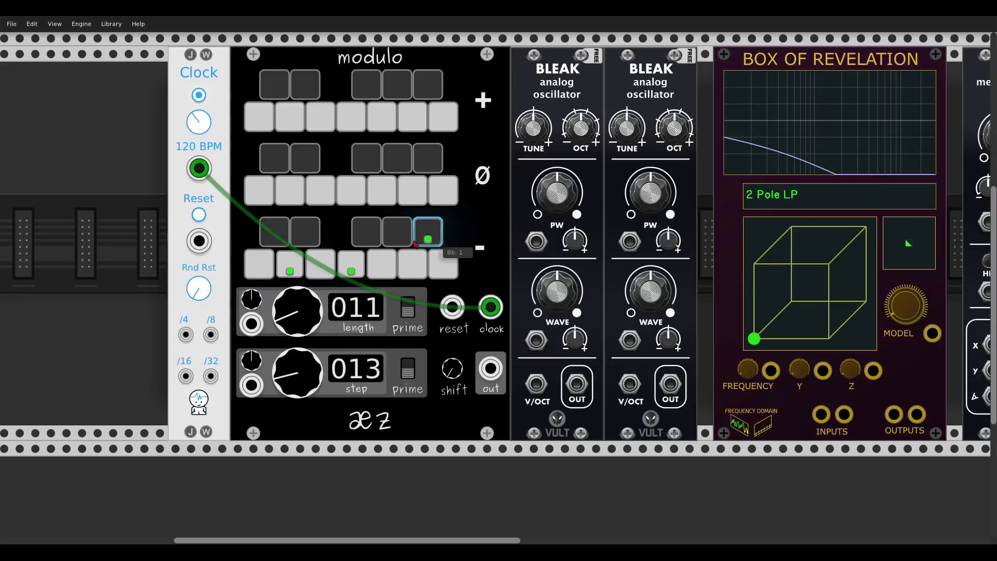
left_click(300, 202)
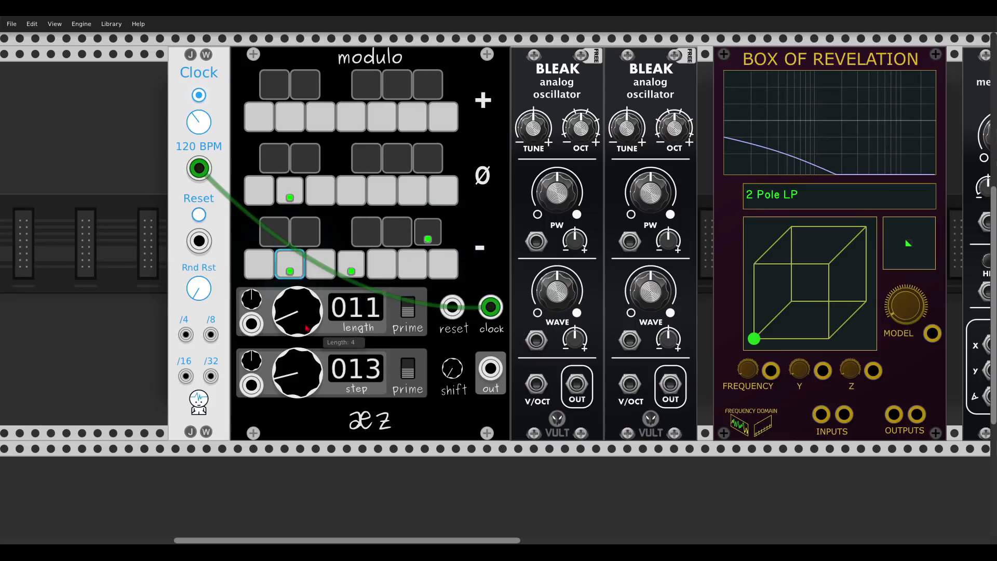
Patch modulo's output to both BLEAK oscillators' V/OCT inputs and the oscillators' outputs to Box of Revelation's two inputs.
left_click_drag(491, 378, 629, 383)
scroll(448, 314, "right", 3)
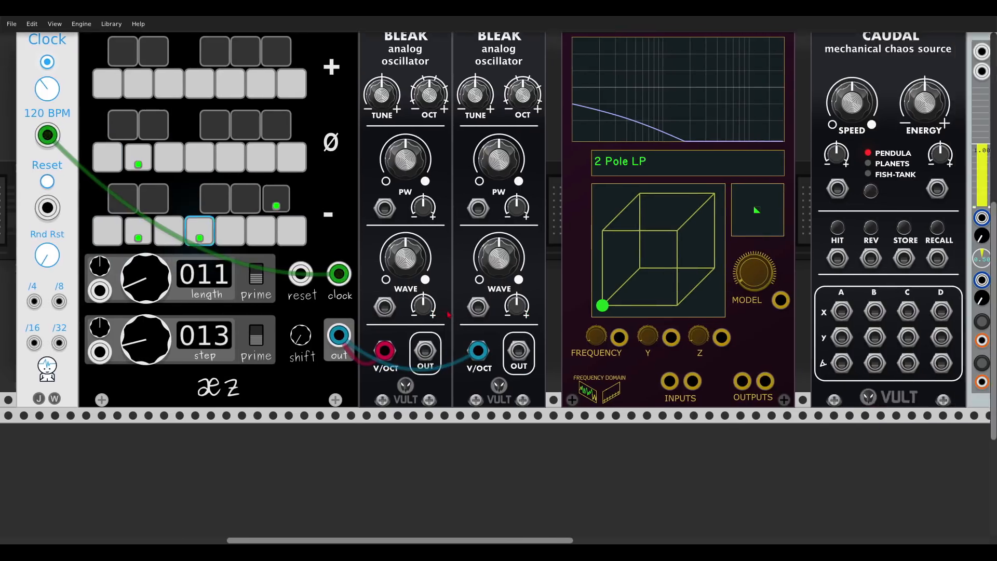
scroll(448, 314, "right", 3)
left_click_drag(353, 332, 596, 363)
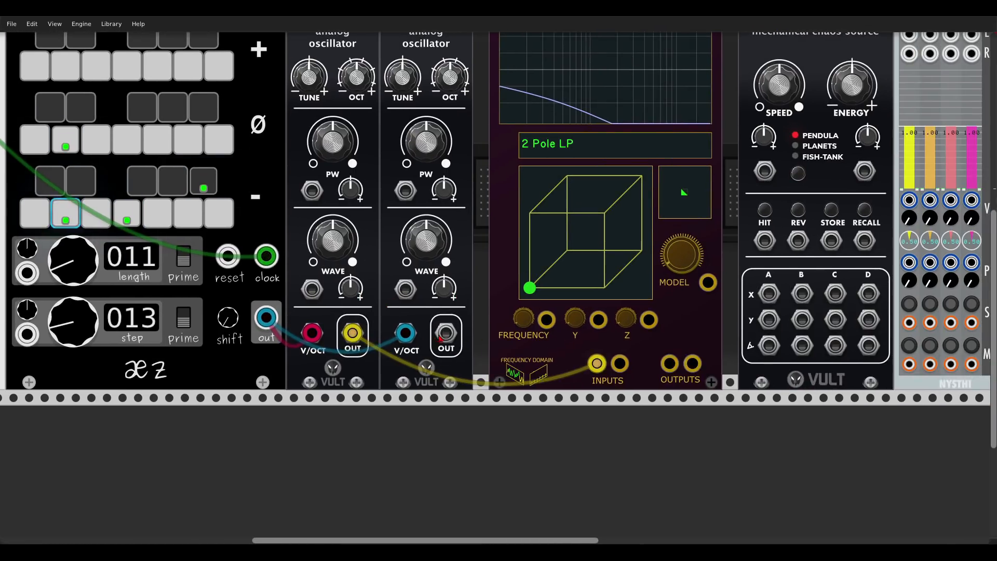
left_click_drag(440, 338, 619, 363)
Patch Box of Revelation's two outputs to 4MIX channel 1's left and right inputs.
scroll(500, 384, "right", 3)
scroll(500, 385, "up", 1)
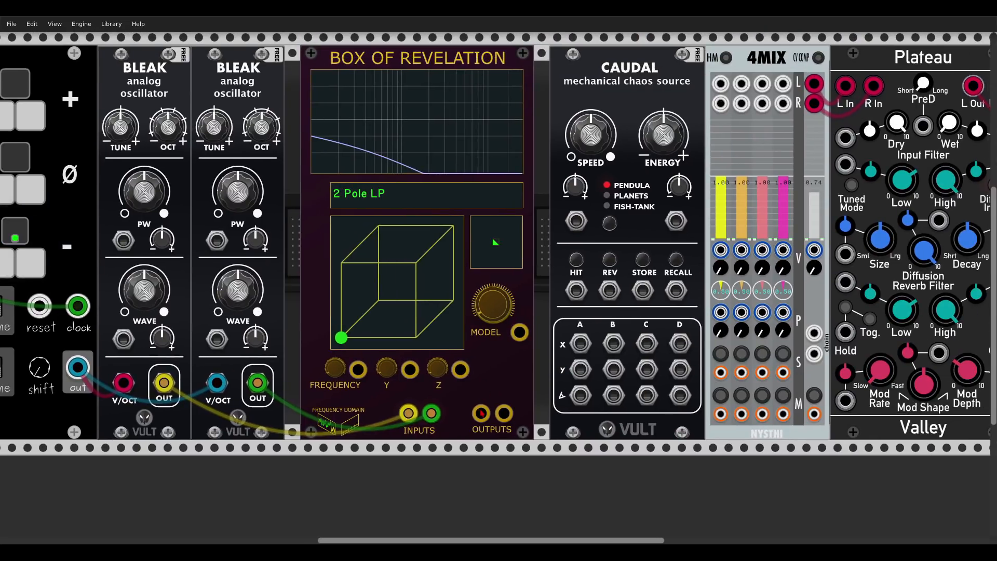
left_click_drag(482, 413, 720, 83)
left_click_drag(504, 412, 720, 103)
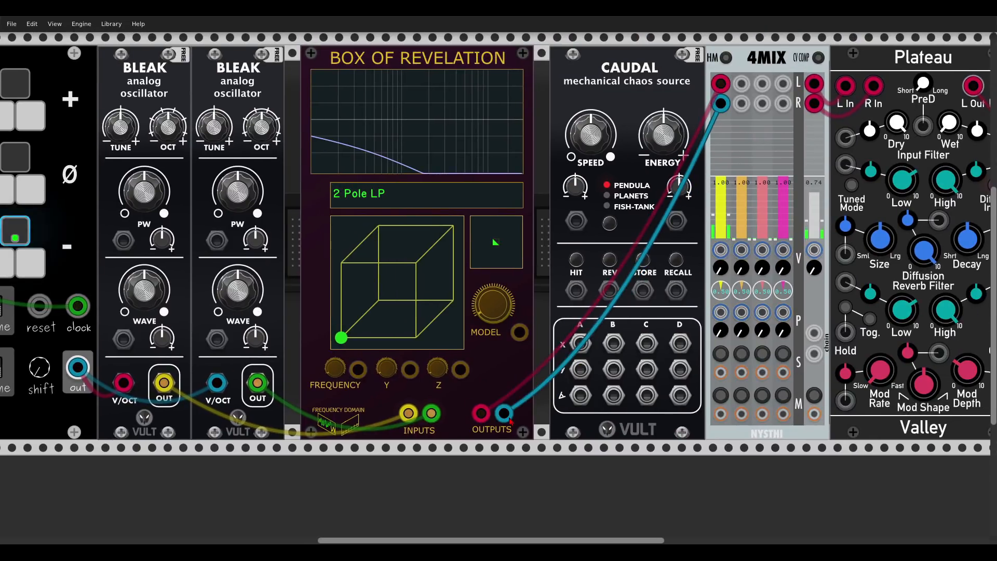
Set modulo's step to 019 and length to 013, and enable Bb in its zero octave.
scroll(497, 383, "left", 5)
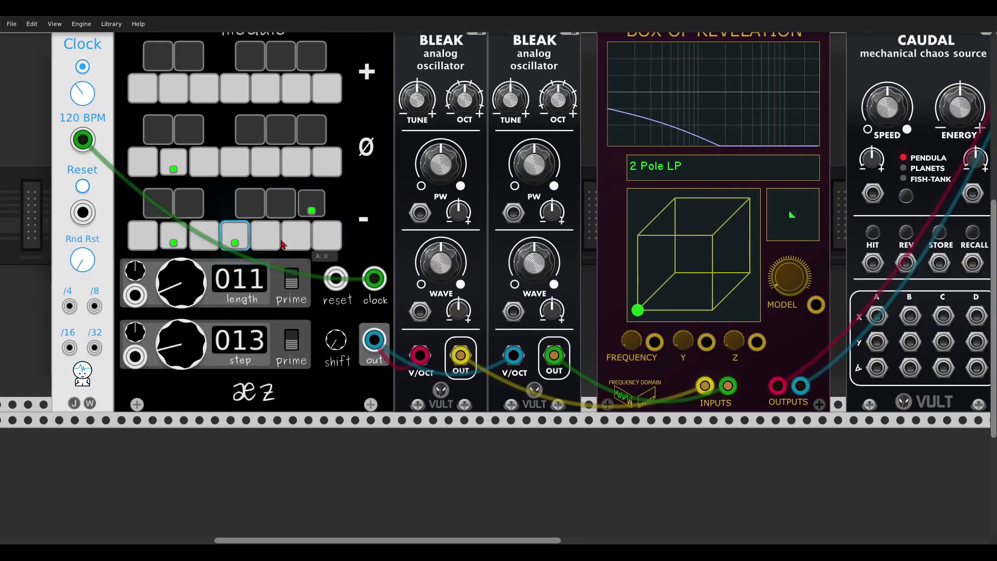
scroll(208, 376, "up", 1)
left_click_drag(186, 375, 186, 359)
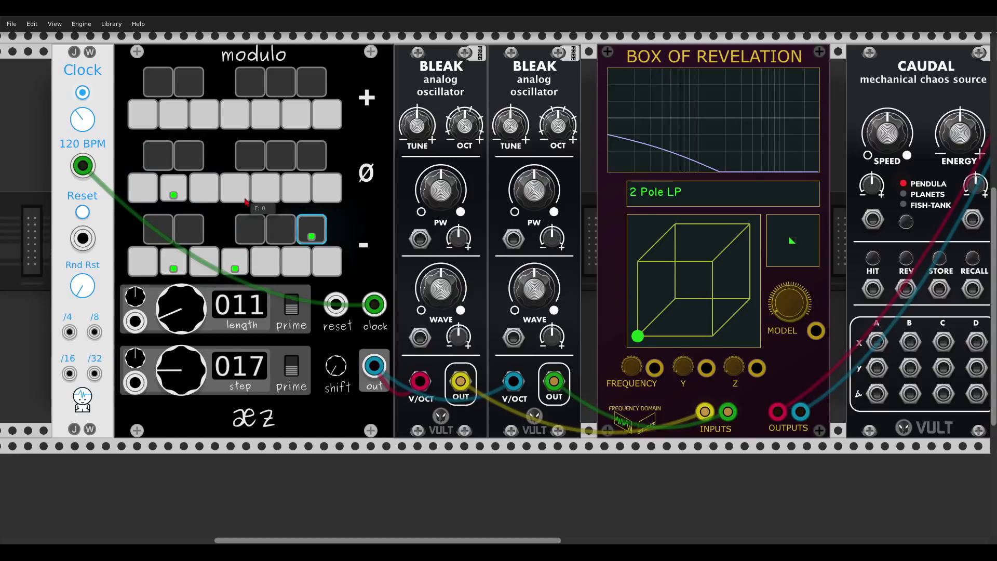
left_click(303, 165)
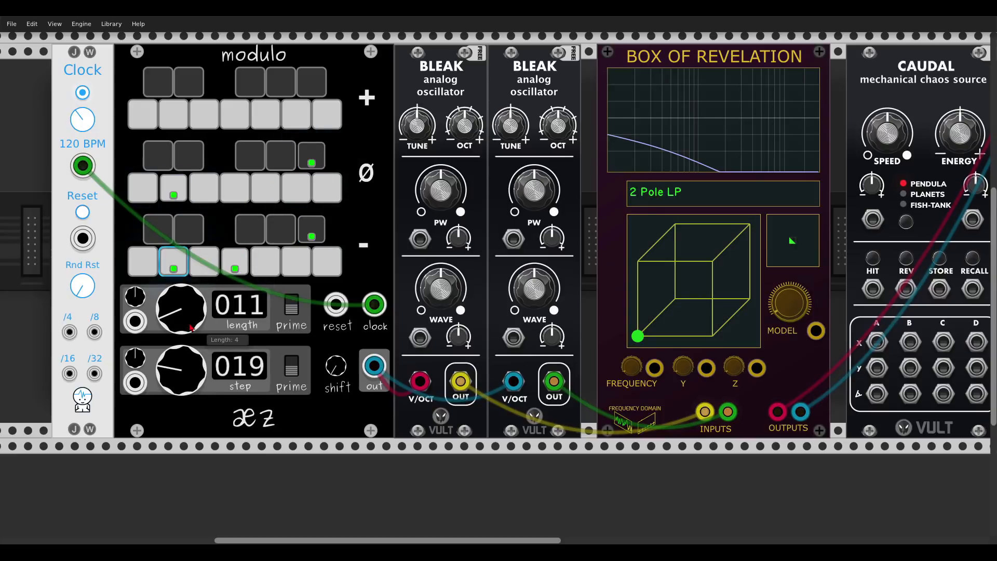
left_click_drag(191, 327, 191, 312)
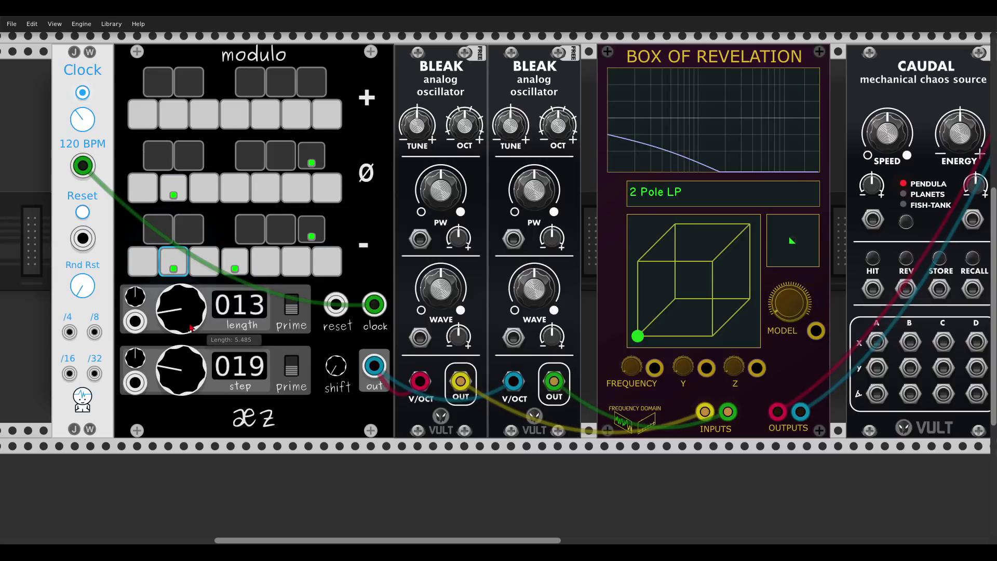
Raise Box of Revelation's Frequency and set 4MIX channel 1's level to 0.45.
left_click_drag(536, 209, 313, 210)
left_click_drag(410, 370, 410, 356)
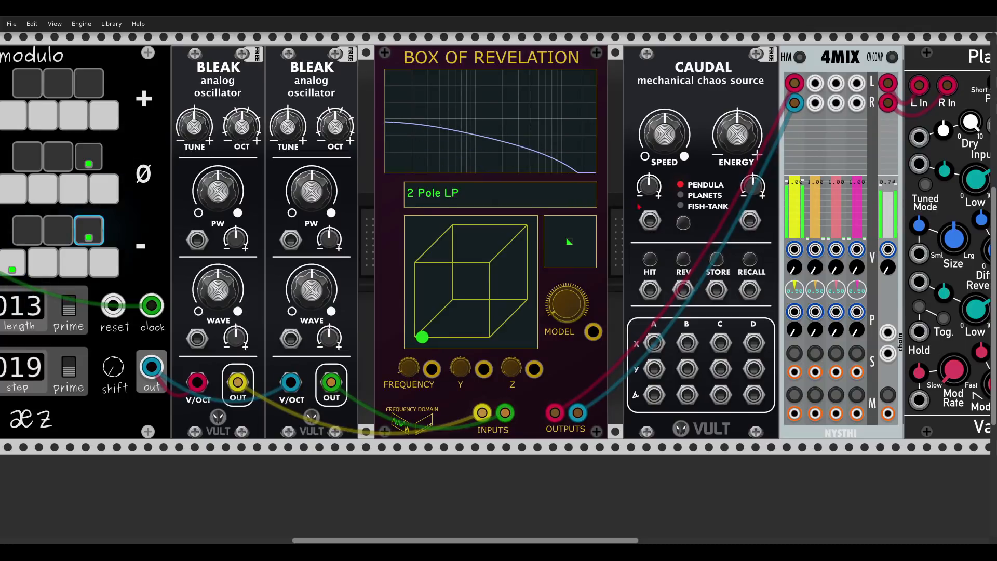
mouse_move(794, 268)
left_mouse_down()
mouse_move(794, 320)
mouse_move(790, 266)
left_mouse_up()
Sweep Box of Revelation's Frequency, Y and Z parameters with the 2 Pole LP model.
left_click_drag(410, 369, 411, 258)
left_click_drag(462, 369, 462, 302)
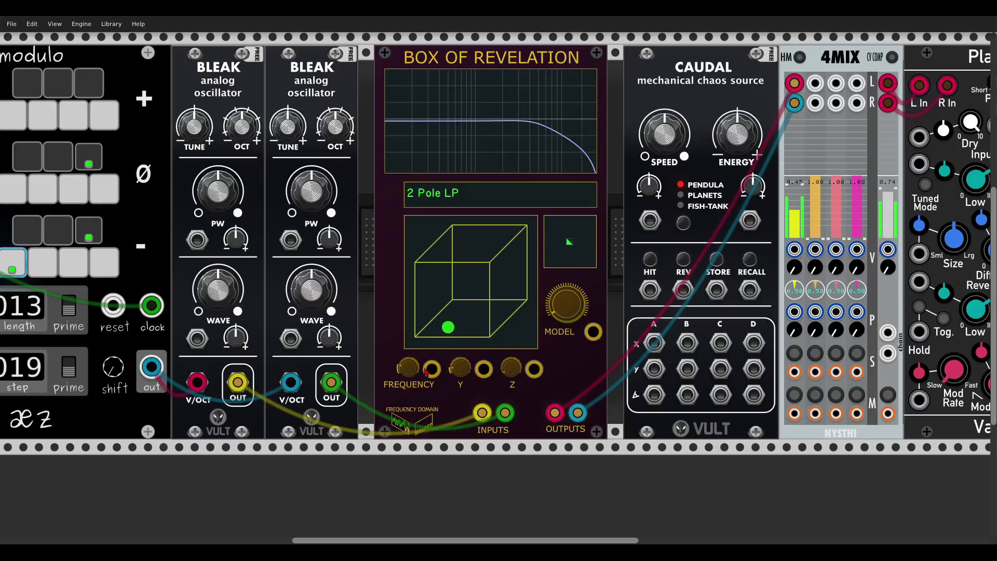
left_click_drag(409, 367, 409, 223)
left_click_drag(511, 367, 511, 275)
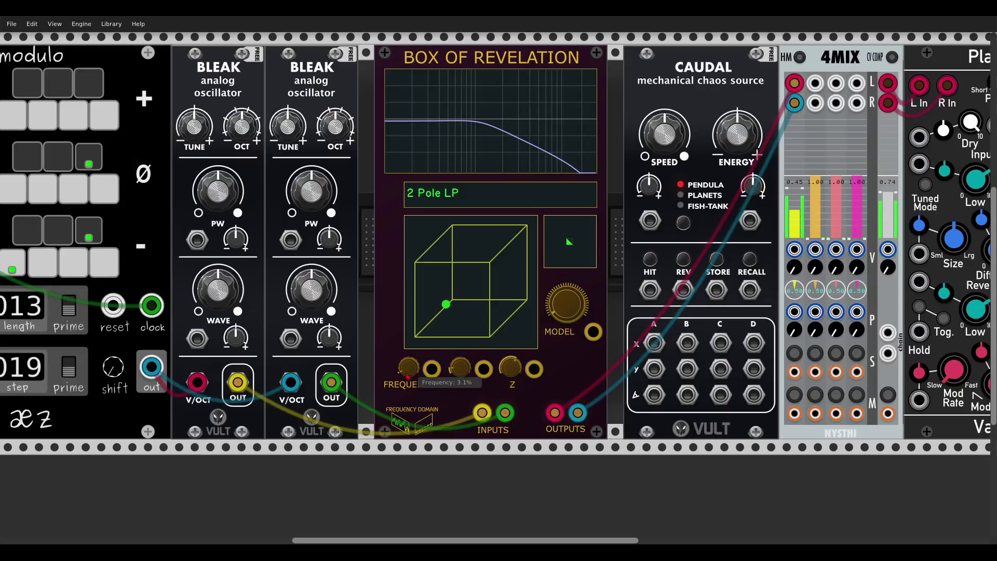
left_click_drag(409, 368, 409, 311)
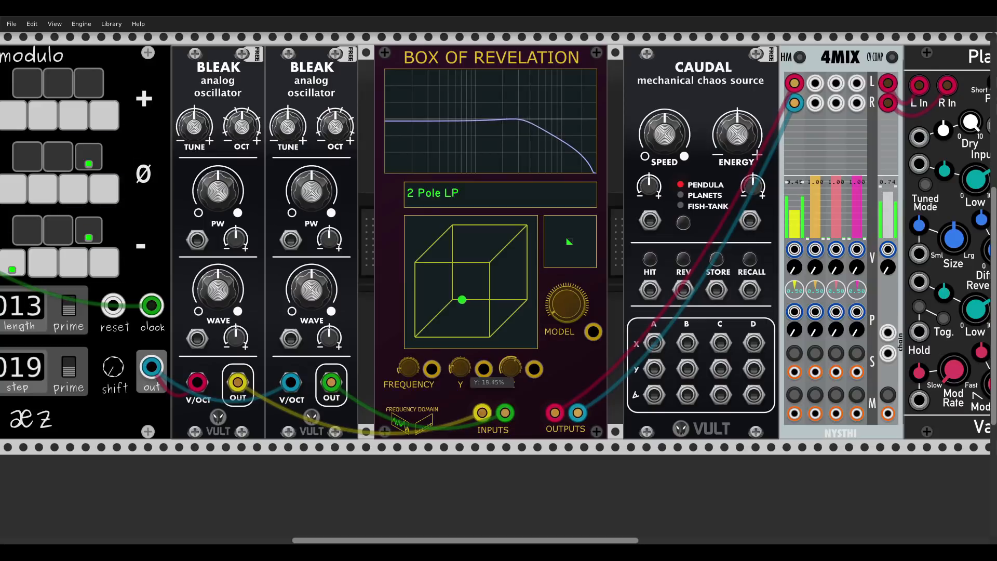
left_click_drag(510, 367, 511, 358)
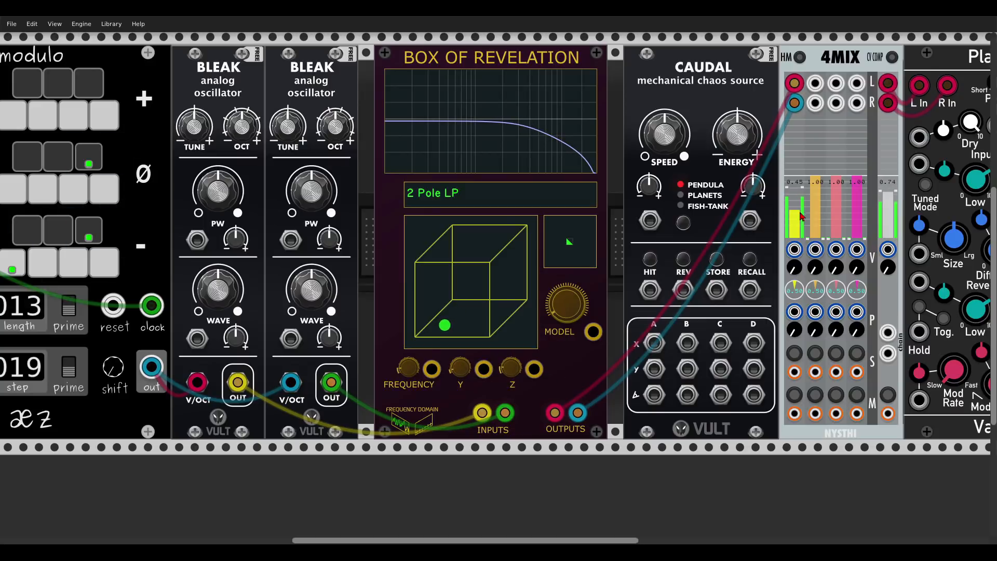
Set 4MIX channel 1's level to 0.29 and sweep Frequency, Y and Z with Box of Revelation's LP and HP Parallel model.
left_click_drag(797, 214, 797, 235)
left_click_drag(566, 303, 566, 299)
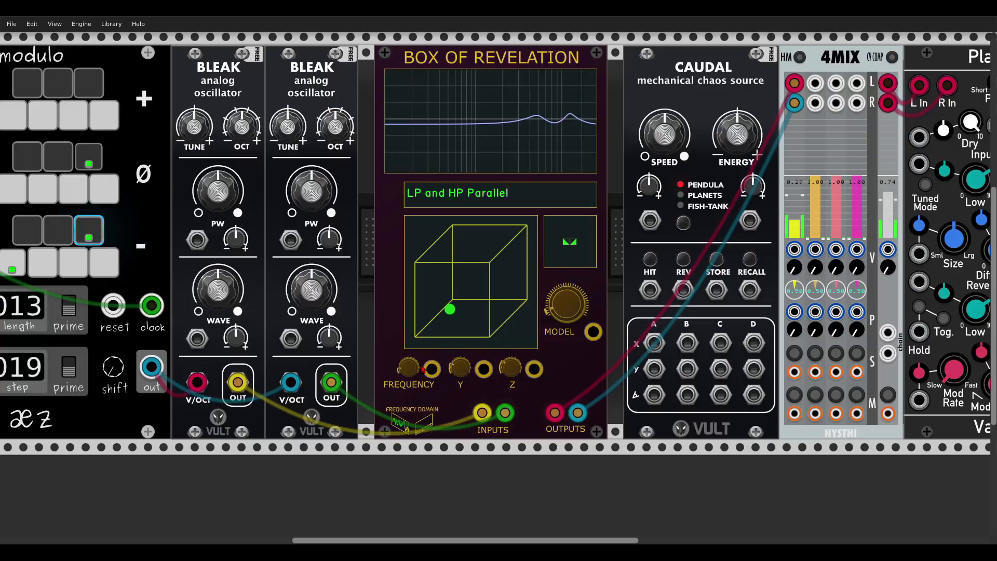
left_click_drag(411, 369, 410, 390)
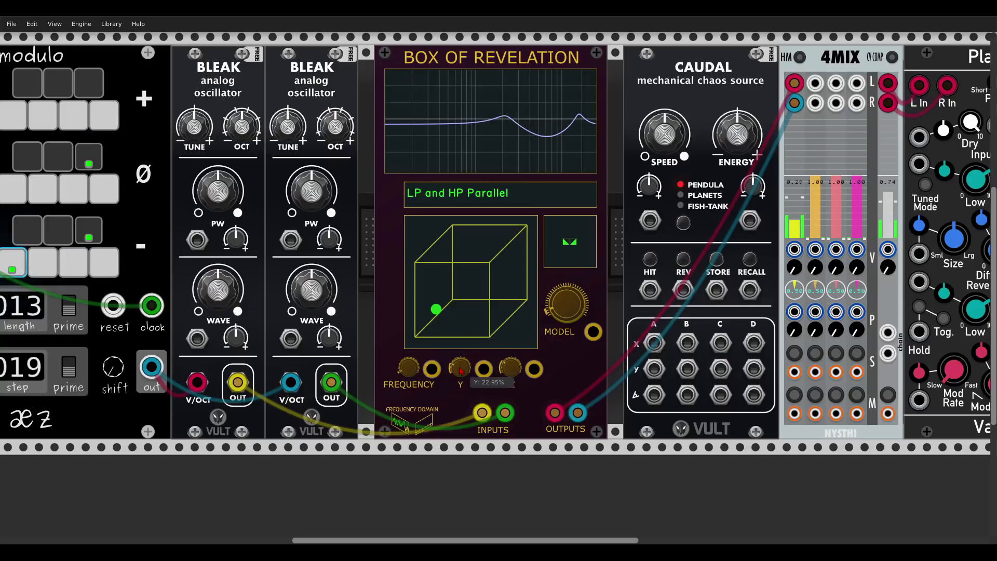
left_click_drag(460, 367, 460, 349)
left_click_drag(511, 368, 511, 346)
mouse_move(410, 387)
left_mouse_down()
mouse_move(410, 350)
mouse_move(410, 374)
left_mouse_up()
Switch Box of Revelation's model to Vowel Cube - AEIO and raise its Frequency.
left_click_drag(562, 313, 563, 307)
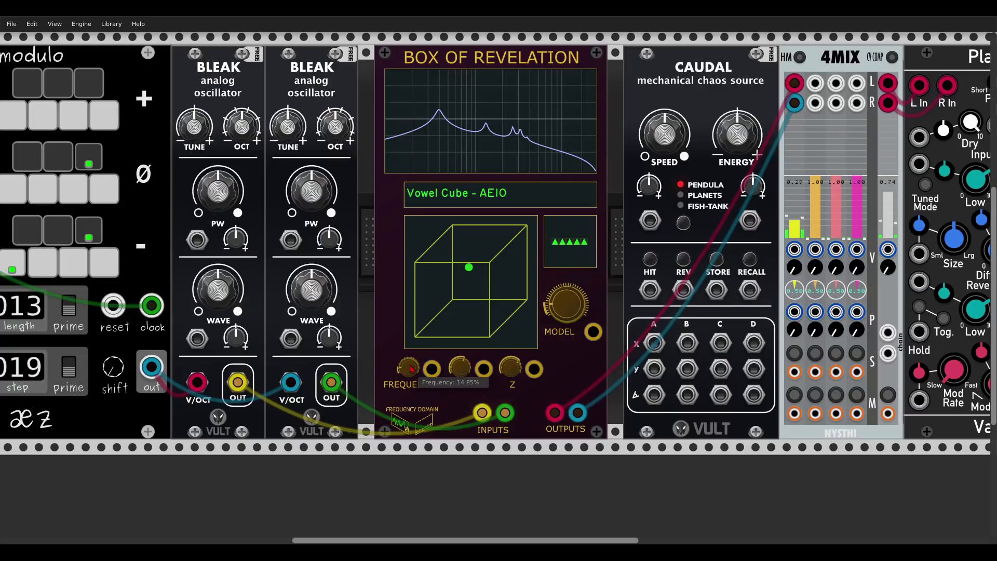
left_click_drag(410, 369, 410, 349)
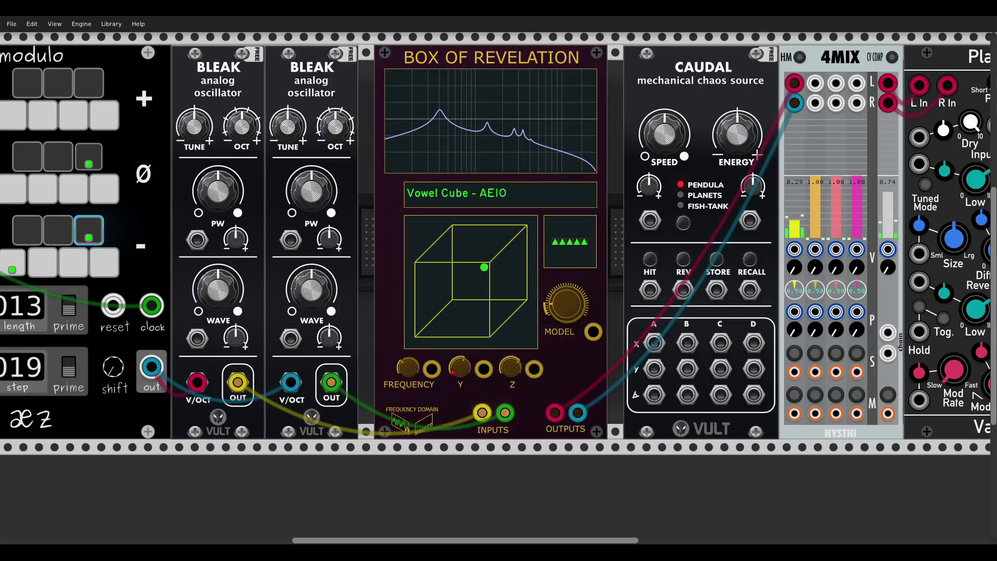
Sweep Box of Revelation's Z, Y and Frequency with the Vowel Cube - AEIO model and set the first BLEAK's Octave to 0.489.
left_click_drag(462, 369, 511, 379)
left_click_drag(408, 368, 408, 389)
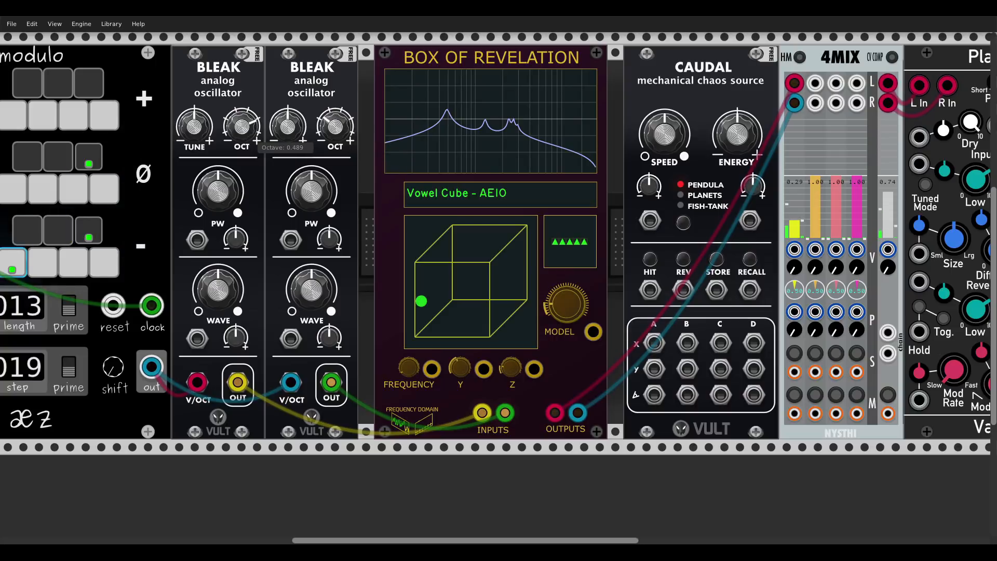
left_click_drag(416, 381, 465, 305)
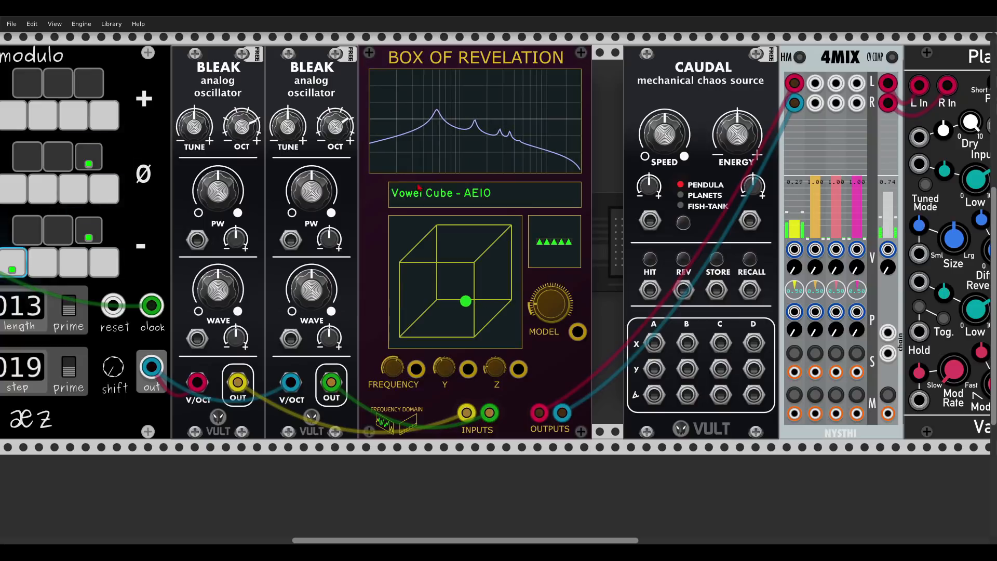
Move Box of Revelation beside CAUDAL and patch CAUDAL's A x, B y and C z outputs into its Frequency, Y and Z inputs.
left_click_drag(419, 187, 450, 188)
left_click_drag(654, 343, 550, 369)
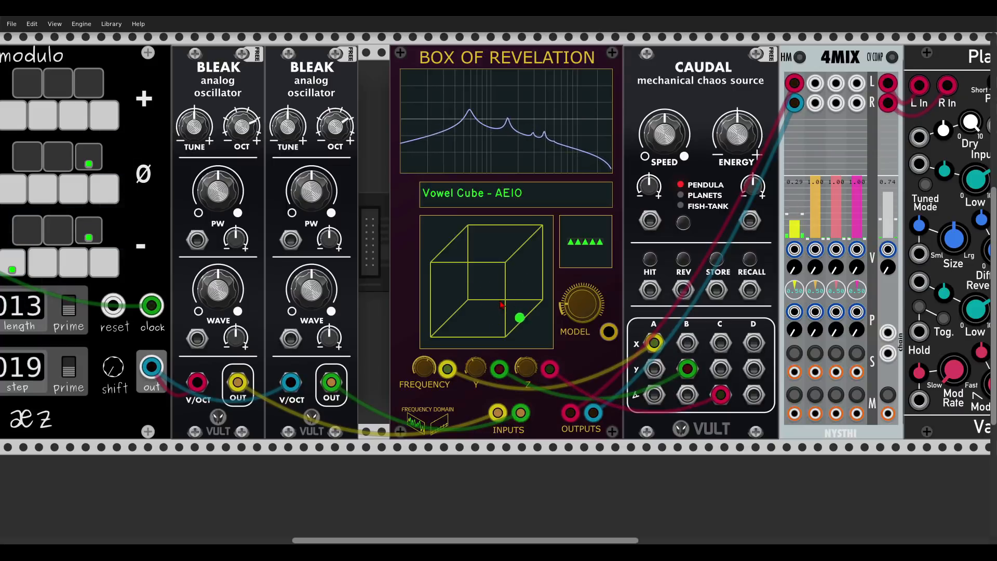
Switch Box of Revelation's model to Formant Notcher and on to Filtered Notcher, raising 4MIX channel 1's level to 0.73.
left_click_drag(576, 310, 576, 302)
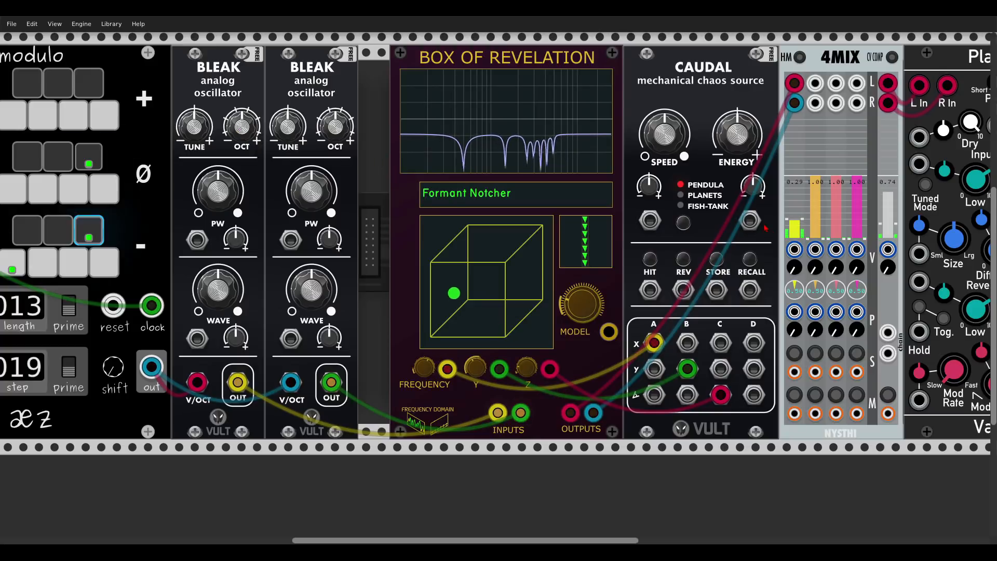
mouse_move(793, 223)
left_mouse_down()
mouse_move(788, 178)
mouse_move(789, 214)
left_mouse_up()
left_click(609, 331)
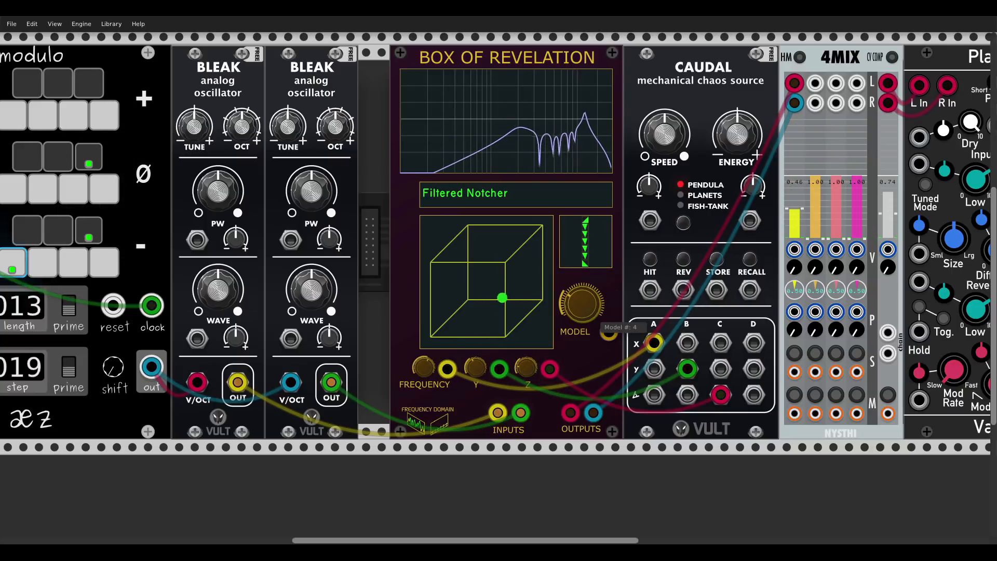
left_click_drag(790, 228, 790, 201)
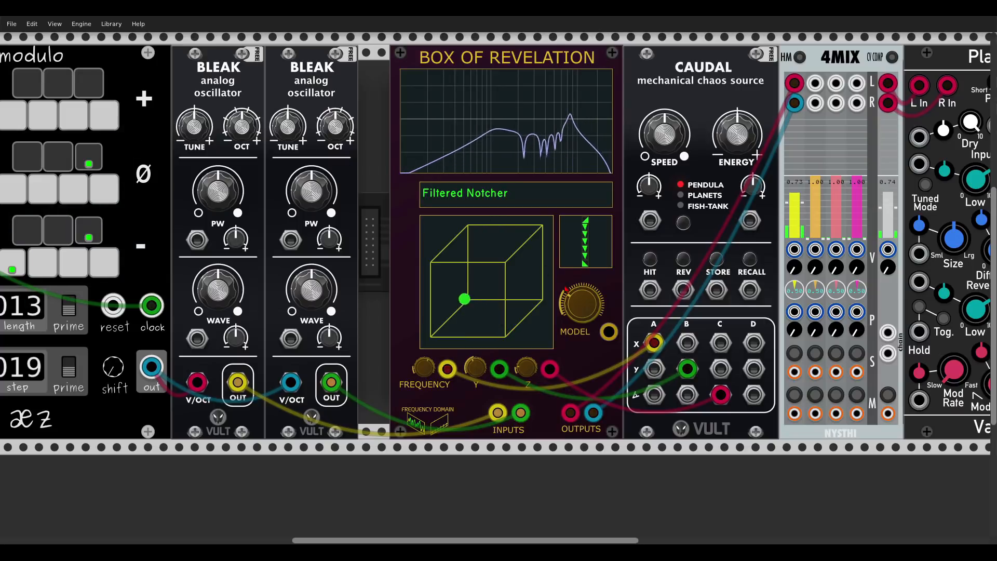
Switch Box of Revelation's model through Lowrider to NL 2 Pole LP and lower 4MIX channel 1's level to 0.21.
left_click_drag(582, 305, 582, 297)
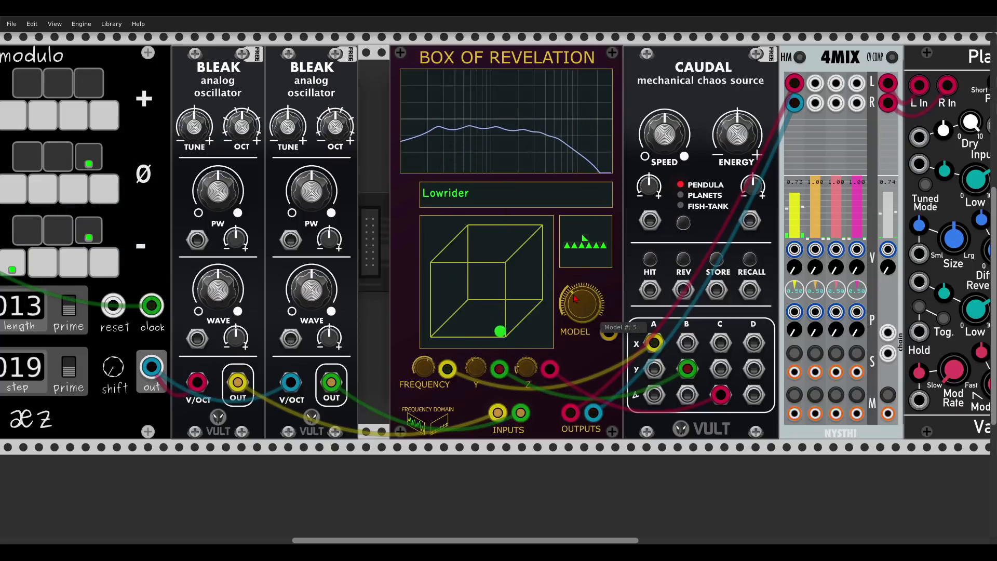
left_click_drag(575, 308, 575, 294)
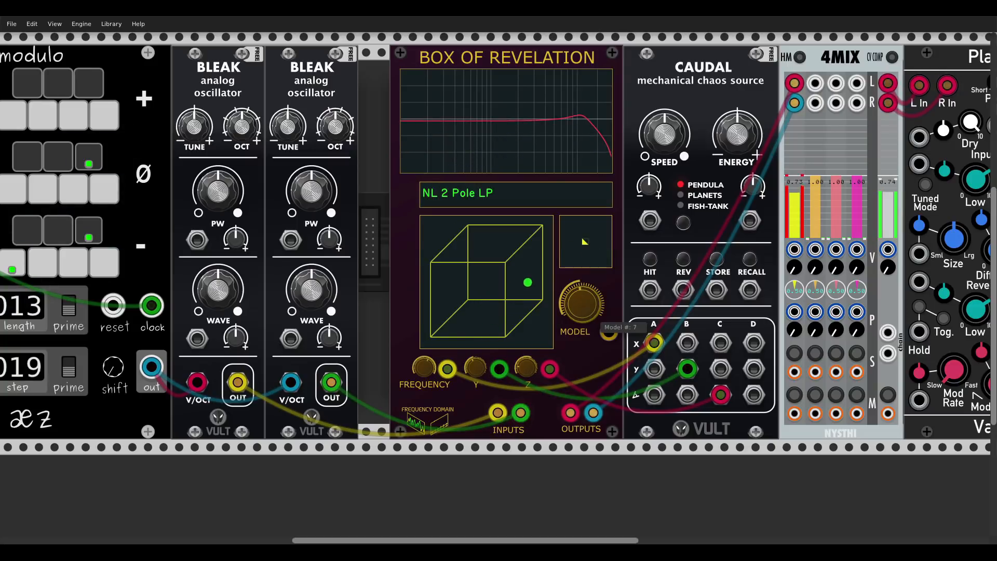
left_click_drag(798, 257, 792, 267)
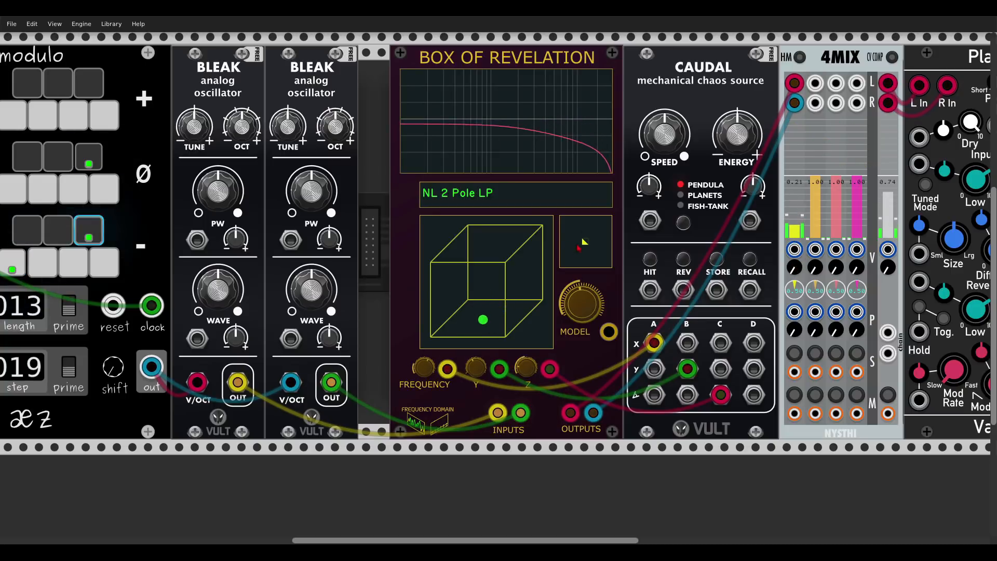
Look at Box of Revelation's option for loading a model cube file.
right_click(583, 243)
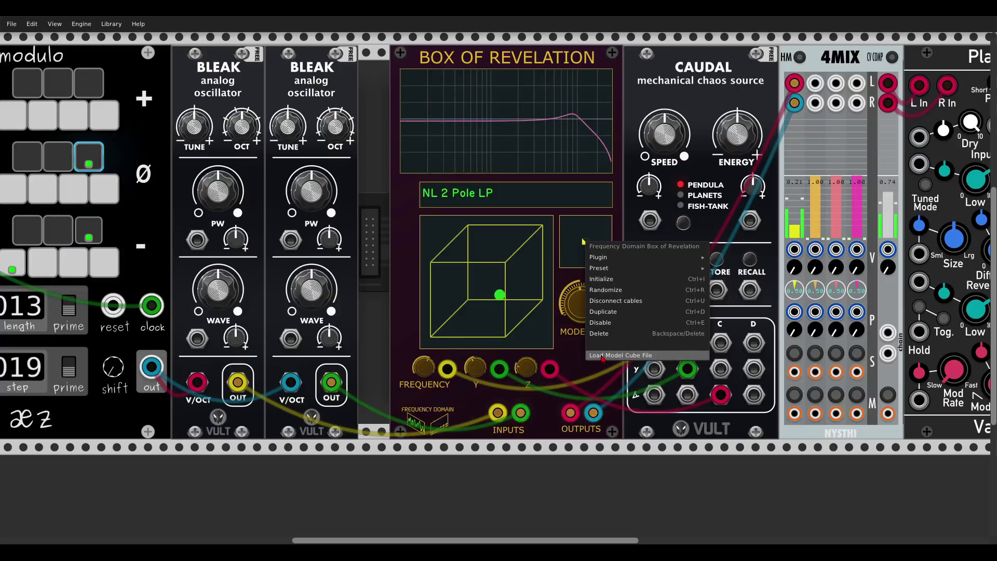
left_click(571, 362)
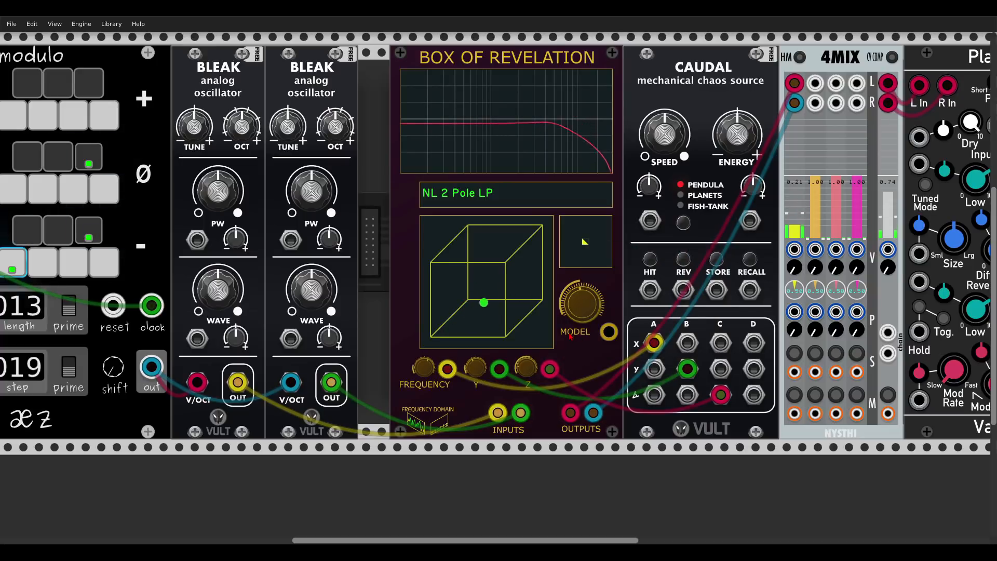
Raise CAUDAL's Speed to 1 and bring it back down to about 0.112.
mouse_move(577, 315)
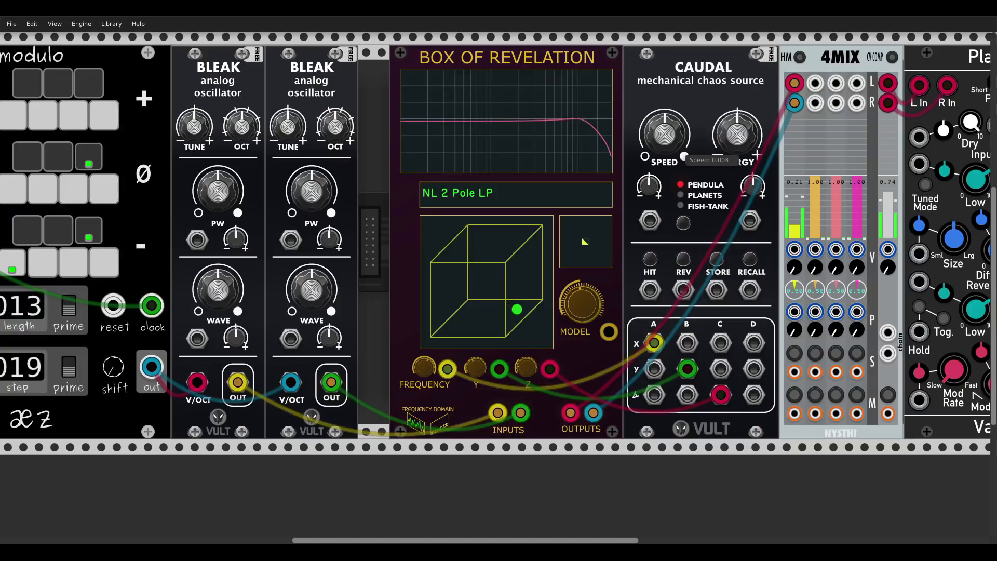
left_click_drag(662, 145, 662, 81)
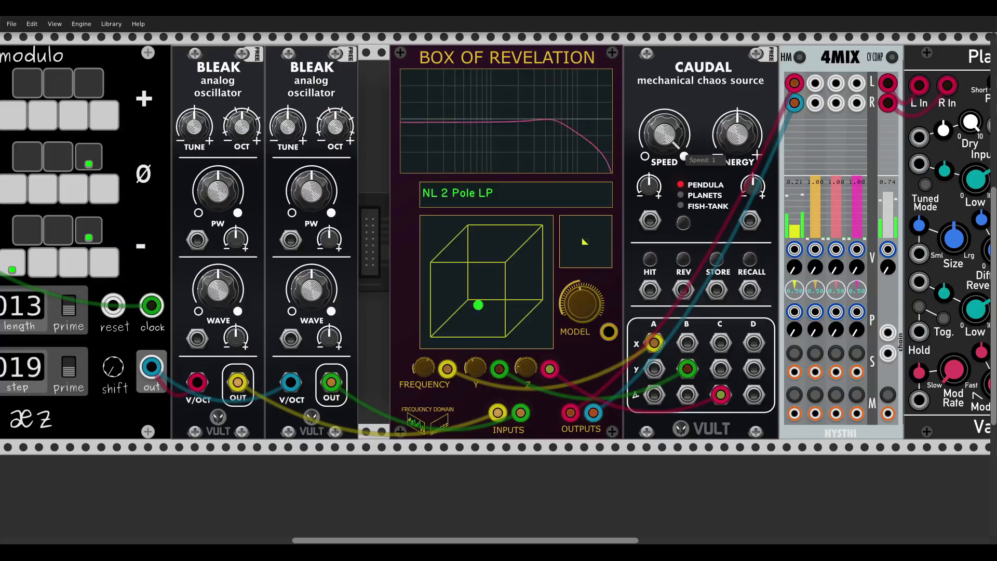
left_click_drag(664, 134, 665, 249)
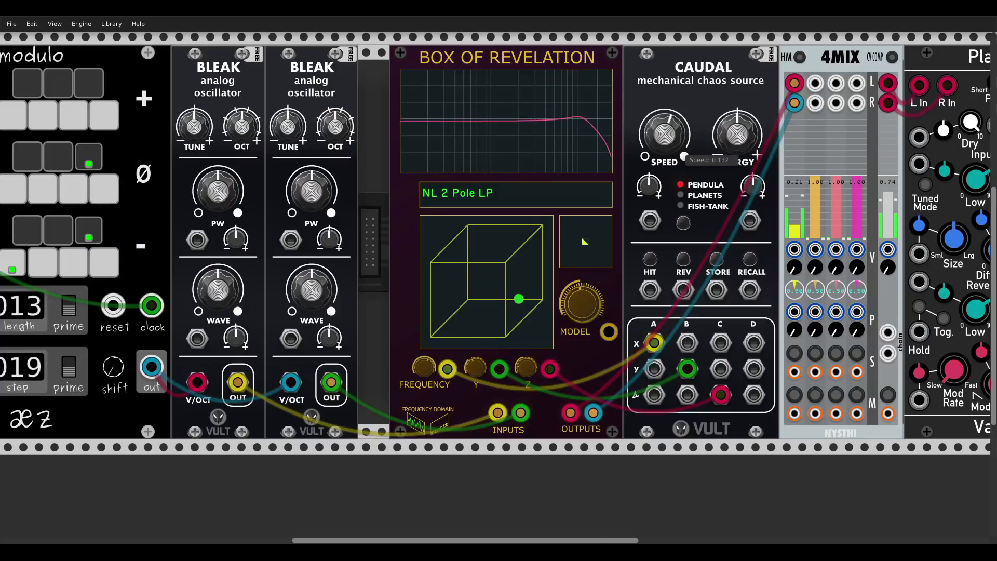
Switch Box of Revelation's model through Saturated LP and HP Parallel to NL Growel Cube - AEIO and raise 4MIX channel 1's level to 0.85.
left_click_drag(582, 304, 581, 273)
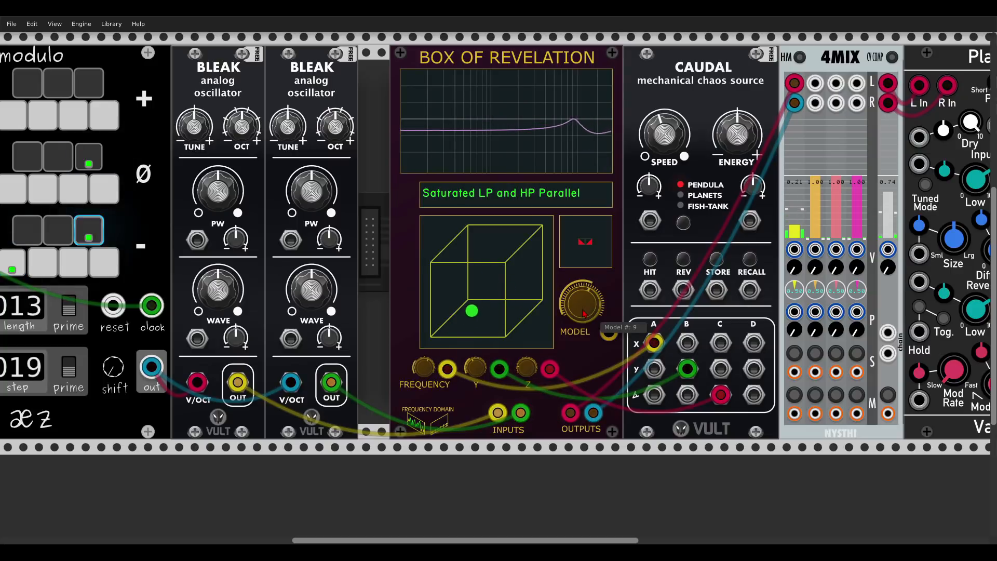
left_click_drag(583, 313, 583, 306)
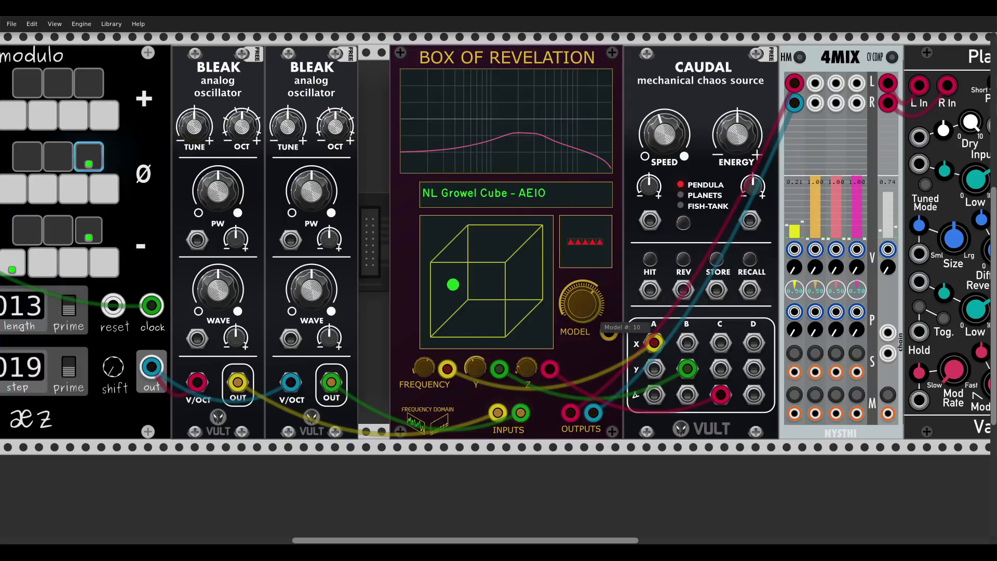
left_click_drag(790, 211, 782, 160)
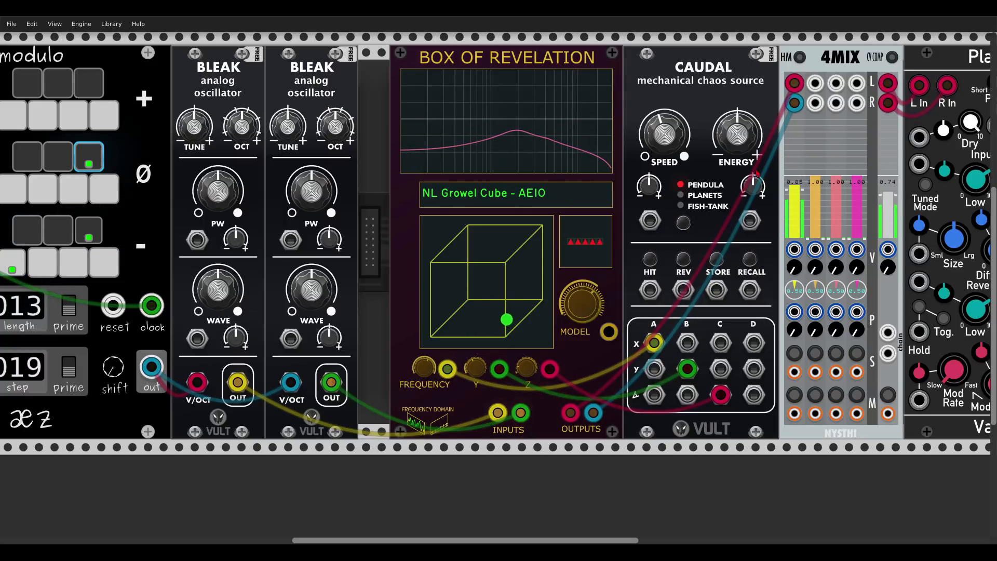
Set CAUDAL to PLANETS mode and Box of Revelation's model to Upside-Down Cake, with 4MIX channel 1's level at 0.33.
mouse_move(666, 136)
left_mouse_down()
mouse_move(667, 88)
mouse_move(666, 146)
left_mouse_up()
left_click(682, 223)
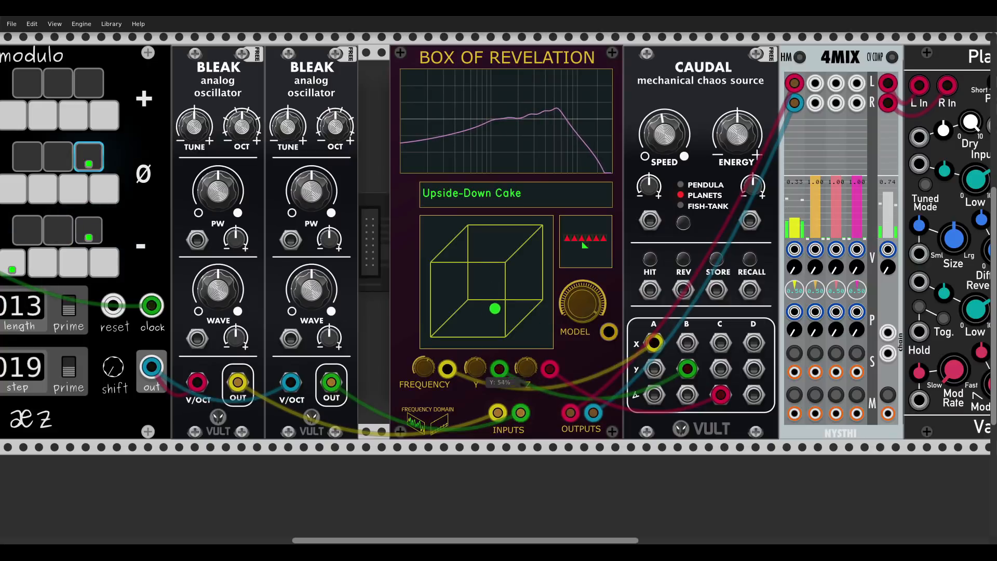
mouse_move(431, 373)
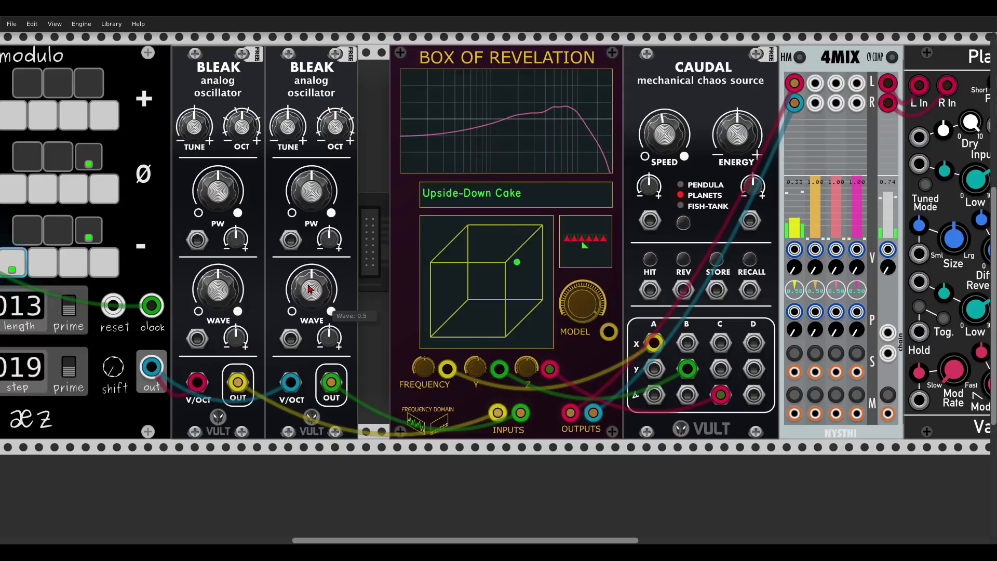
Patch CAUDAL's B x and B z outputs to the second and first BLEAK's Wave inputs, with Wave Modulation 1 on the first and negative on the second.
left_click_drag(311, 289, 310, 140)
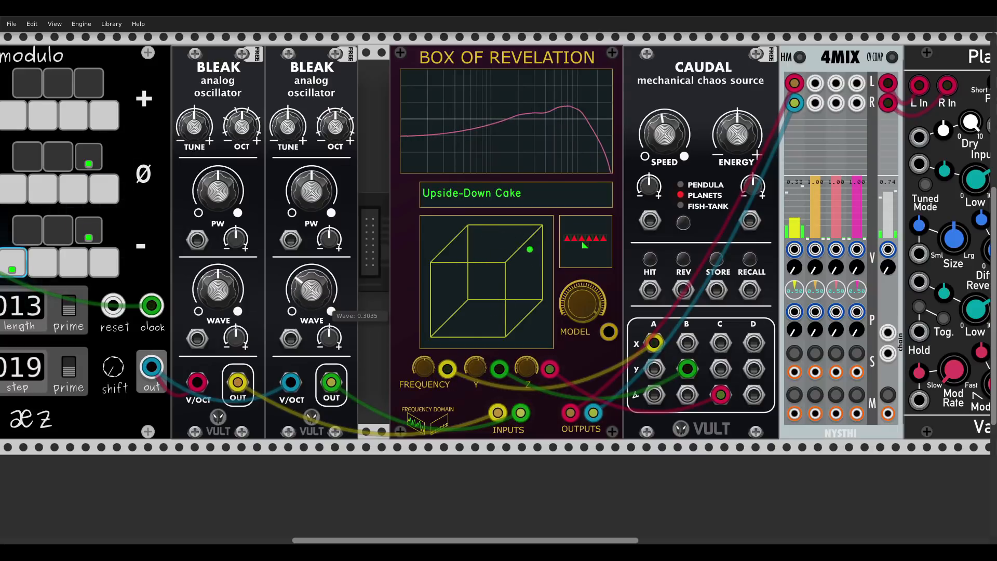
left_click_drag(290, 339, 687, 343)
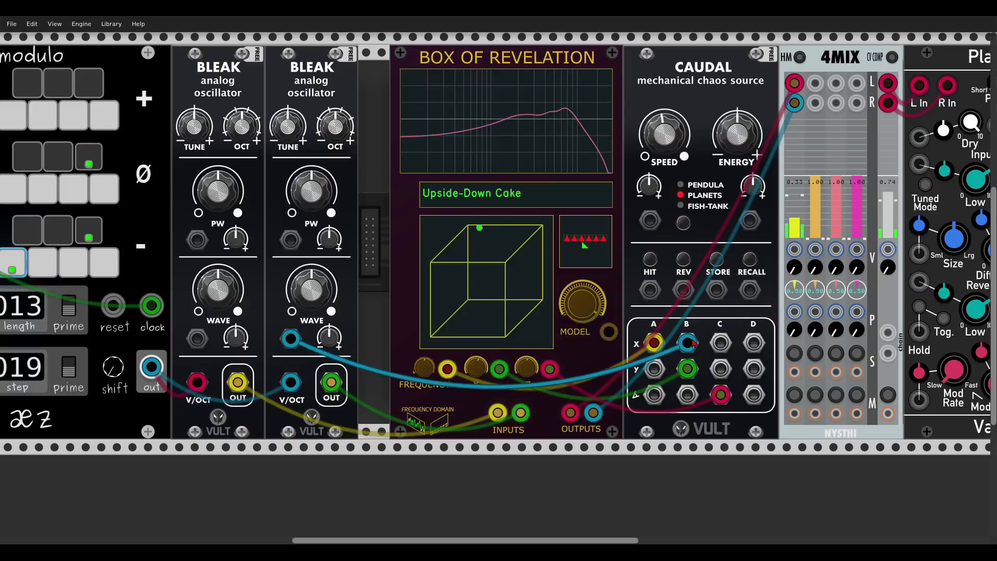
left_click_drag(687, 395, 226, 311)
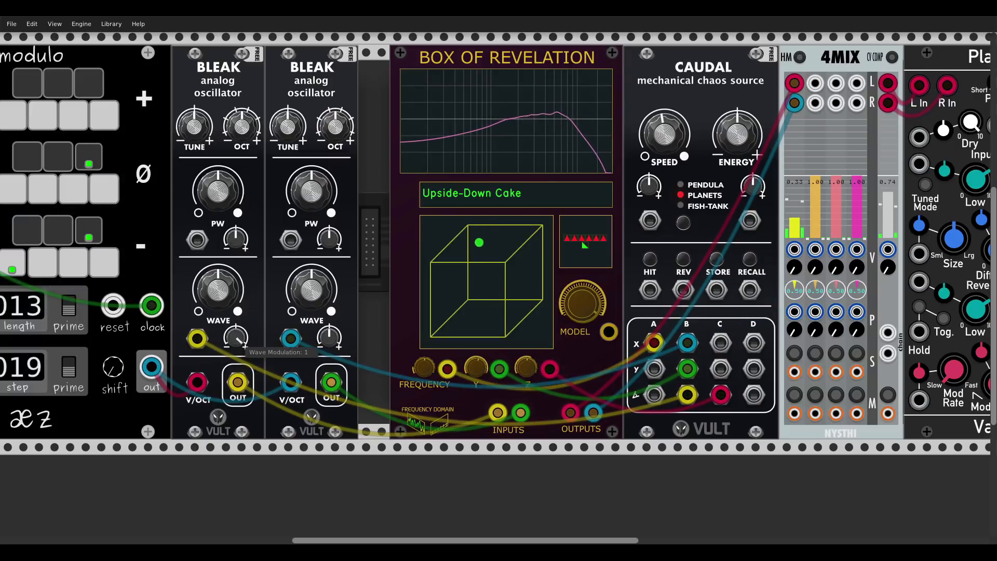
left_click_drag(328, 338, 331, 347)
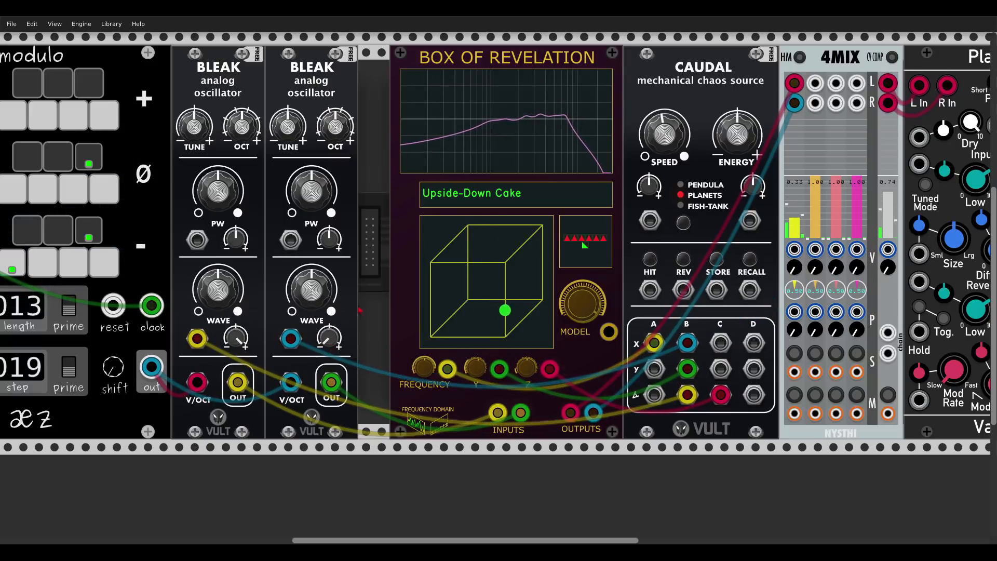
Patch CAUDAL's C x and C y outputs to the second and first BLEAK's PW inputs, with negative PW Modulation on the first and positive on the second.
left_click_drag(290, 240, 235, 250)
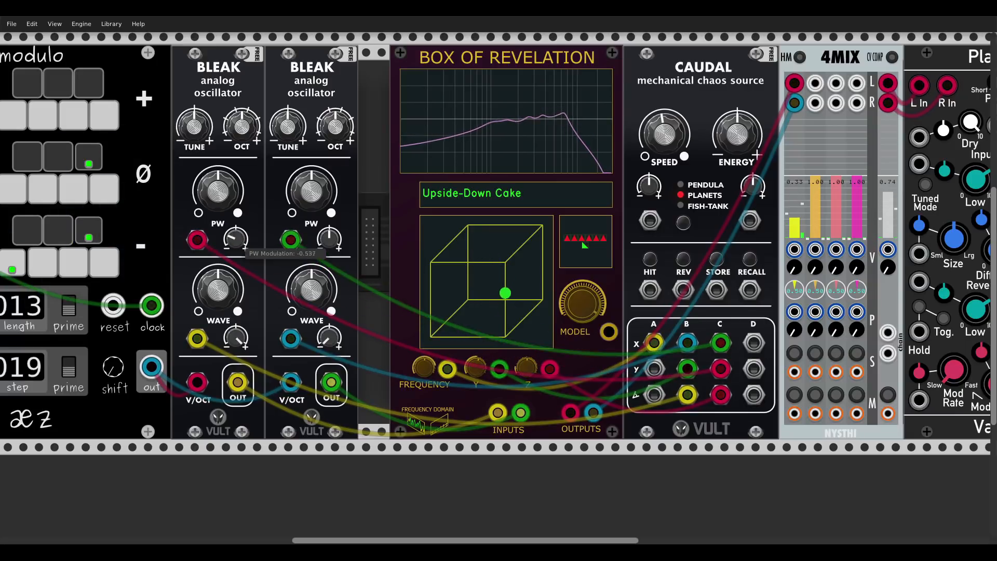
left_click_drag(330, 243, 330, 239)
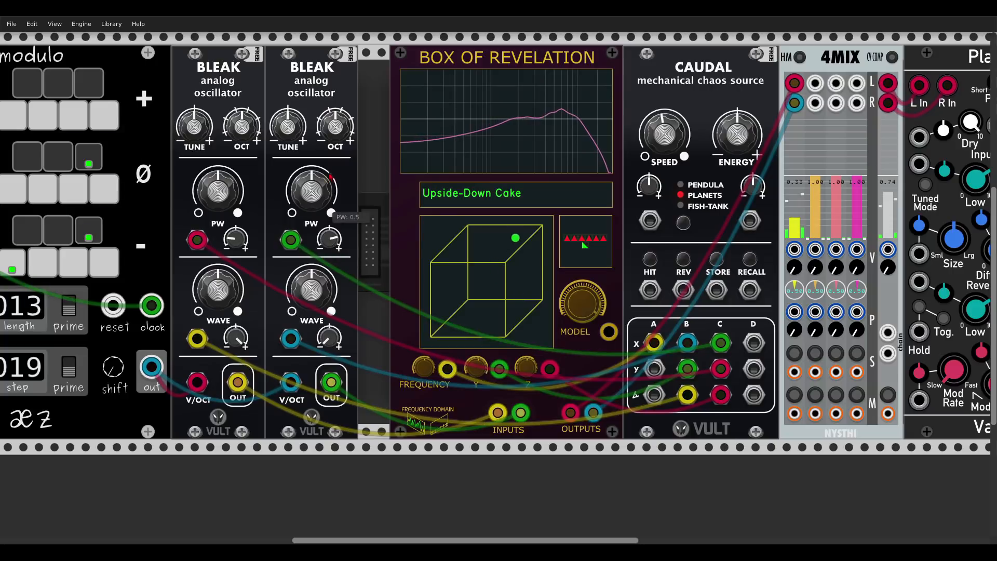
Try lowering the second BLEAK's Octave to -0.459 and reset it to its default.
left_click_drag(341, 134, 341, 148)
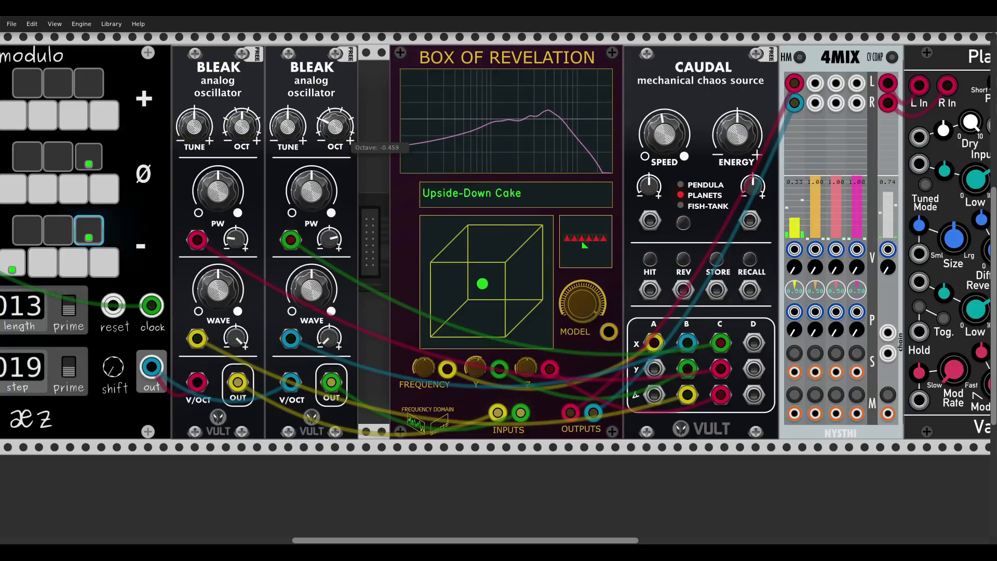
double_click(341, 136)
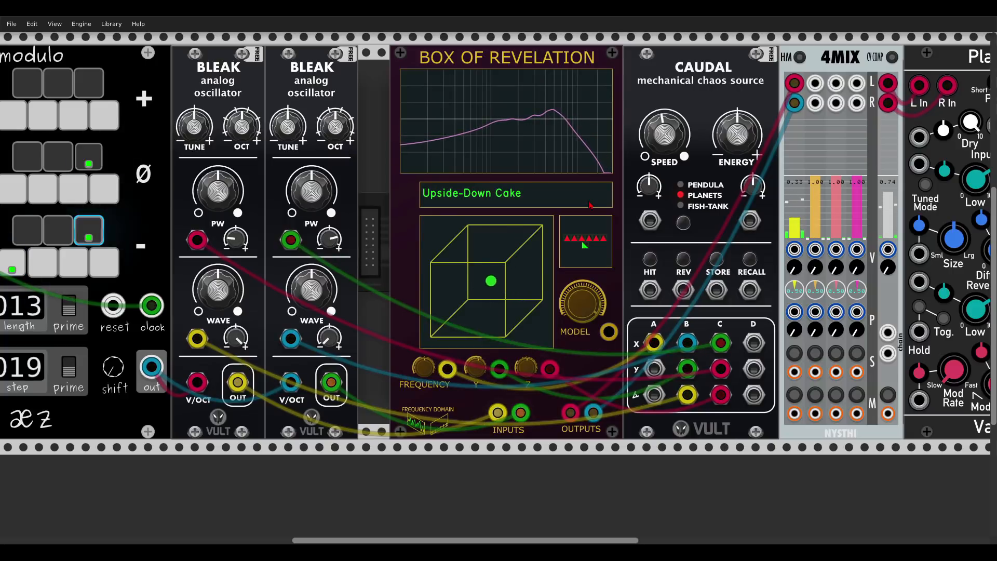
Set 4MIX channel 1's level to 0.43 and raise CAUDAL's Speed to about 0.223.
mouse_move(797, 217)
left_mouse_down()
mouse_move(797, 197)
mouse_move(795, 211)
left_mouse_up()
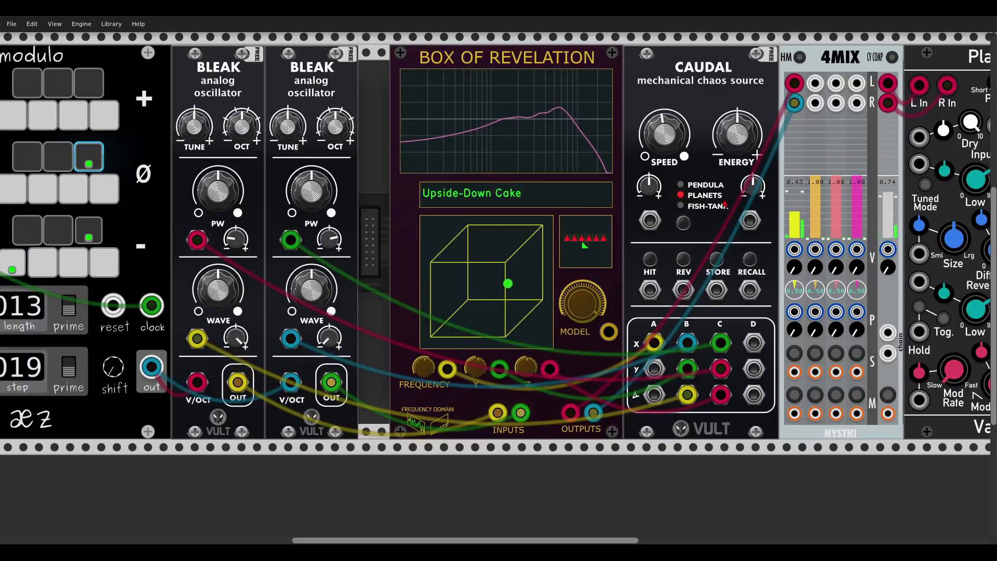
mouse_move(681, 151)
left_mouse_down()
mouse_move(681, 165)
mouse_move(674, 145)
left_mouse_up()
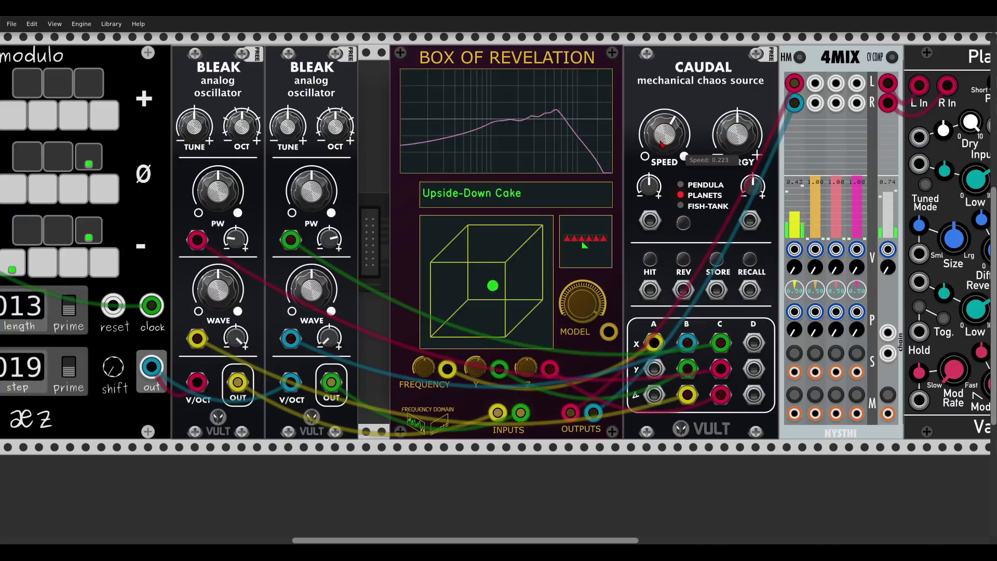
mouse_move(670, 144)
left_mouse_down()
mouse_move(662, 161)
mouse_move(662, 145)
left_mouse_up()
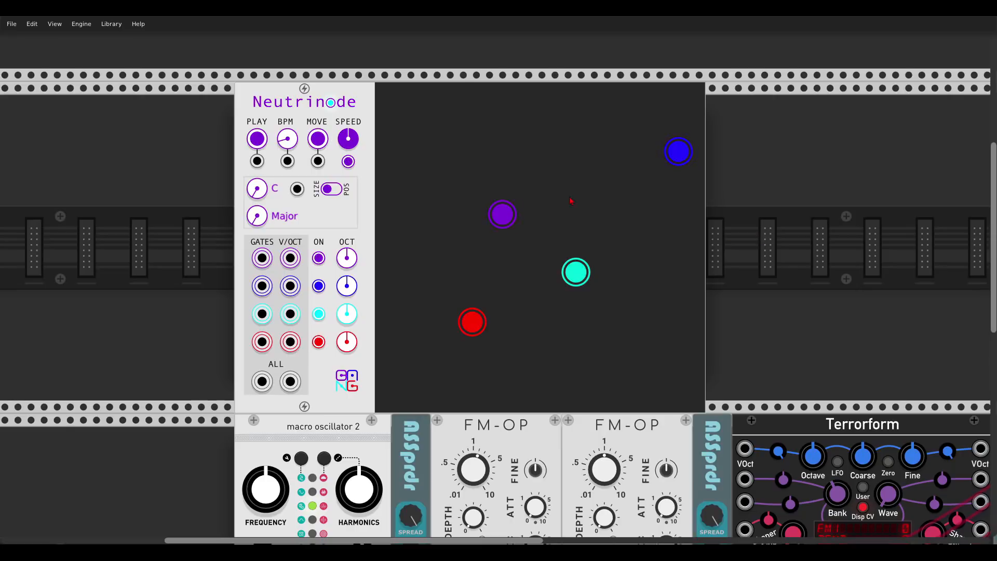
Place three particles among Neutrinode's coloured nodes, move the purple node up and outward, and set the scale to Minor.
left_click(572, 181)
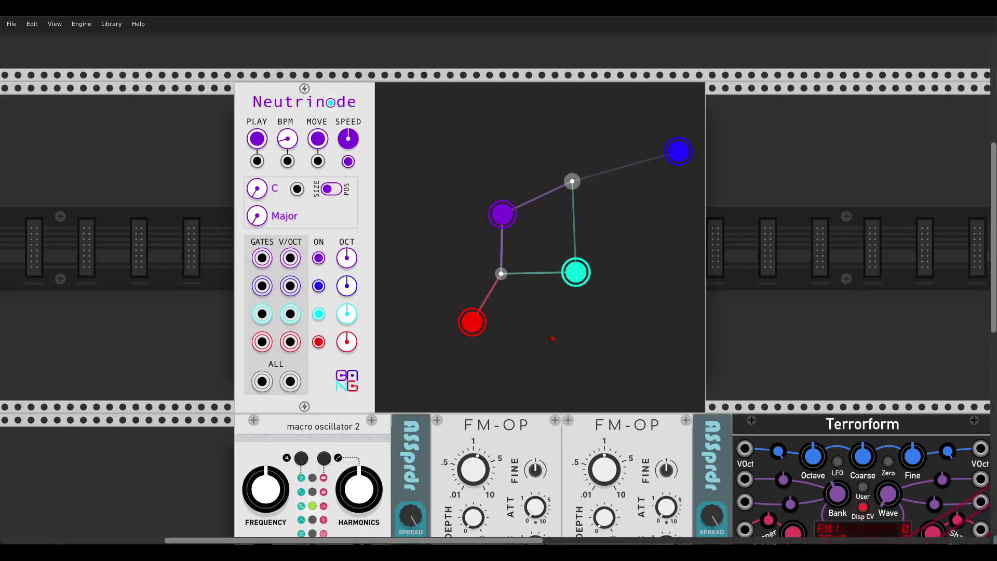
left_click(578, 358)
mouse_move(578, 357)
left_mouse_down()
mouse_move(594, 348)
mouse_move(586, 352)
left_mouse_up()
left_click_drag(506, 217, 465, 170)
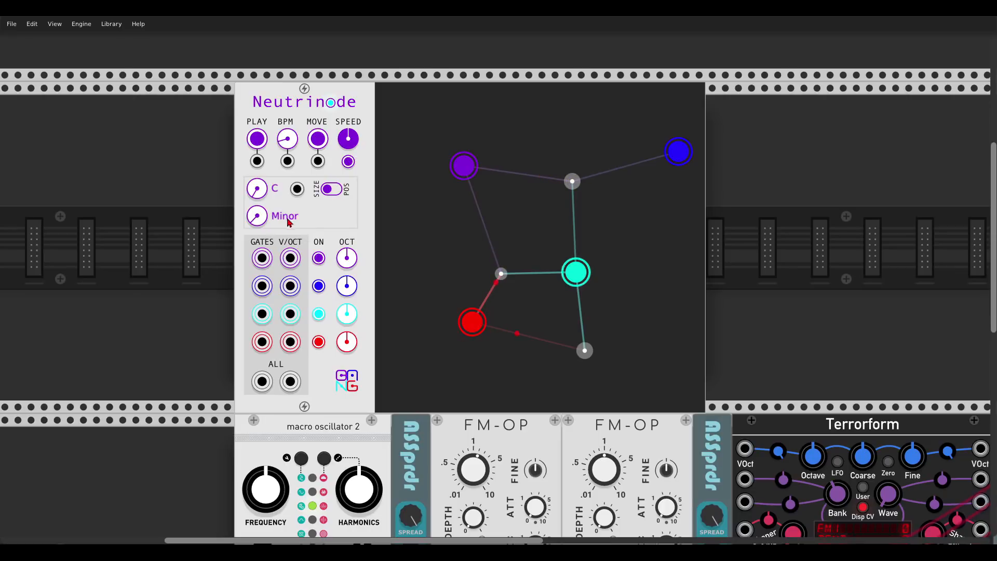
Examine the voices below Neutrinode: macro oscillator 2, the FM-OP pair and Terrorform, and their routing into 4MIX.
scroll(830, 365, "down", 5)
scroll(658, 177, "down", 3)
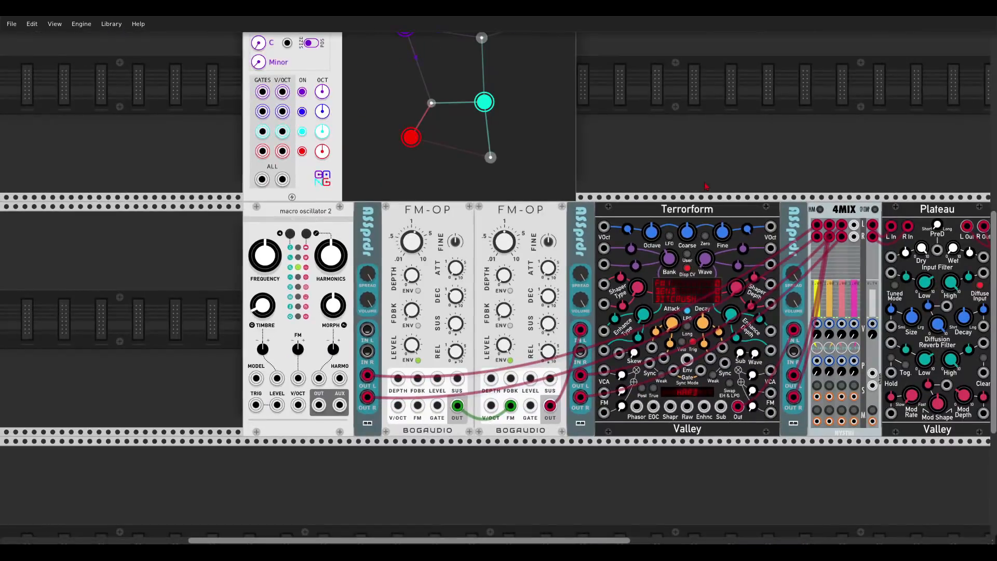
scroll(657, 177, "up", 3)
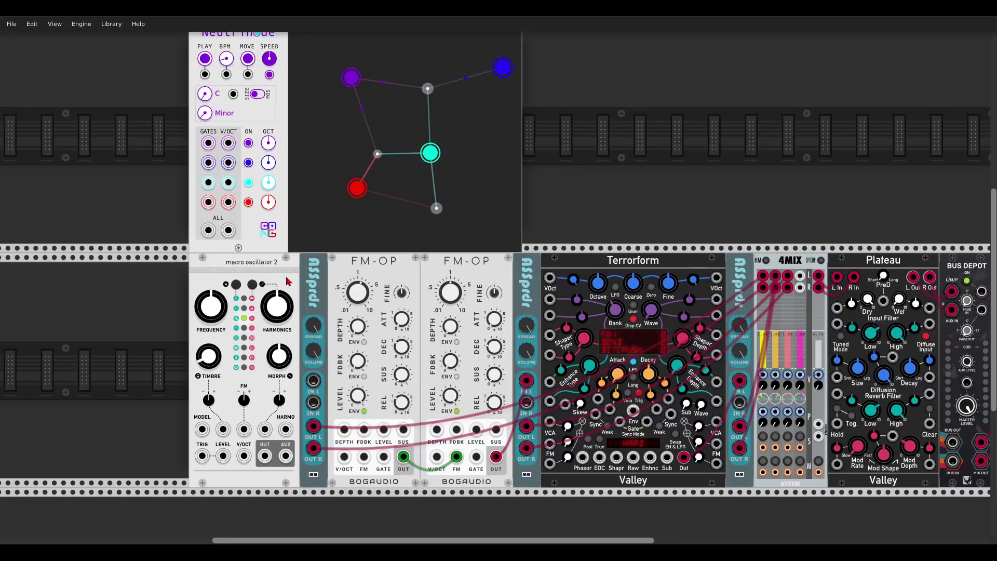
mouse_move(573, 280)
mouse_move(583, 345)
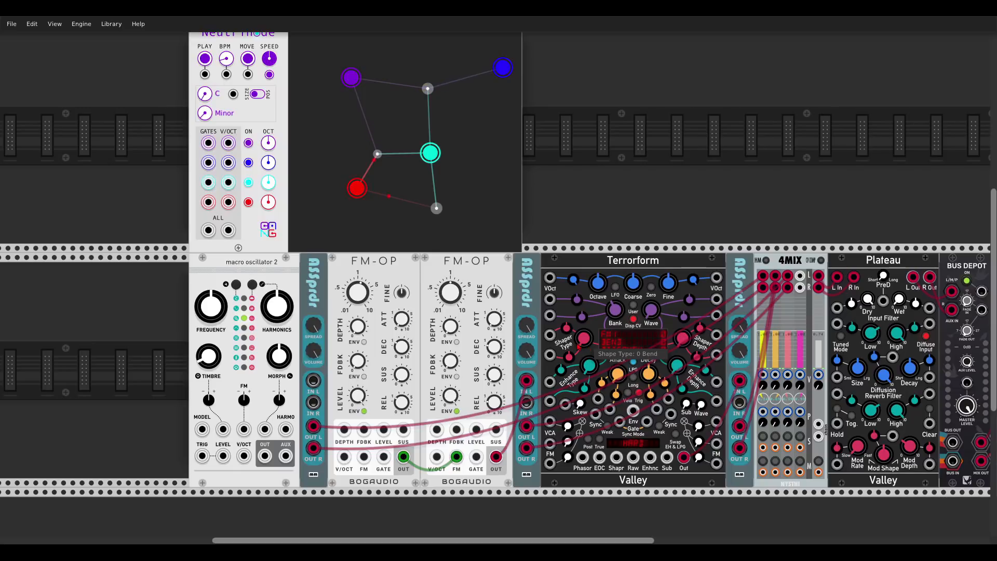
Patch Neutrinode's purple gate and V/OCT to macro oscillator 2's TRIG and V/OCT, and its OUT to the adjacent spreader's IN L.
left_click_drag(208, 144, 202, 455)
left_click_drag(264, 457, 313, 380)
left_click_drag(229, 144, 244, 456)
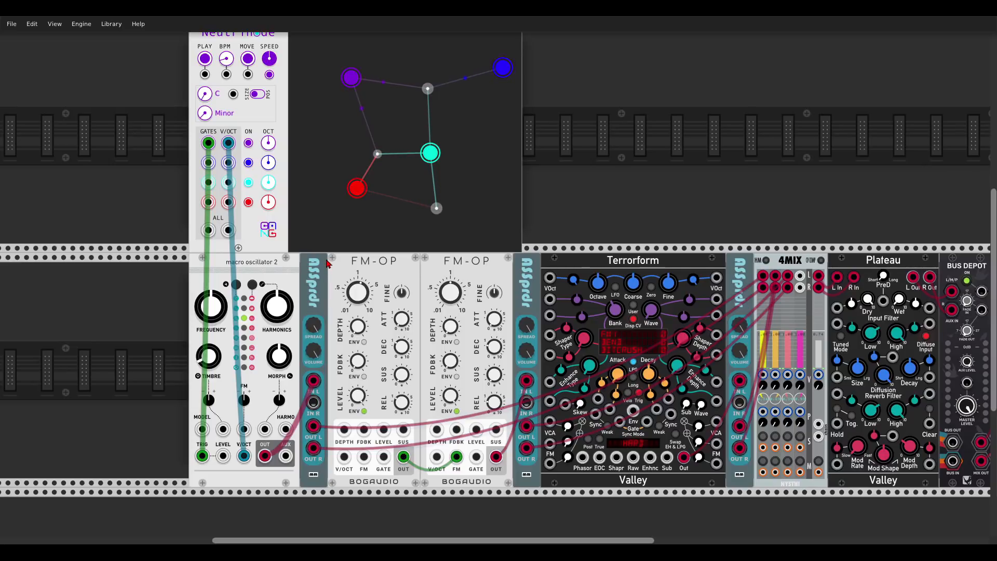
Add two particles near the purple node, nudge the lower one upward, and set Neutrinode's SIZE/POS switch to POS.
scroll(334, 126, "up", 5)
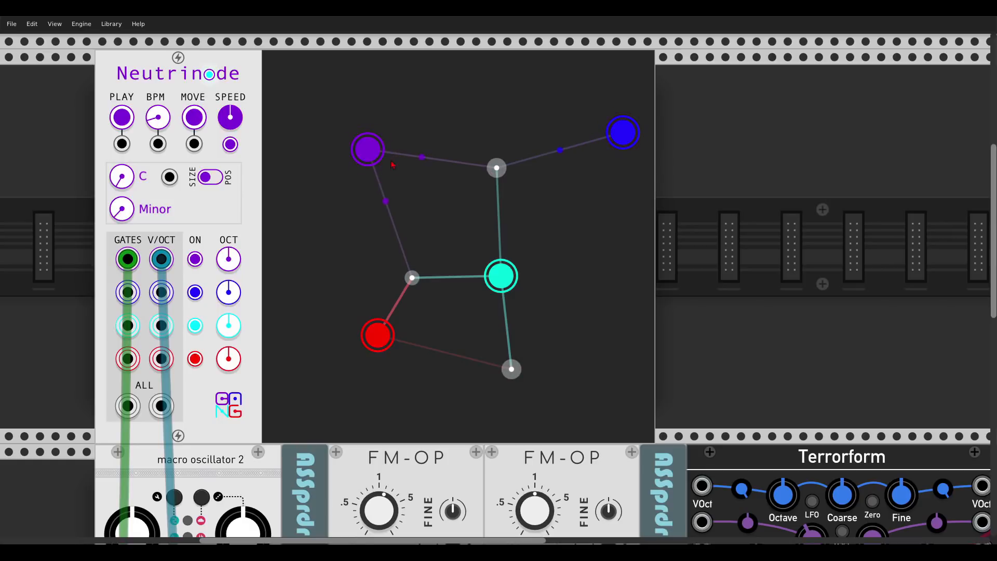
left_click(444, 131)
left_click(434, 230)
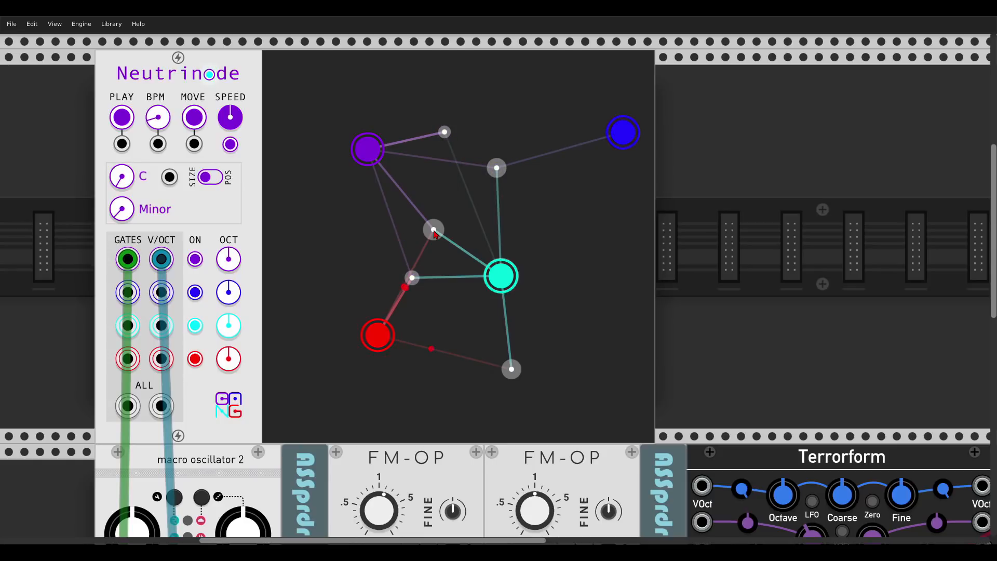
left_click_drag(434, 231, 437, 215)
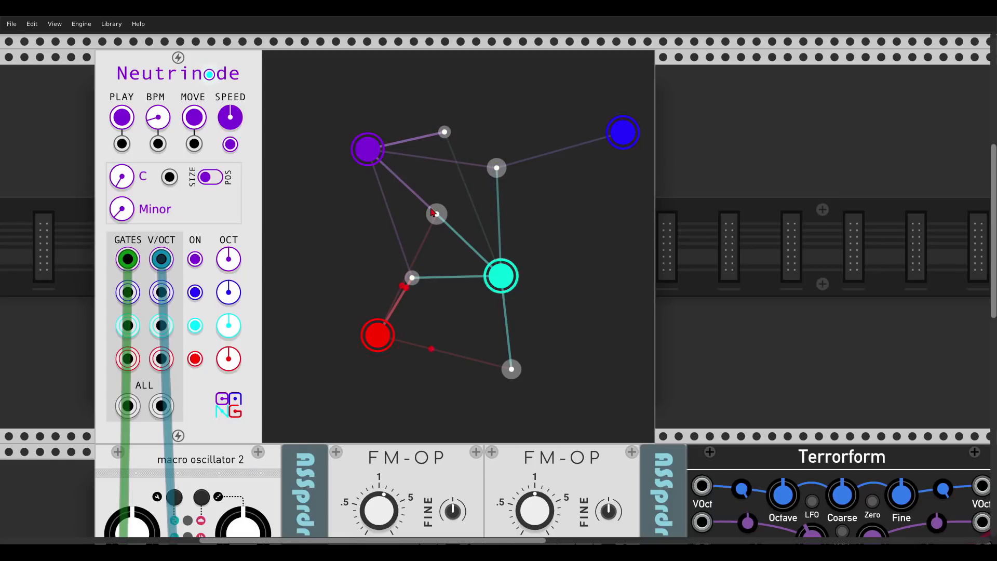
left_click(219, 179)
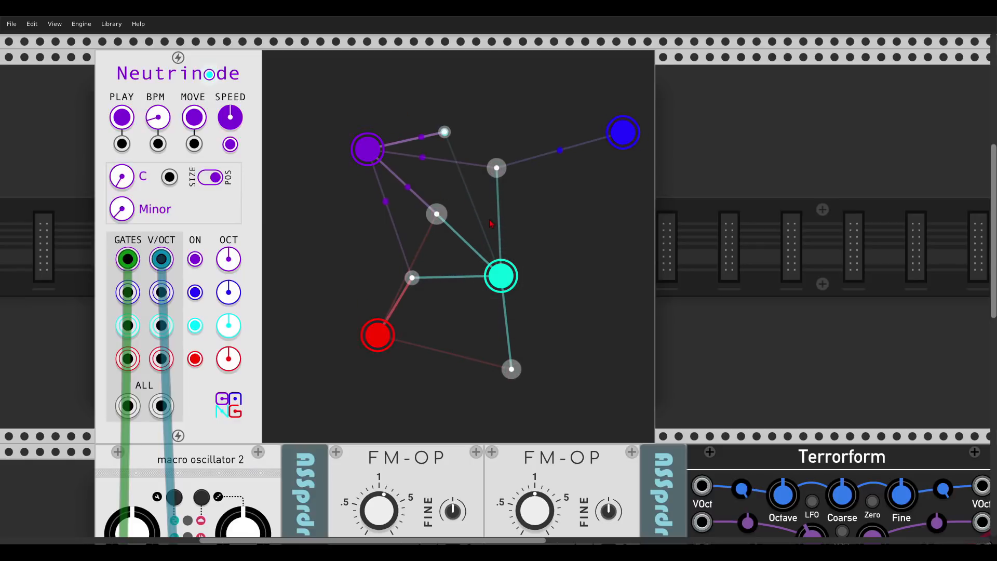
Patch Neutrinode's blue gate and V/OCT outputs to the GATE and V/OCT inputs of both FM-OPs.
scroll(490, 223, "down", 5)
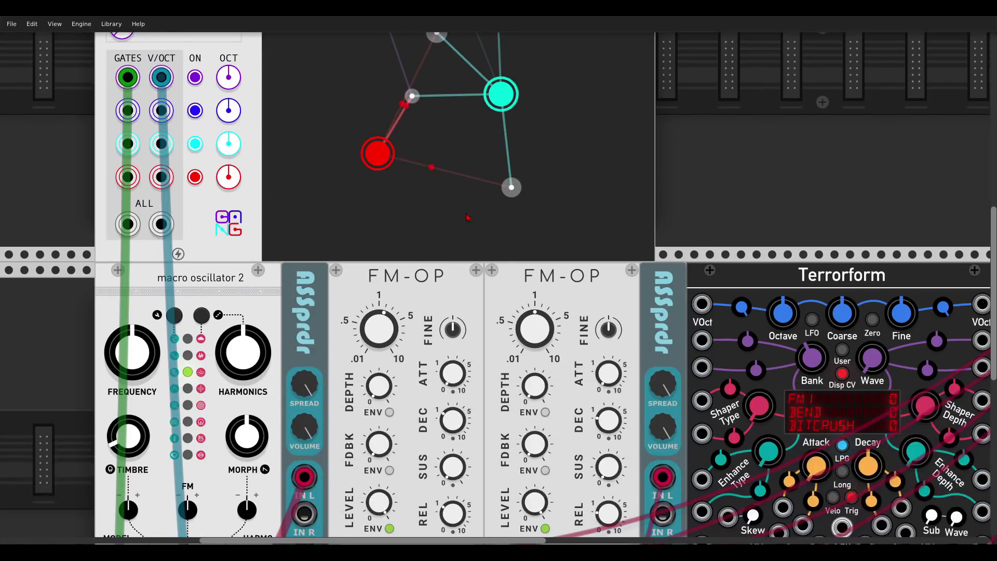
scroll(462, 215, "down", 3)
left_click_drag(267, 154, 439, 445)
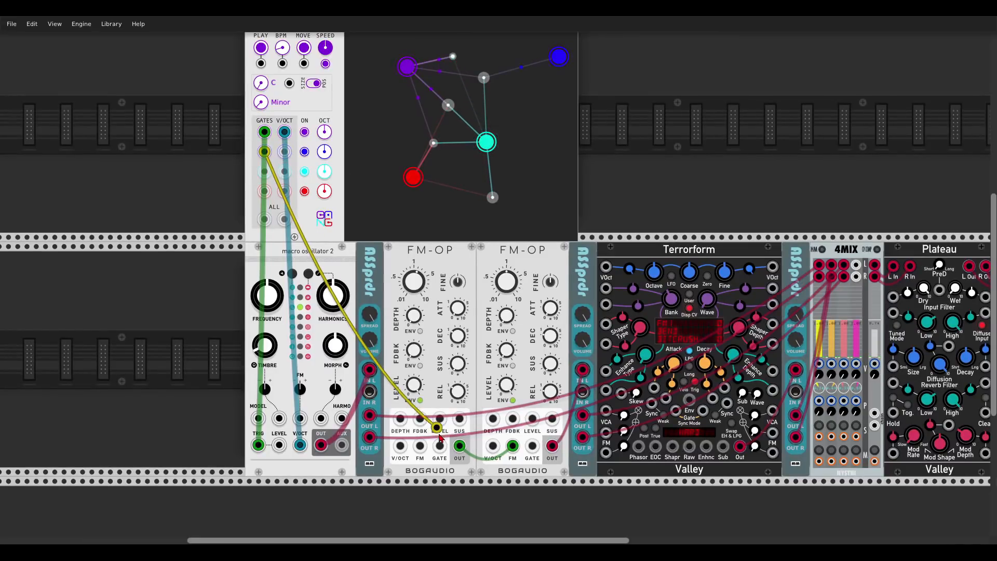
left_click_drag(264, 151, 493, 445)
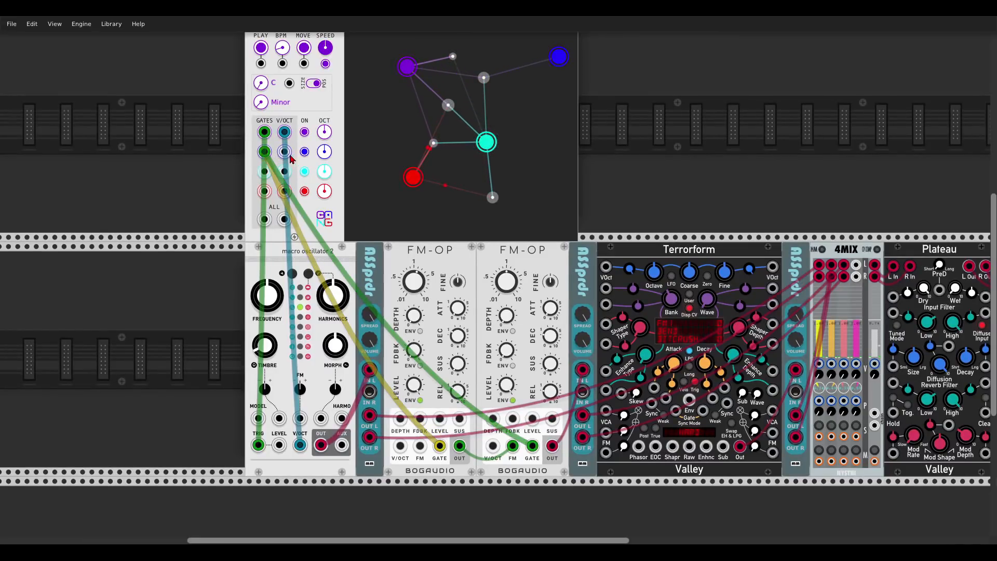
left_click_drag(285, 151, 493, 446)
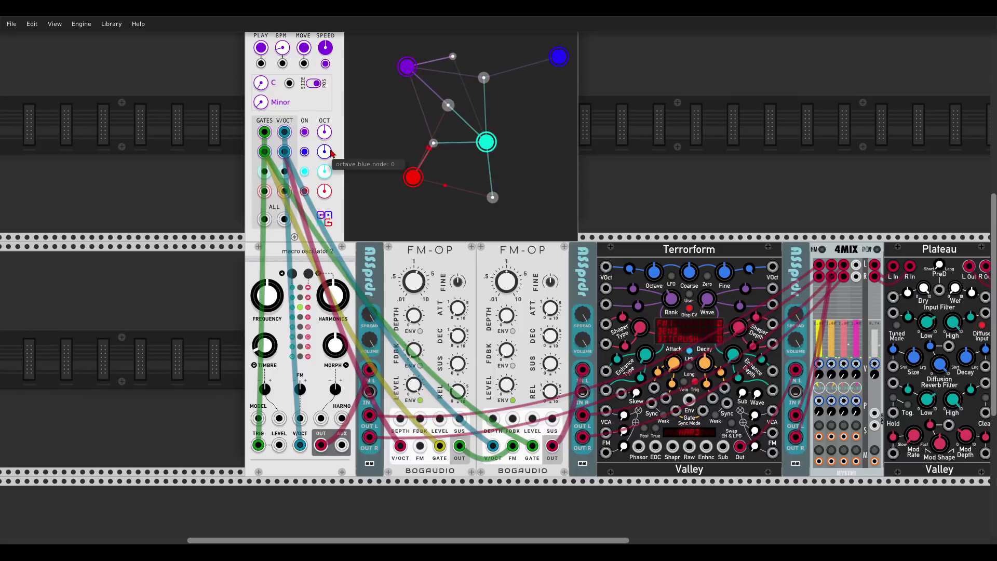
Move the blue node down beside the cyan node and adjust the volume on the FM-OP voice's spreader.
scroll(483, 165, "up", 4)
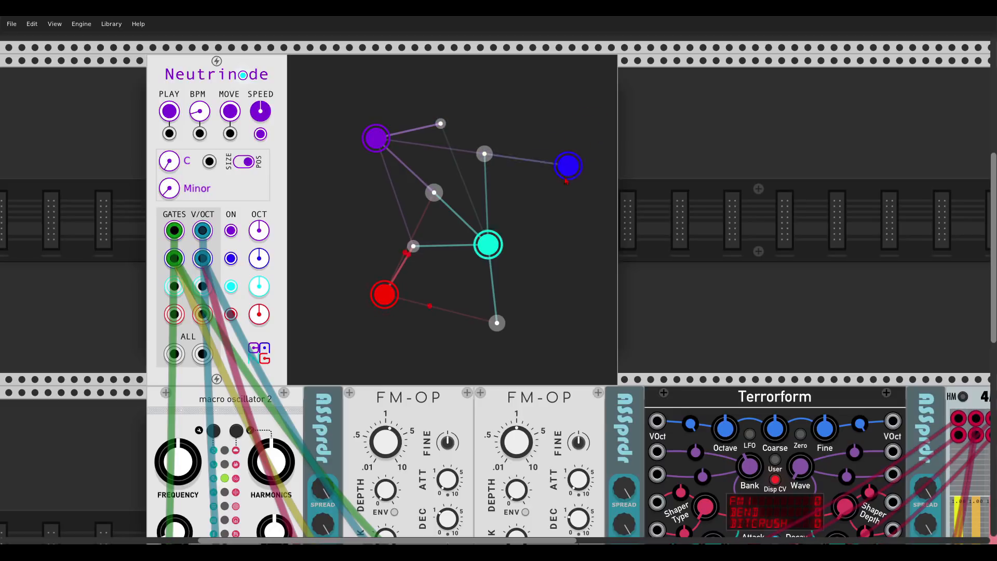
left_click_drag(565, 180, 555, 234)
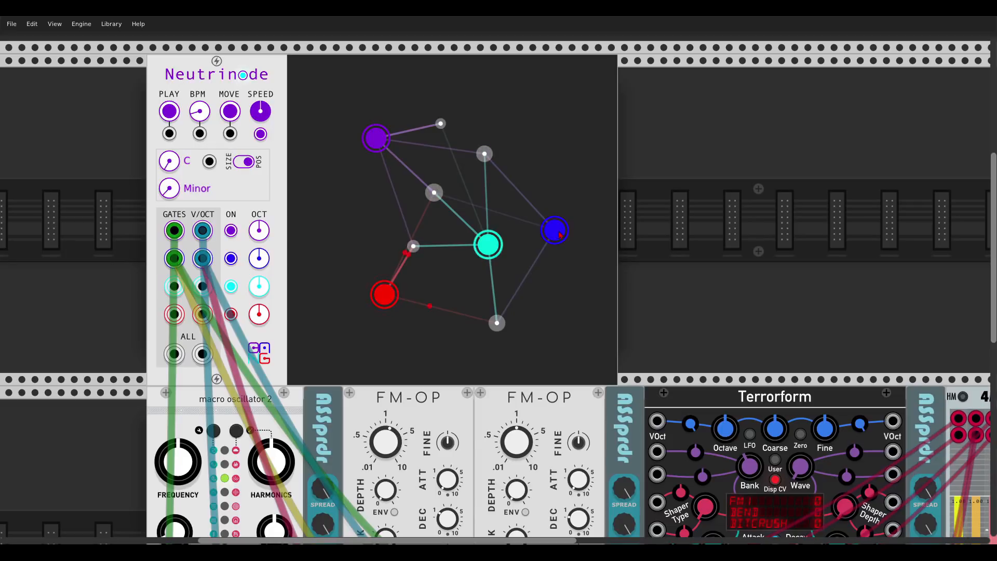
scroll(692, 128, "down", 4)
scroll(493, 276, "down", 2)
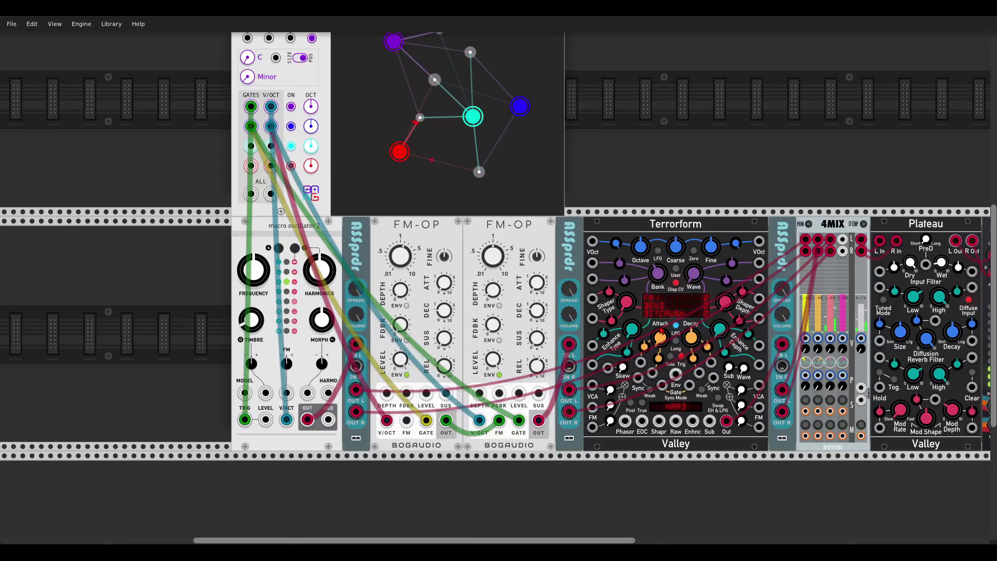
left_click_drag(569, 315, 569, 317)
scroll(578, 181, "up", 2)
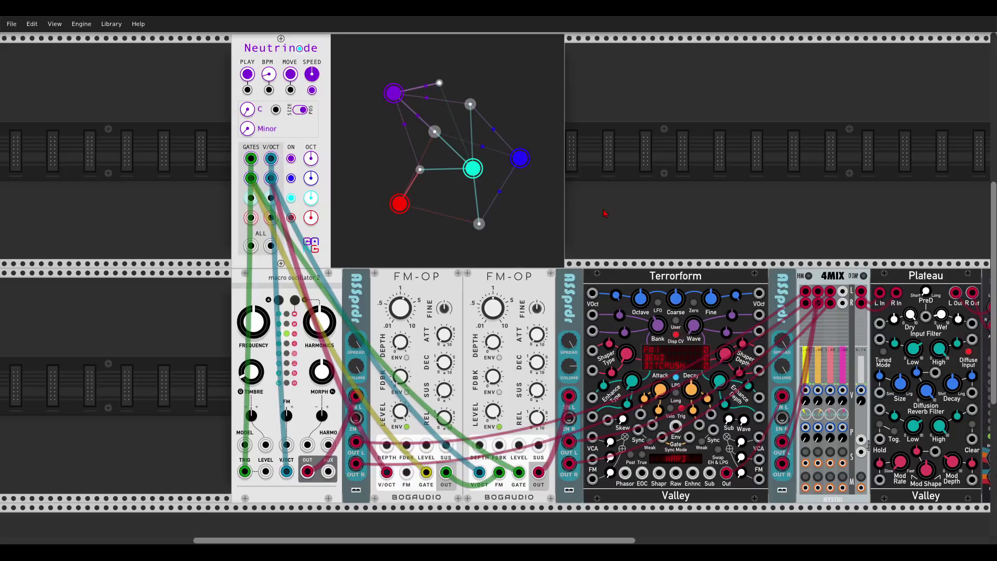
Patch Neutrinode's cyan gate and V/OCT to Terrorform's Env Gate and VOct inputs, and adjust the volume on Terrorform's spreader.
left_click_drag(604, 213, 589, 190)
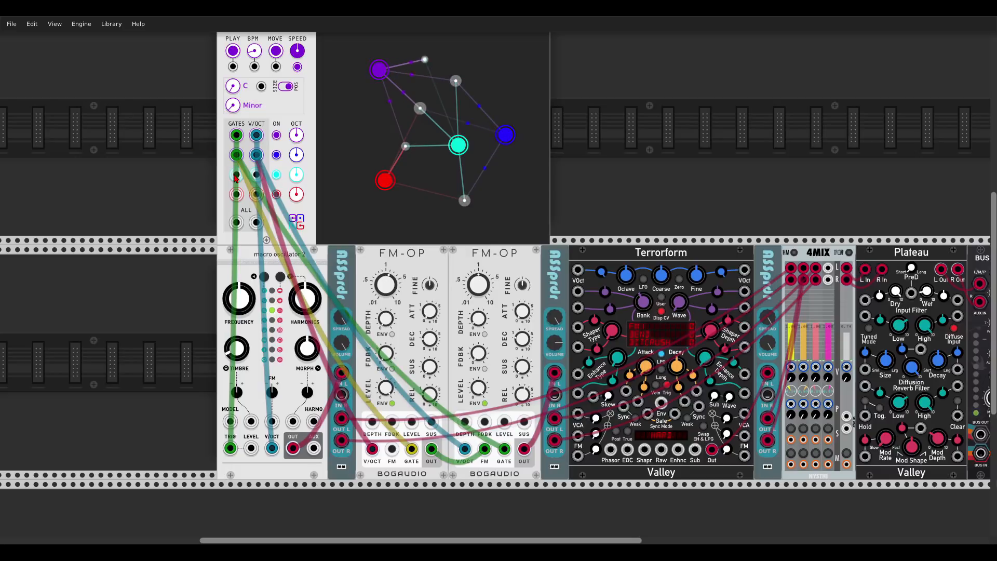
left_click_drag(235, 179, 648, 413)
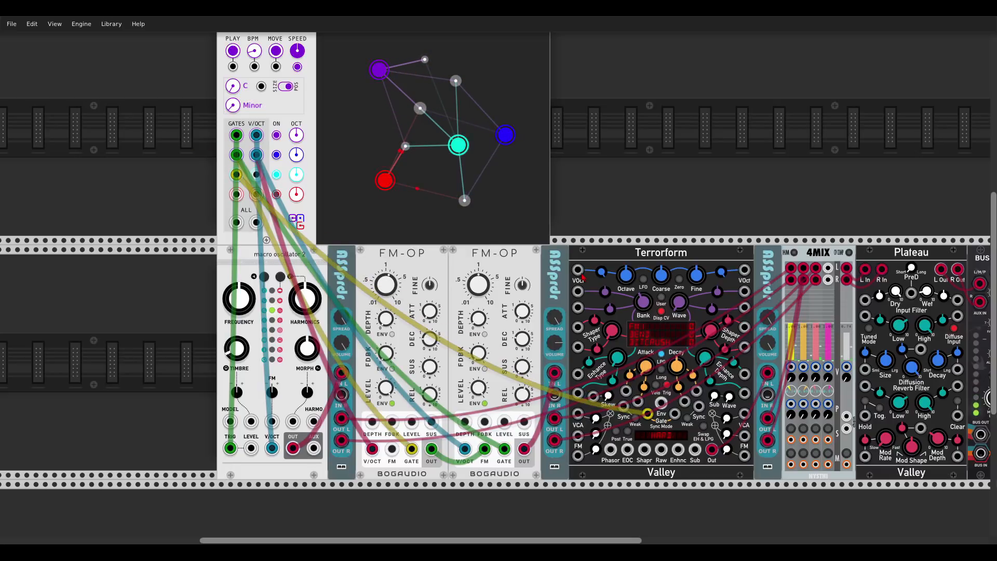
left_click_drag(578, 270, 256, 175)
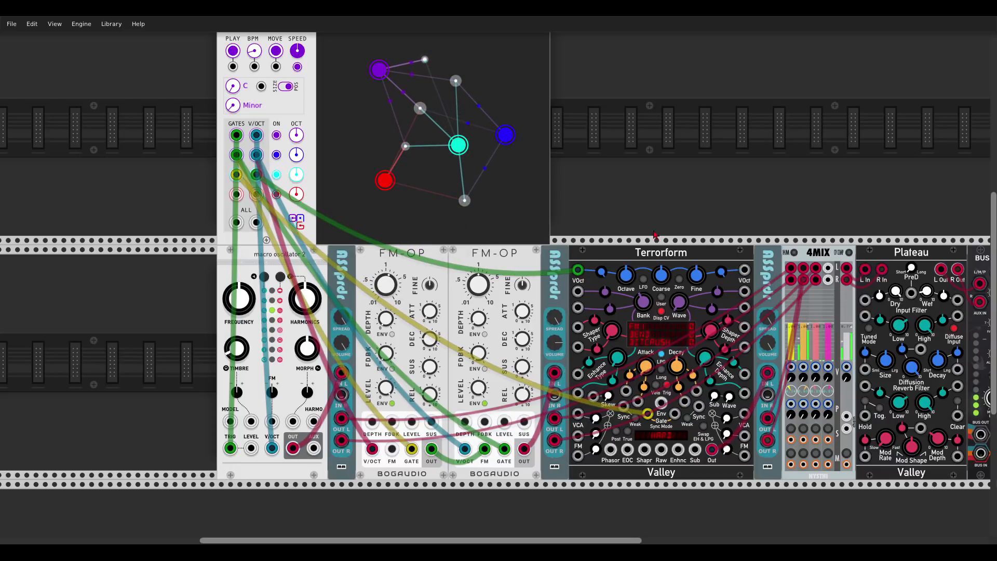
mouse_move(772, 344)
left_mouse_down()
mouse_move(771, 400)
mouse_move(777, 345)
left_mouse_up()
Move the cyan node down below the red node and set Terrorform's Wave to about 0.0795.
scroll(526, 152, "up", 5)
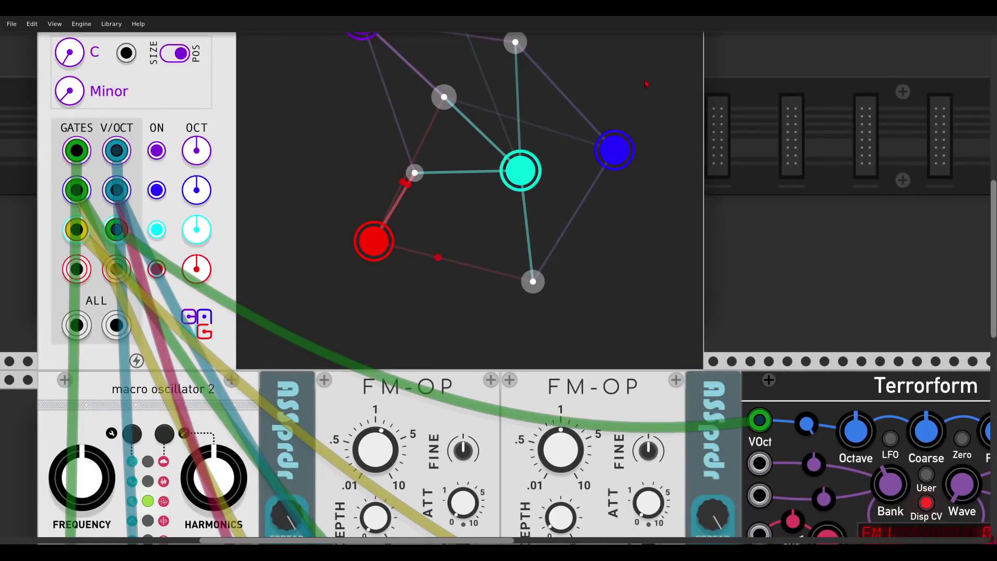
left_click_drag(647, 84, 746, 134)
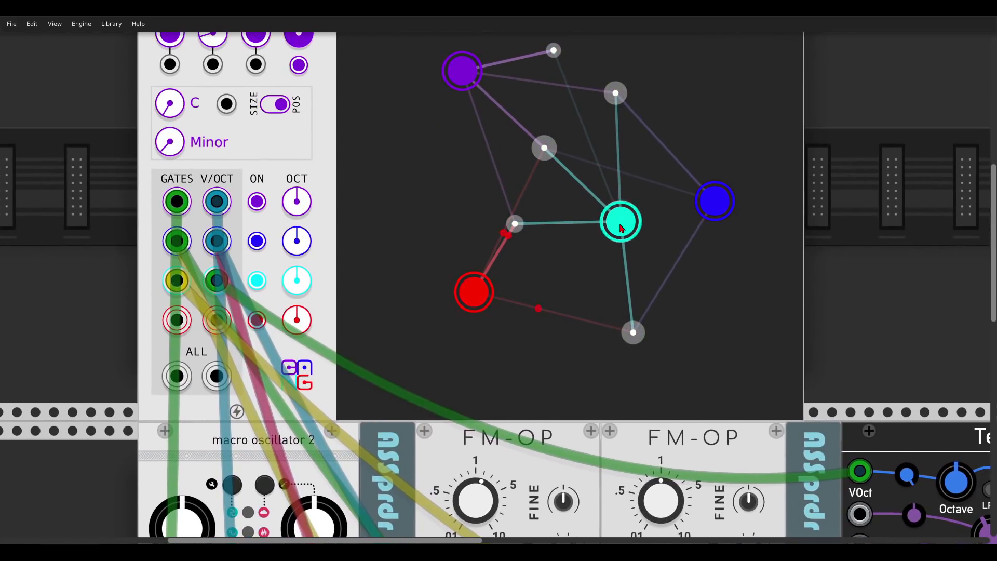
left_click_drag(622, 228, 519, 393)
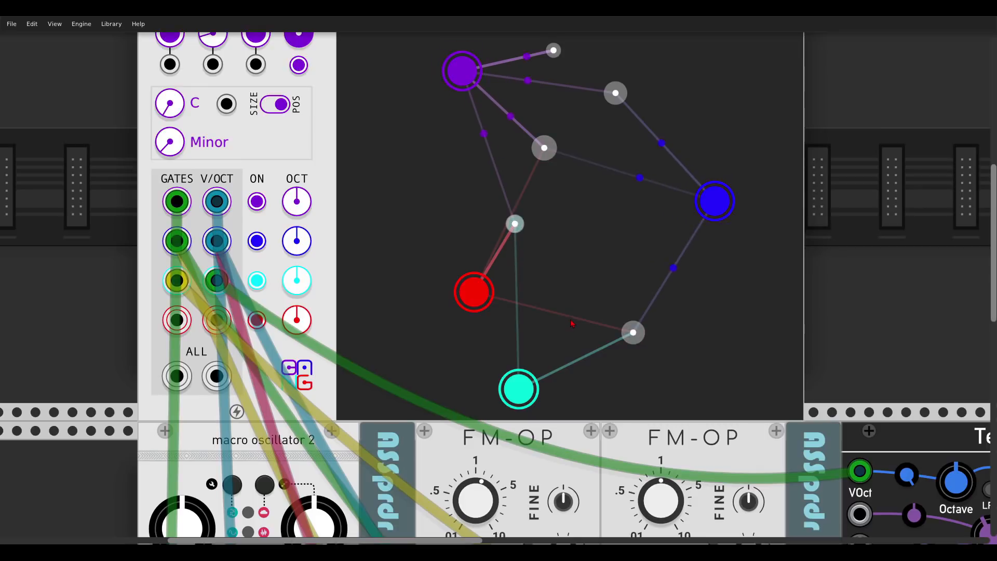
left_click_drag(777, 323, 463, 144)
scroll(463, 144, "down", 2)
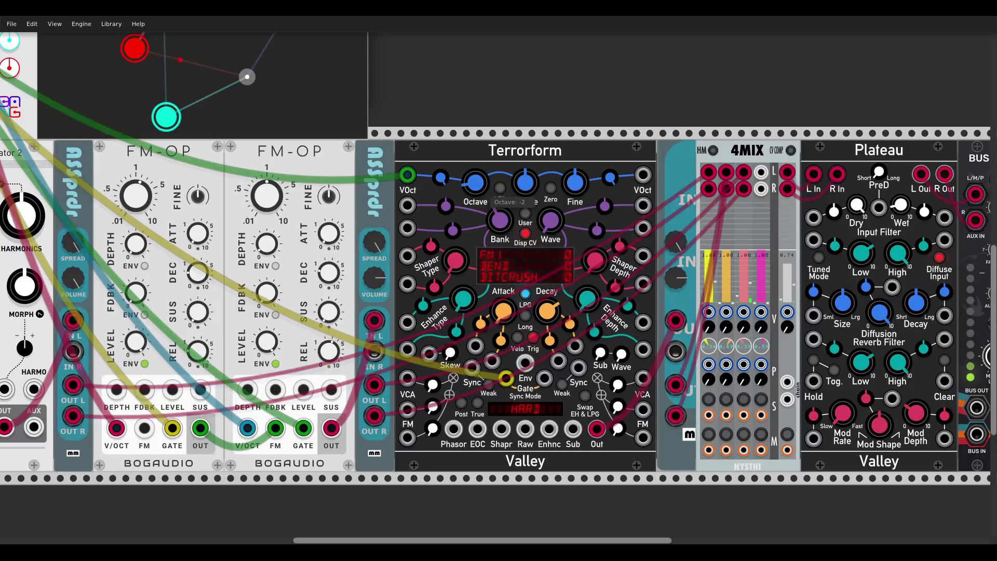
left_click_drag(560, 229, 560, 225)
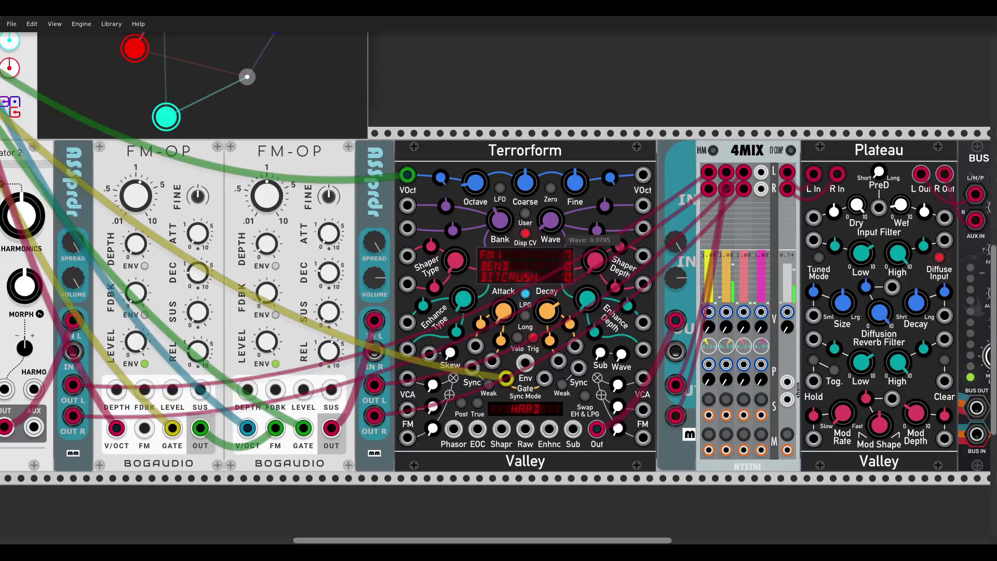
Add a particle between the red and blue nodes and shift it slightly toward the blue node.
left_click_drag(434, 67, 779, 168)
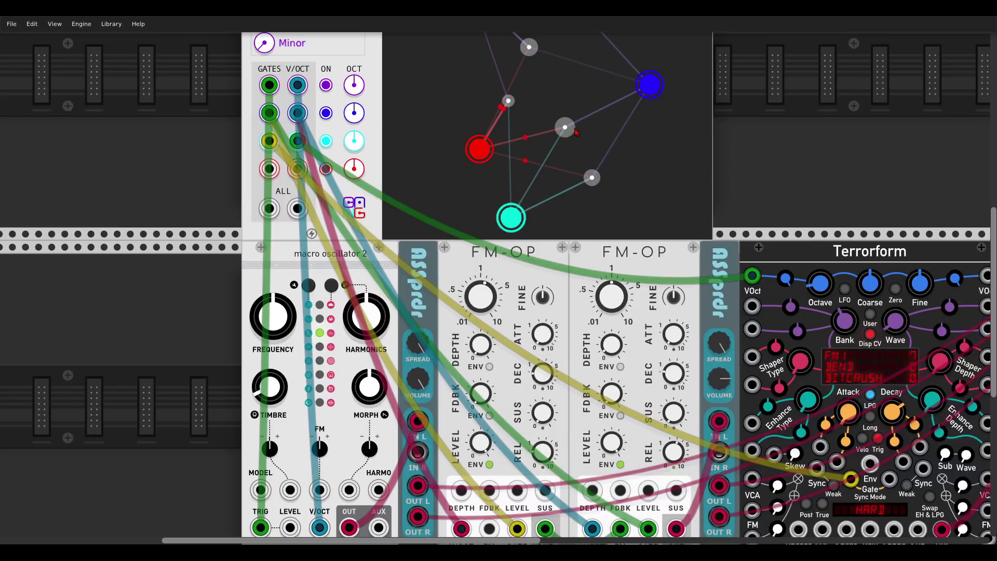
left_click_drag(575, 131, 601, 146)
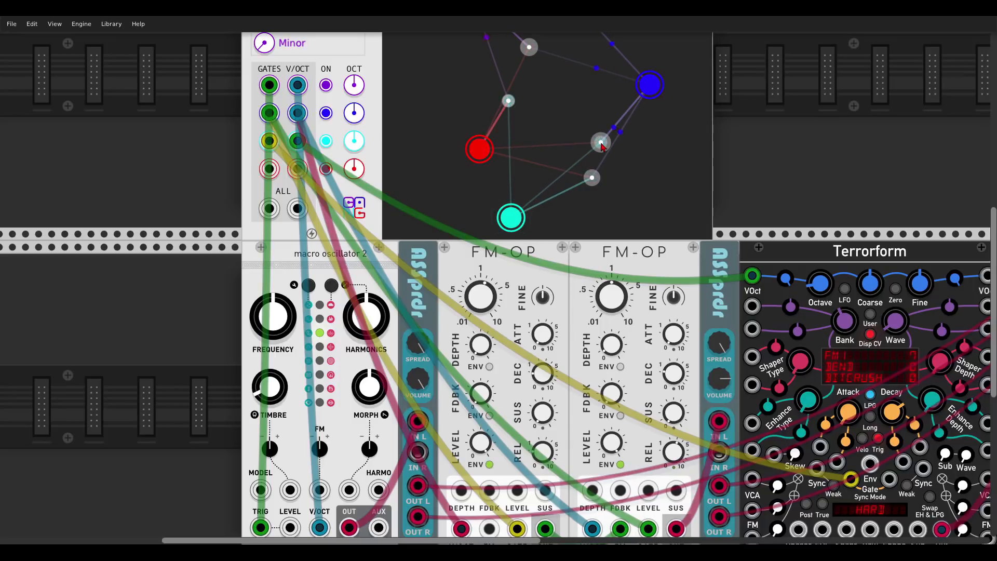
left_click_drag(602, 146, 585, 147)
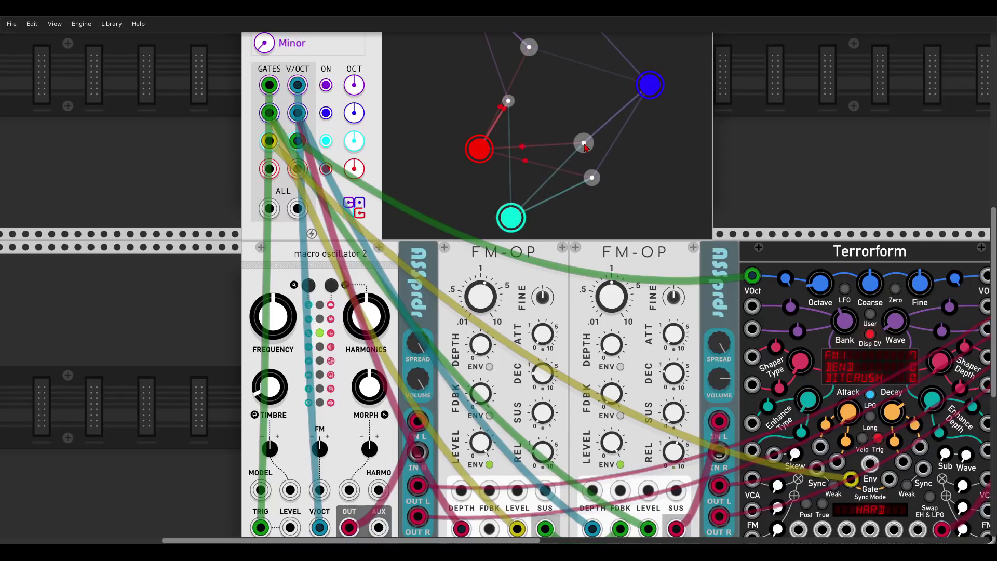
Try negative node speeds of about -0.483 and lower in Neutrinode, and reset the speed to its default.
scroll(625, 155, "down", 2)
left_click_drag(742, 105, 675, 163)
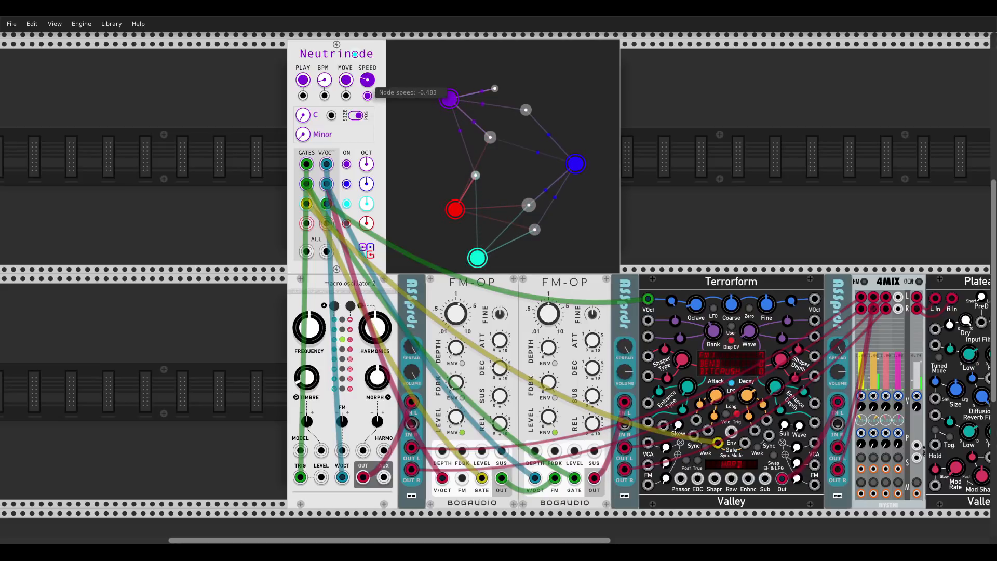
mouse_move(367, 79)
left_mouse_down()
mouse_move(368, 65)
mouse_move(367, 92)
left_mouse_up()
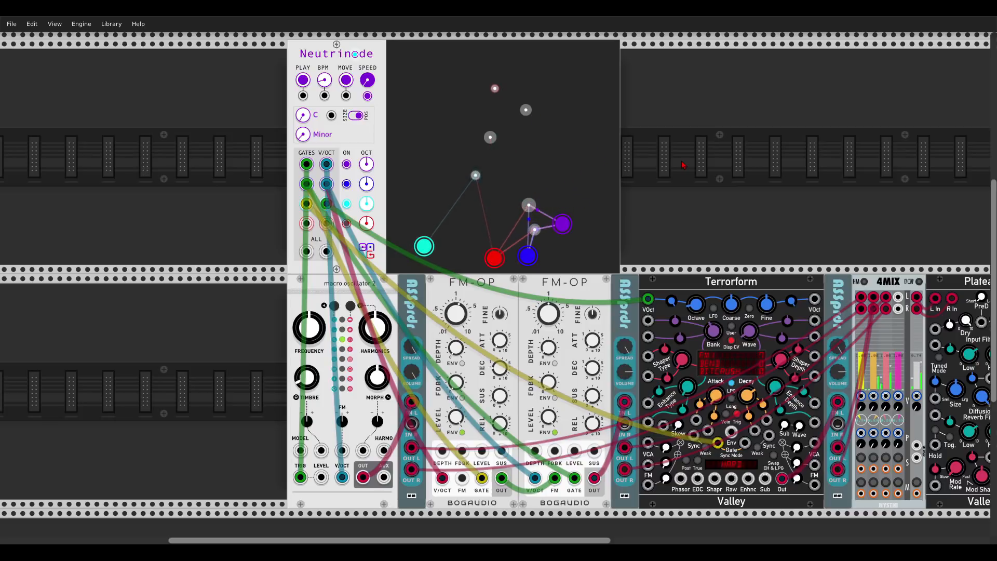
double_click(367, 80)
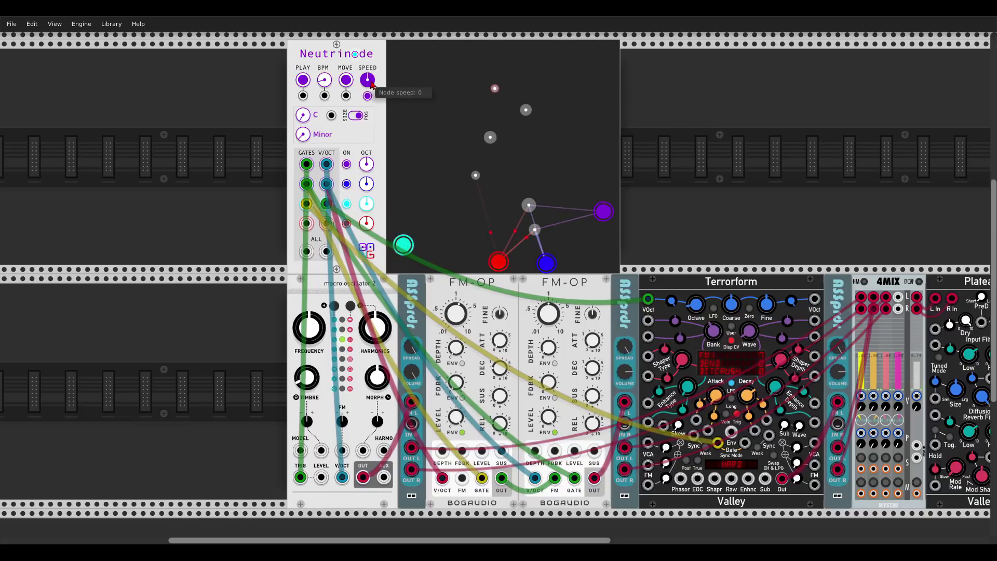
Raise Neutrinode's node speed above zero and turn node collisions off.
left_click_drag(367, 80, 367, 73)
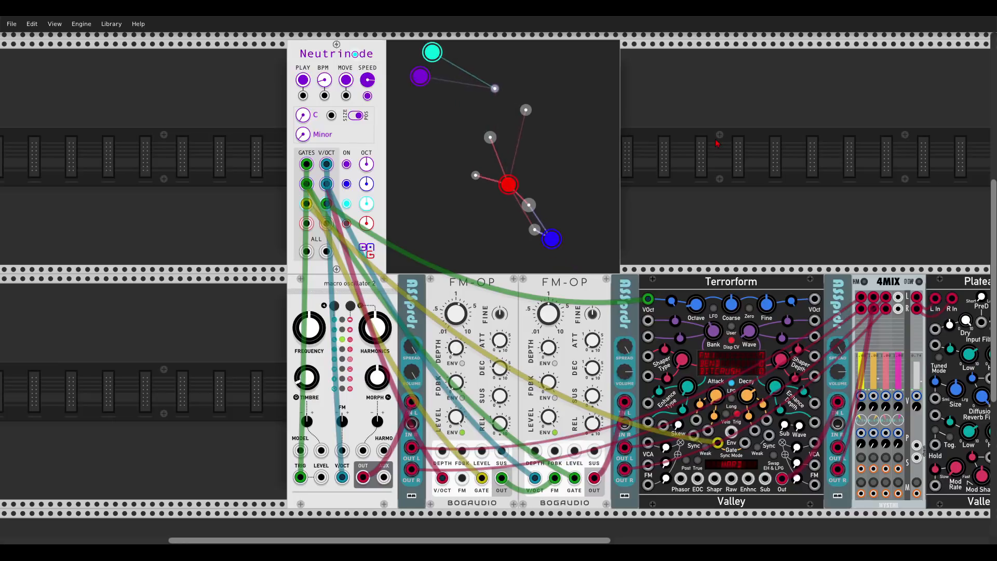
right_click(367, 136)
mouse_move(382, 251)
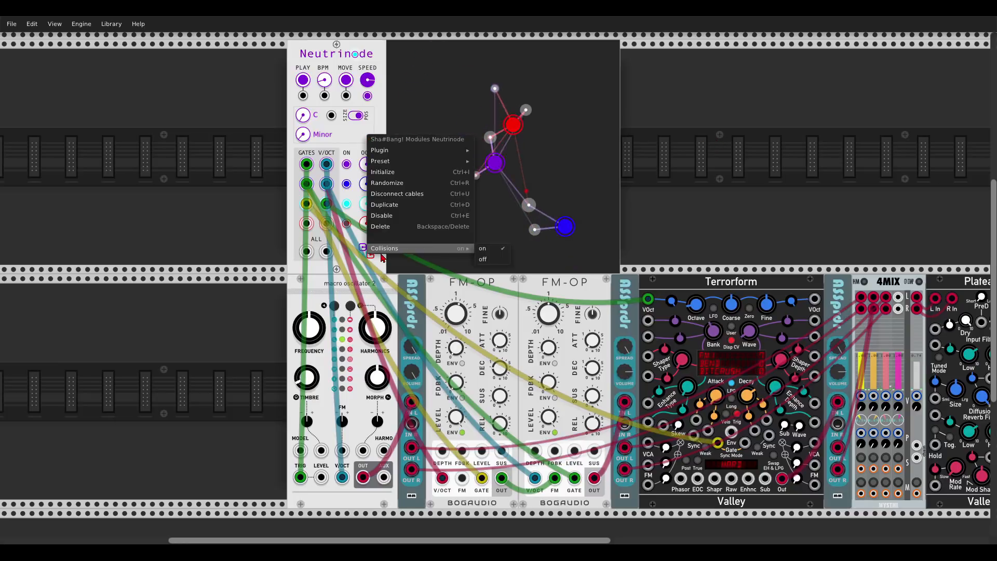
left_click(483, 259)
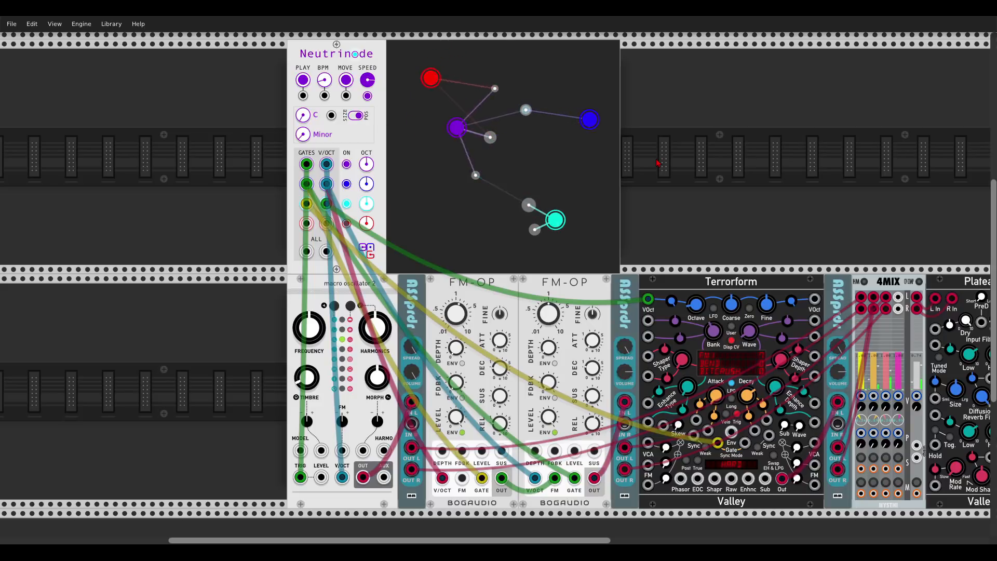
Place a particle in each of the four corners of Neutrinode's node area.
left_click(410, 58)
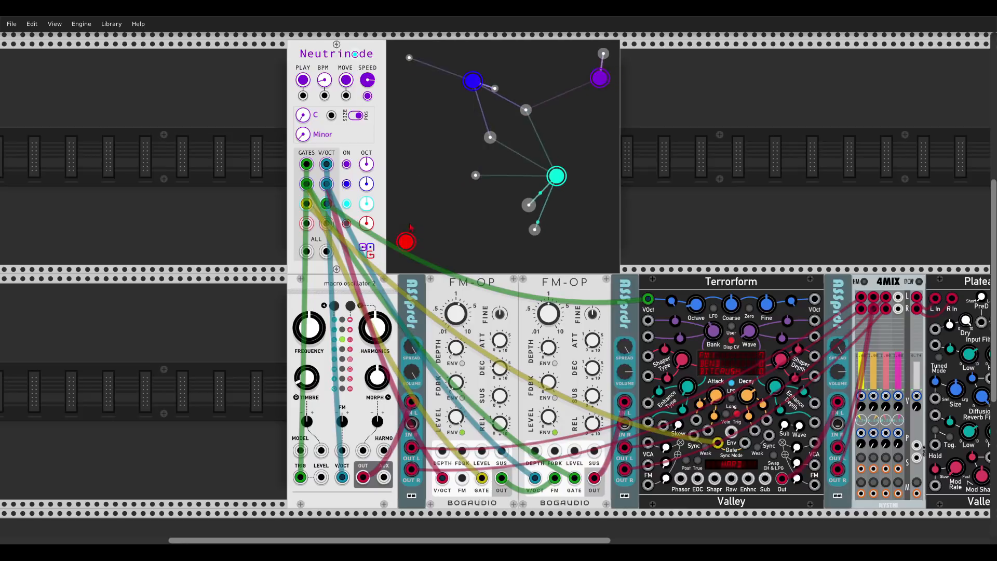
left_click(405, 254)
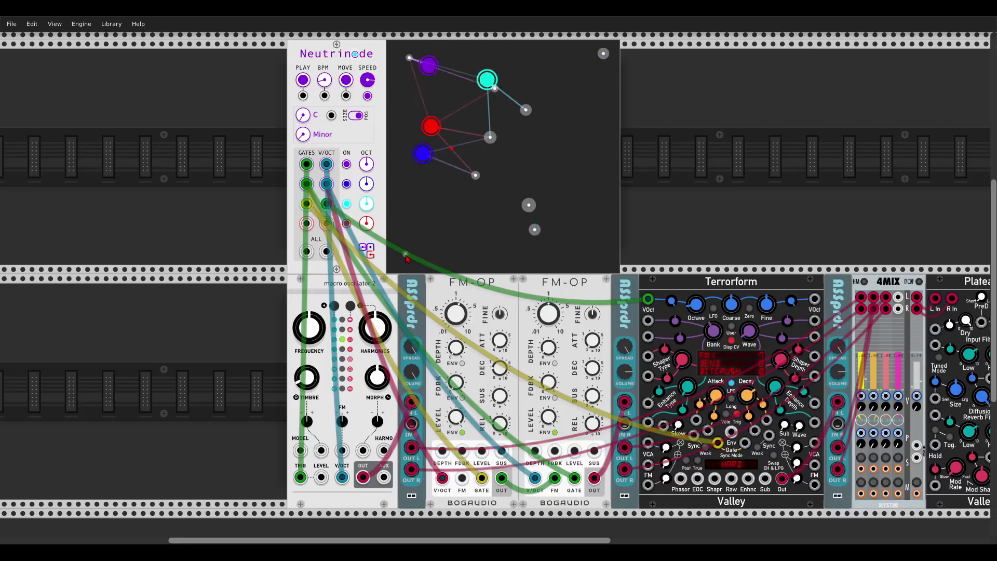
mouse_move(406, 257)
left_mouse_down()
mouse_move(415, 200)
mouse_move(406, 258)
left_mouse_up()
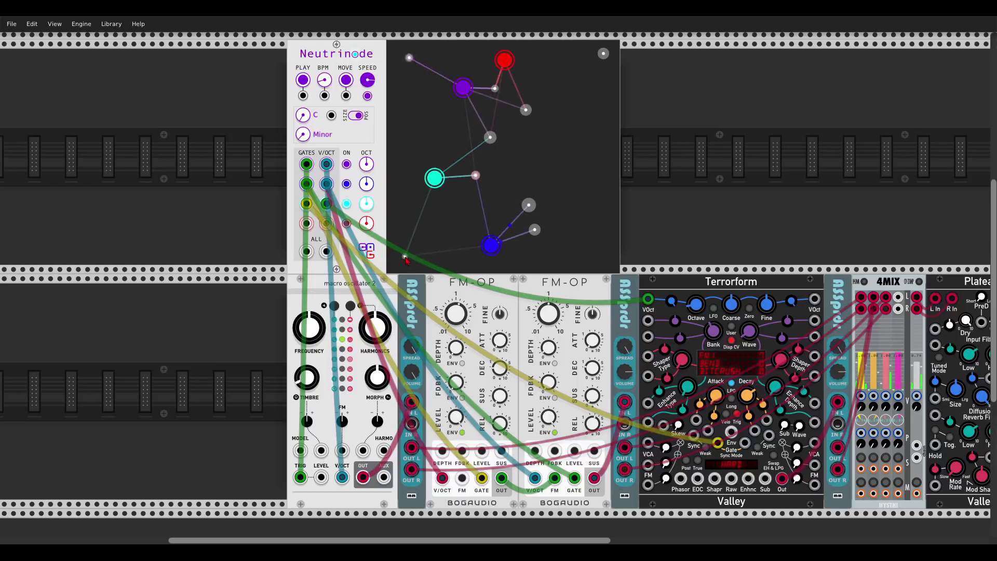
left_click(605, 254)
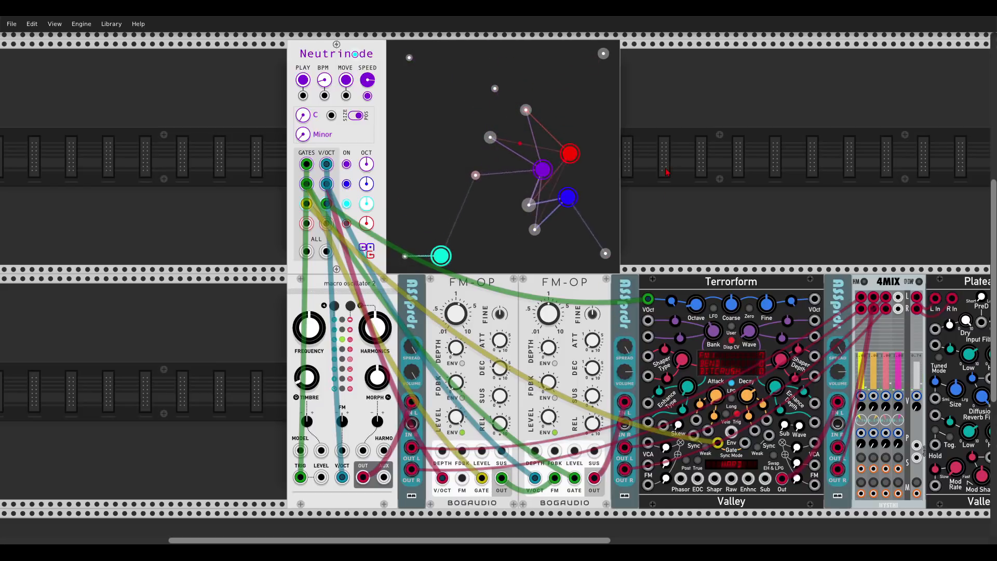